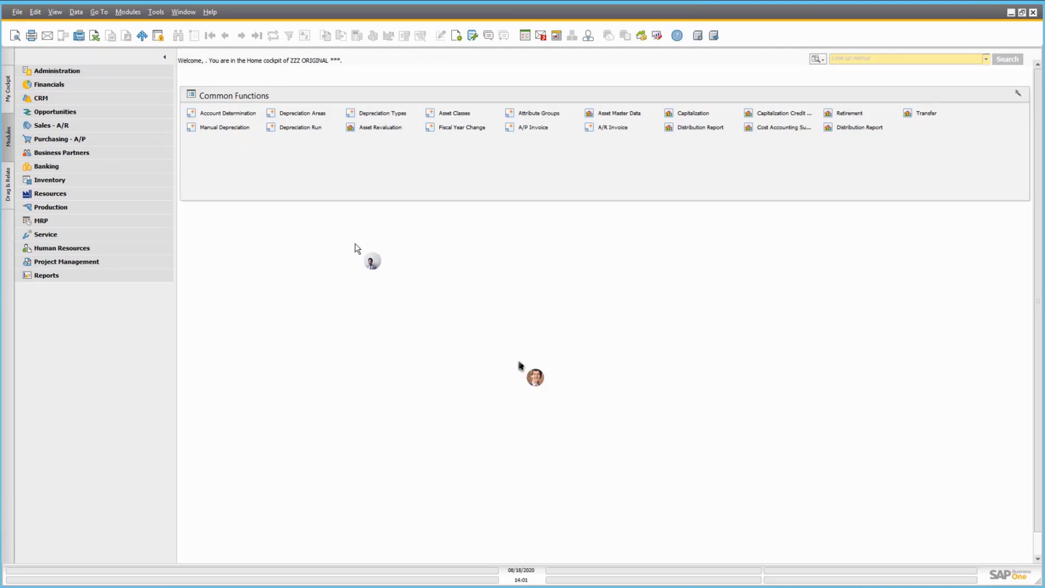
Step: Review the Calculate Depreciation By options in the basic initialization of Company Details, then close without changes
left_click(52, 71)
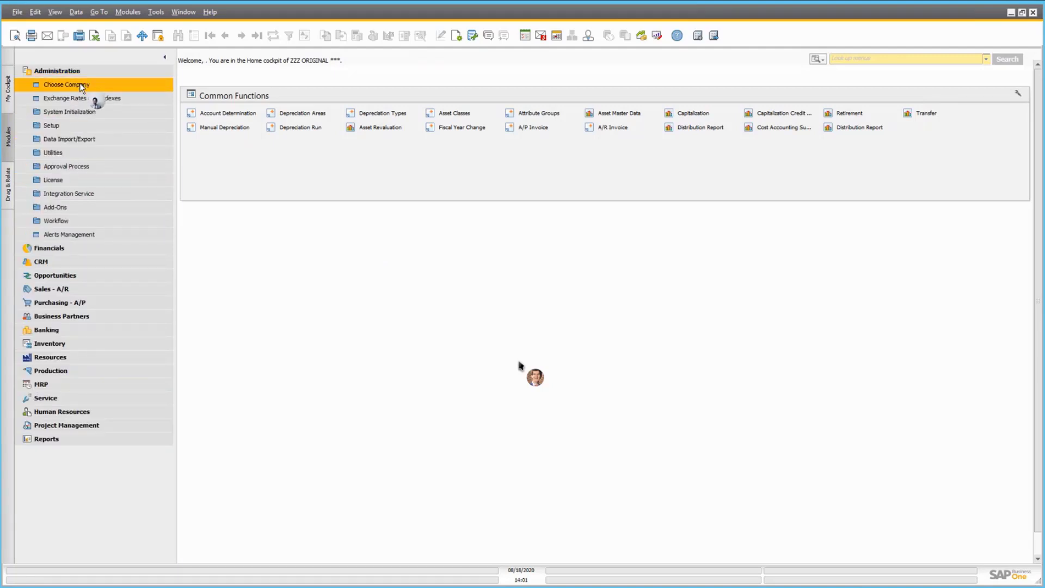
left_click(76, 112)
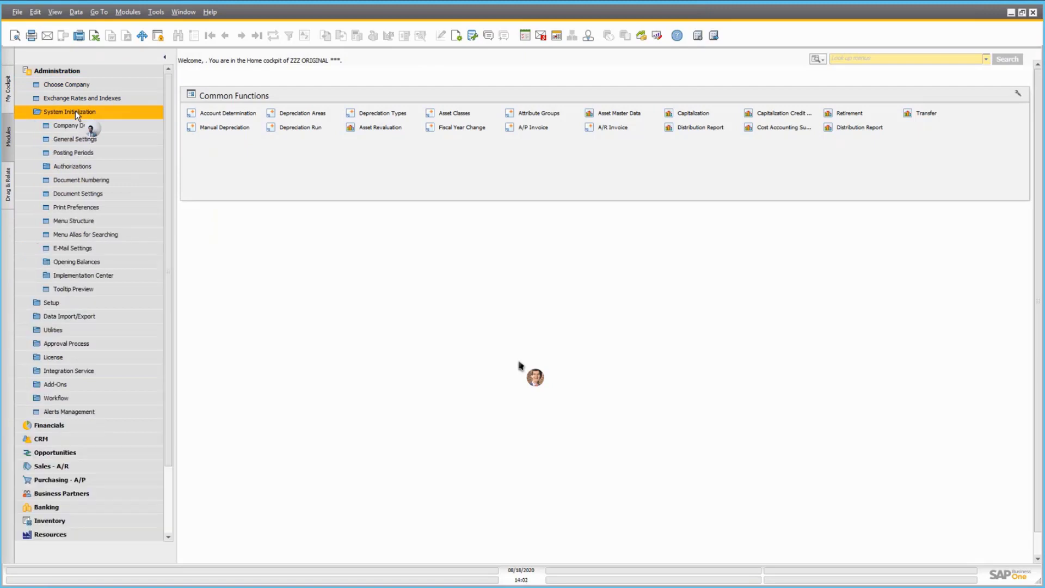
left_click(111, 125)
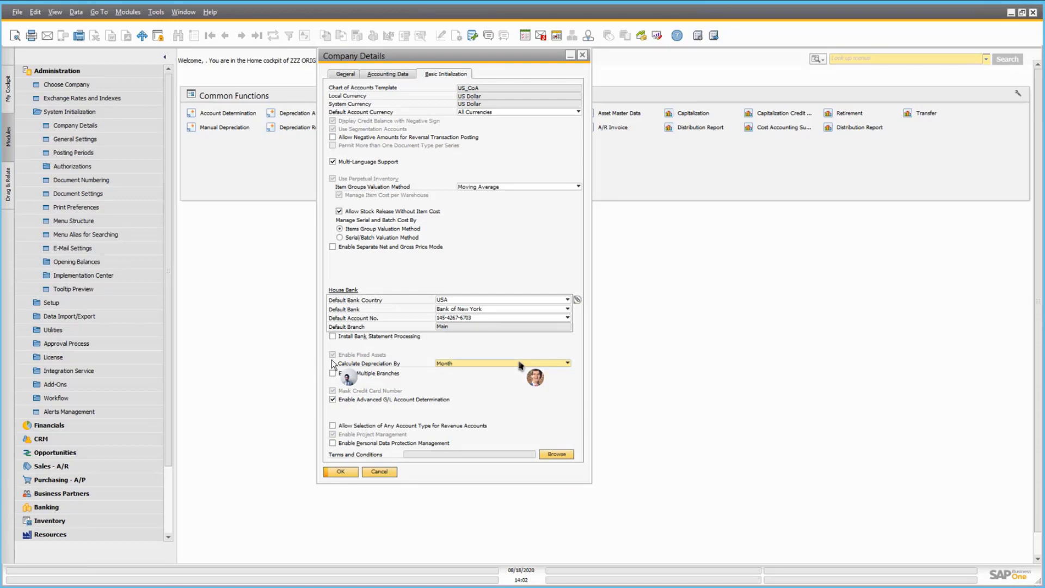
left_click(496, 364)
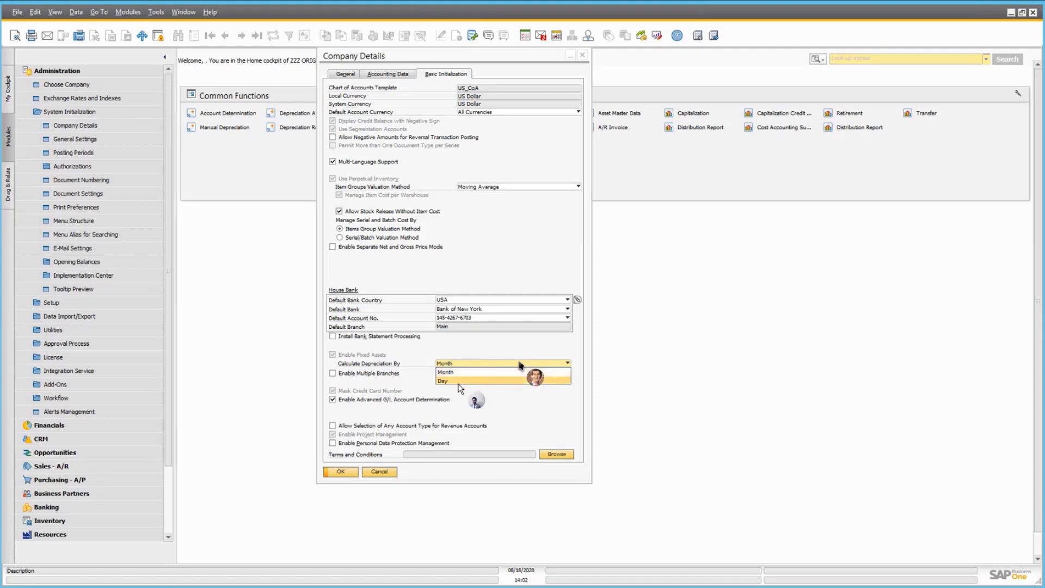
left_click(380, 475)
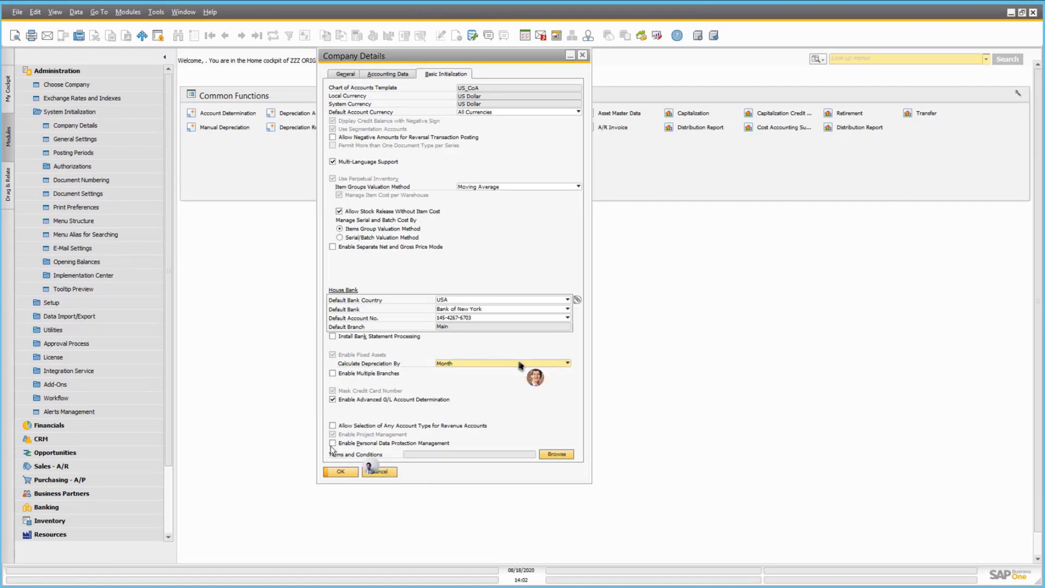
left_click(381, 472)
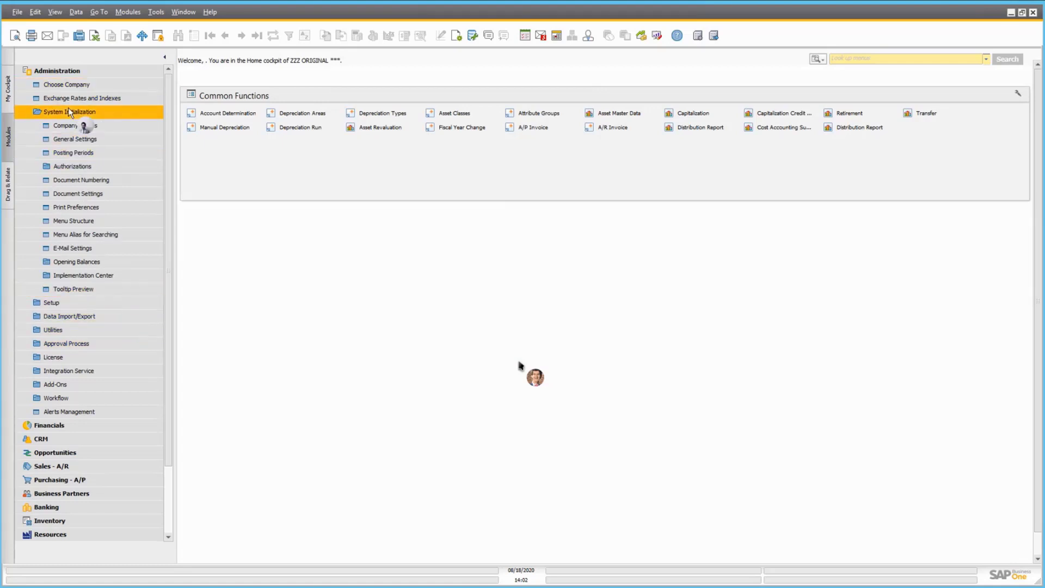
Step: Examine the numbering series defined for Items in the Document Numbering setup, then close it unchanged
left_click(102, 181)
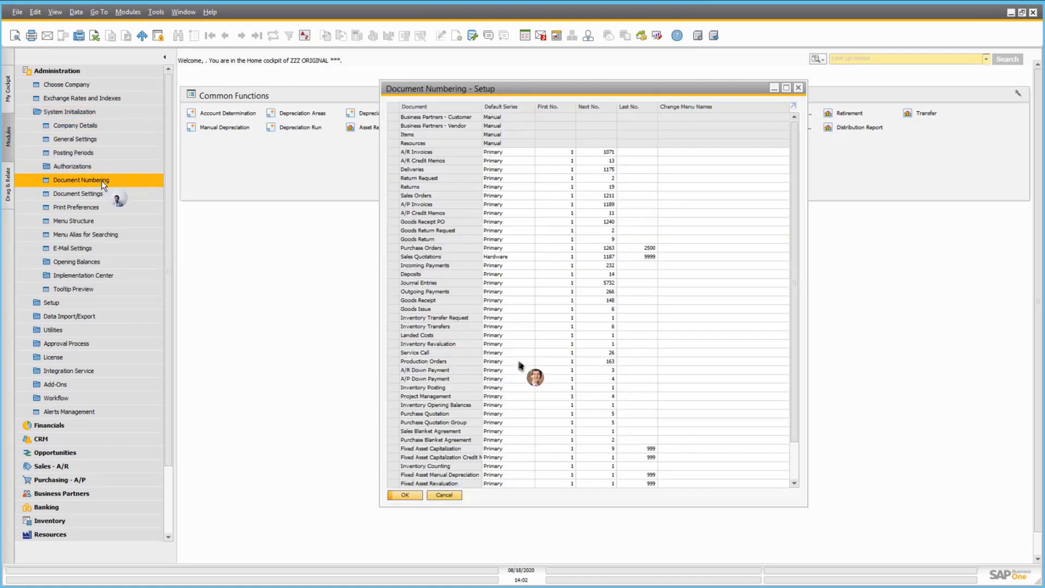
double_click(390, 132)
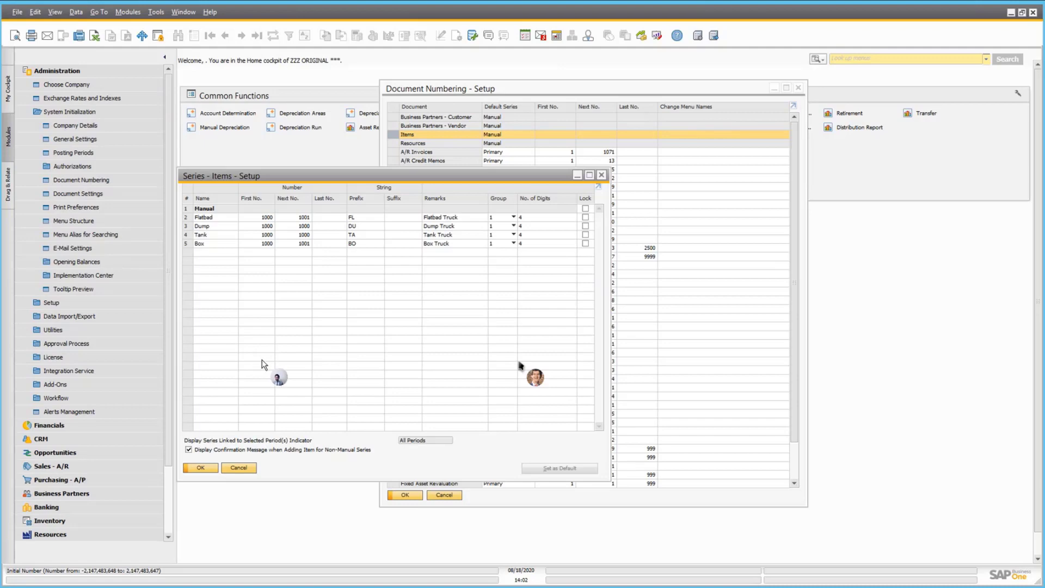
left_click(238, 468)
left_click(444, 495)
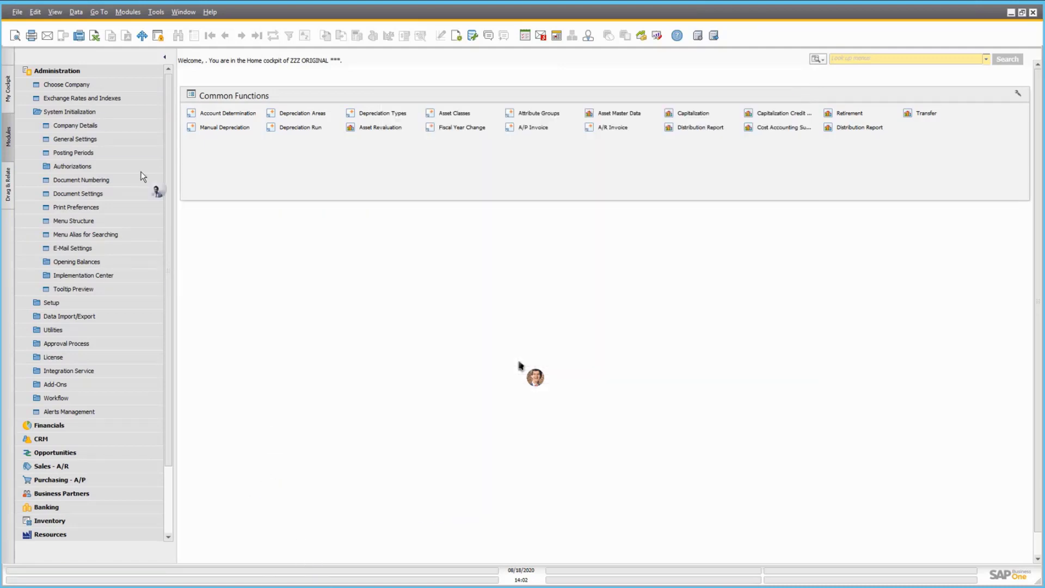
Step: Search the Fixed Assets Account Determination setup for records with the description "heavy"
left_click(69, 110)
left_click(58, 124)
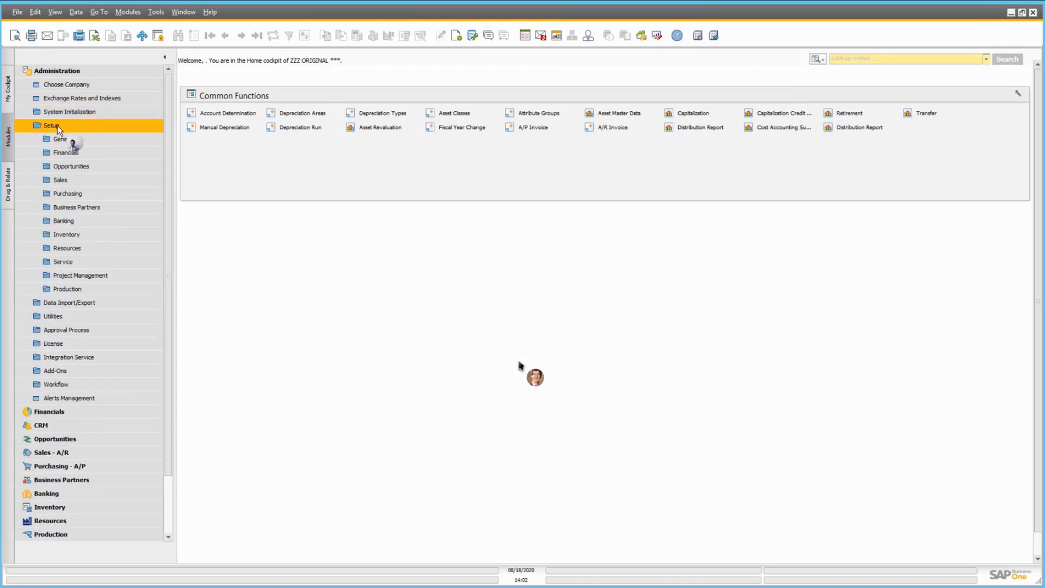
left_click(74, 152)
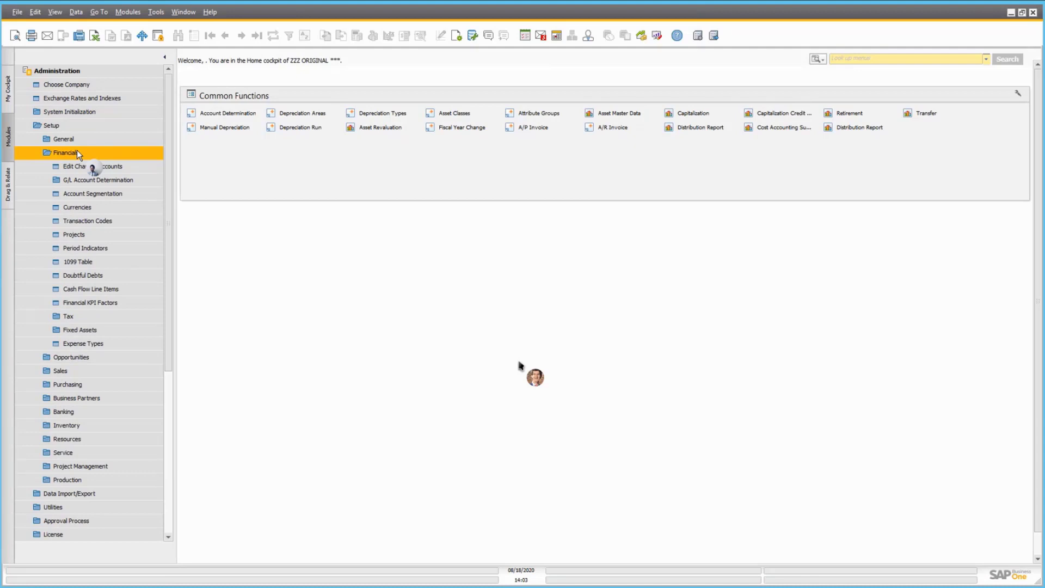
left_click(96, 330)
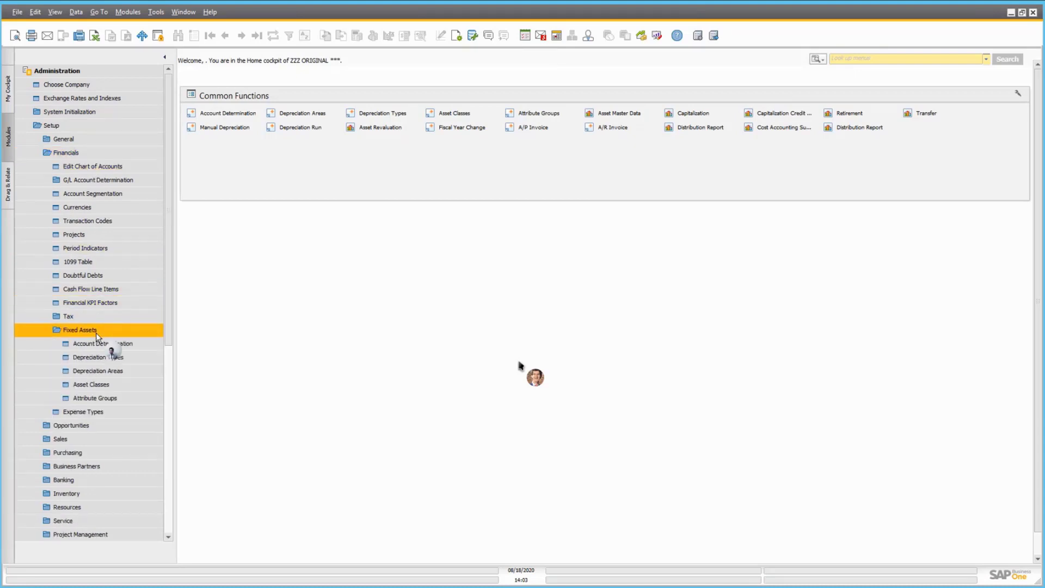
left_click(131, 345)
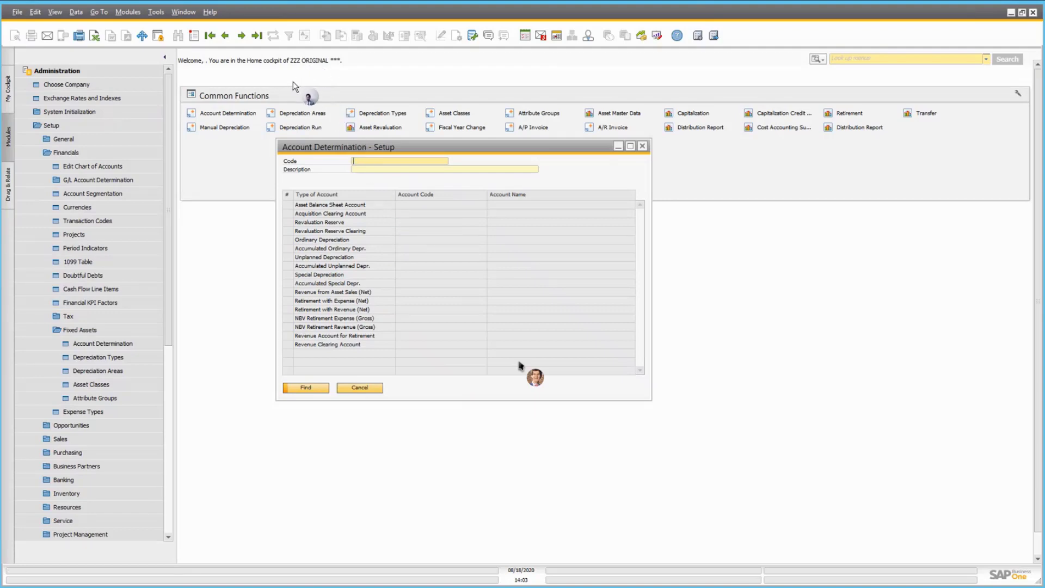
left_click(401, 169)
type("heavy")
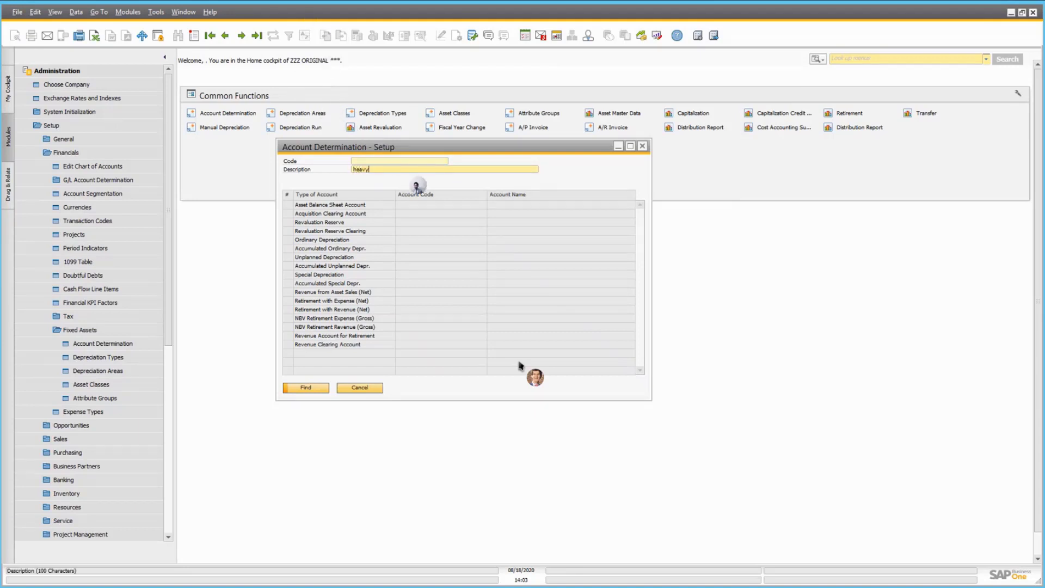
key("Return")
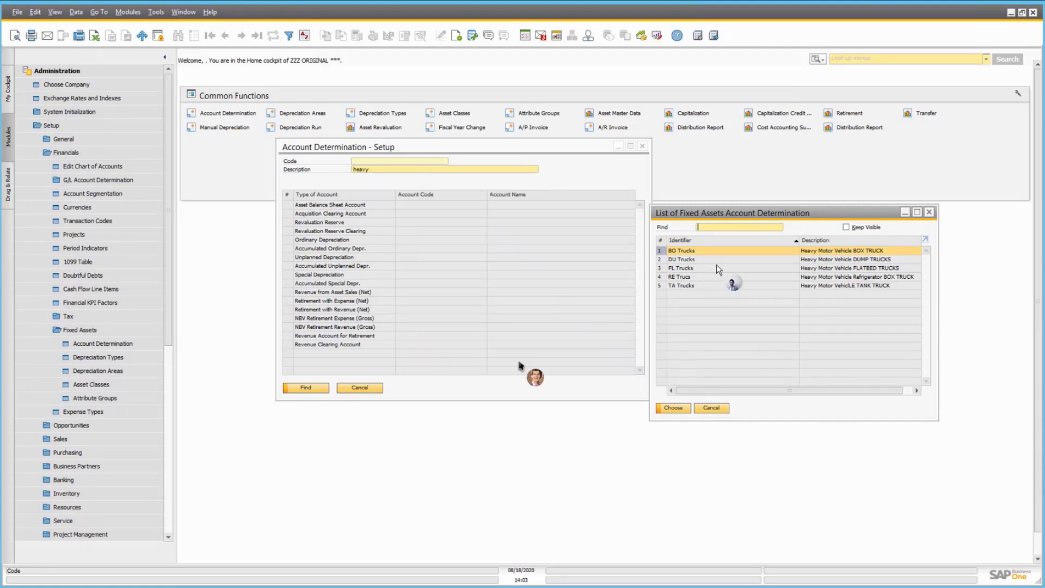
Step: Open the TA Trucks account determination from the results, review its assigned G/L accounts, and close it
left_click(680, 268)
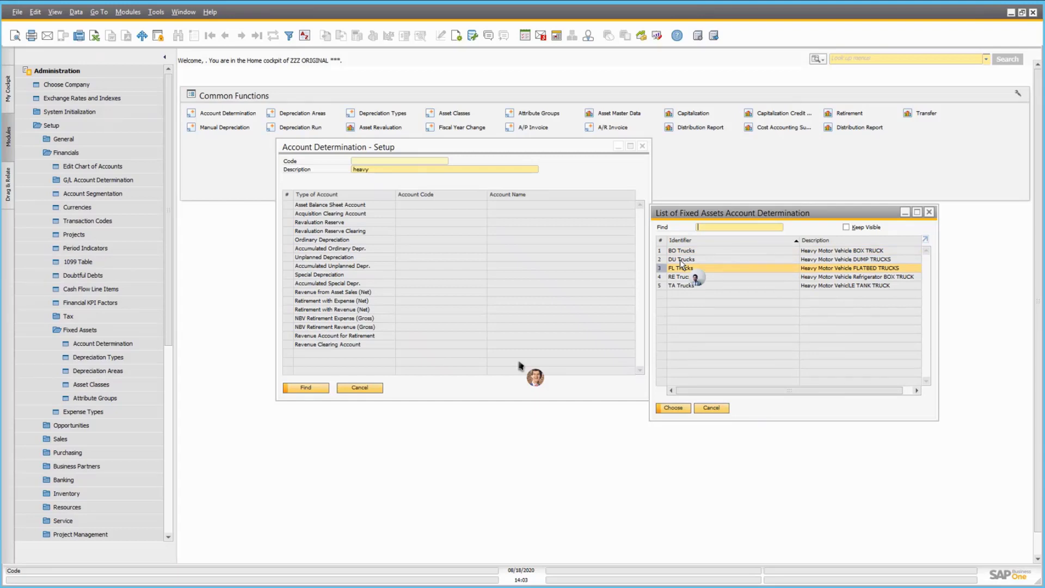
left_click(695, 286)
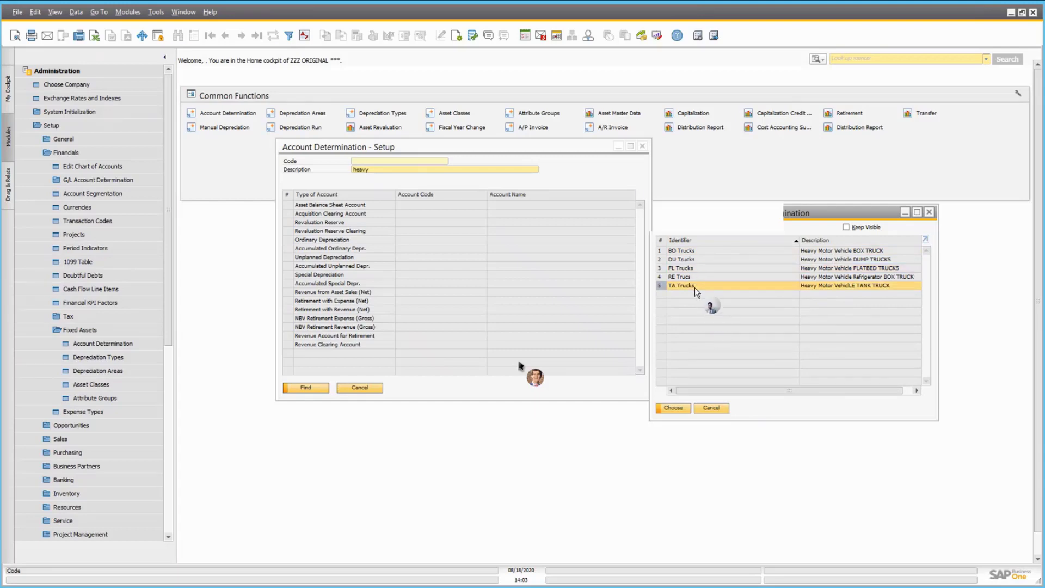
double_click(695, 289)
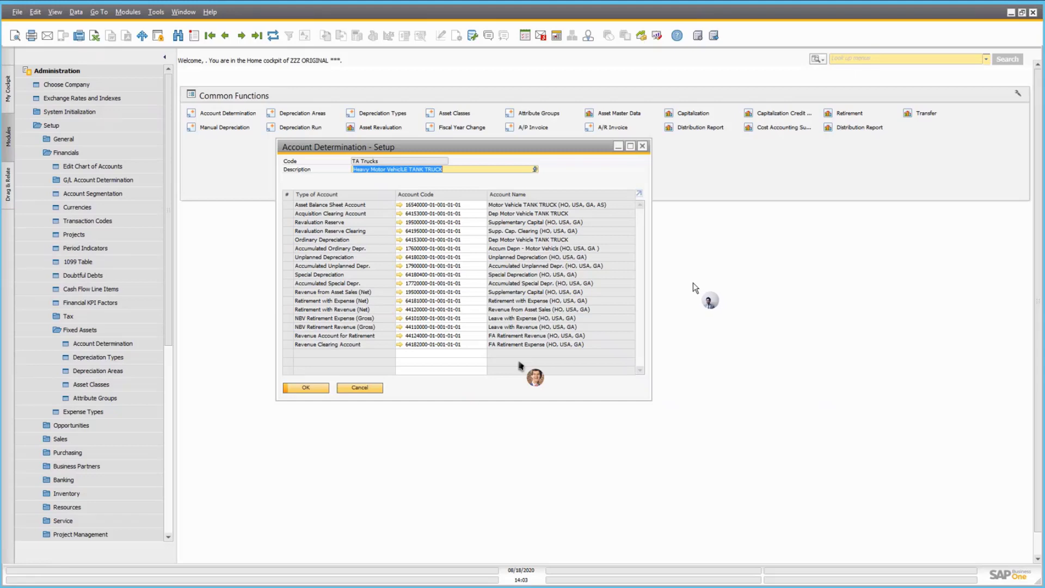
left_click(355, 387)
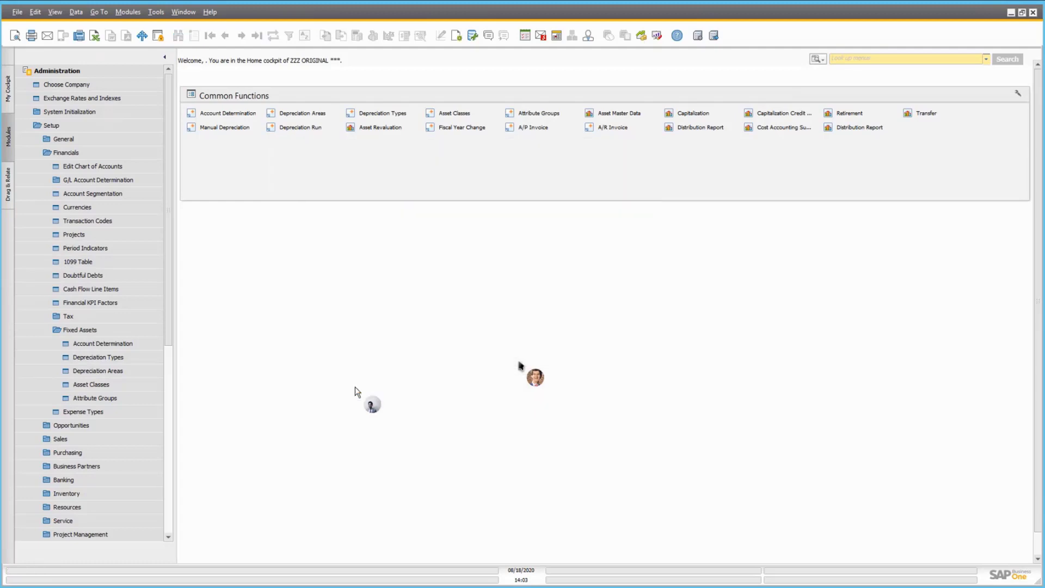
Step: Find the depreciation types described as "heavy", open MV_SL, and examine its calculation method
left_click(109, 358)
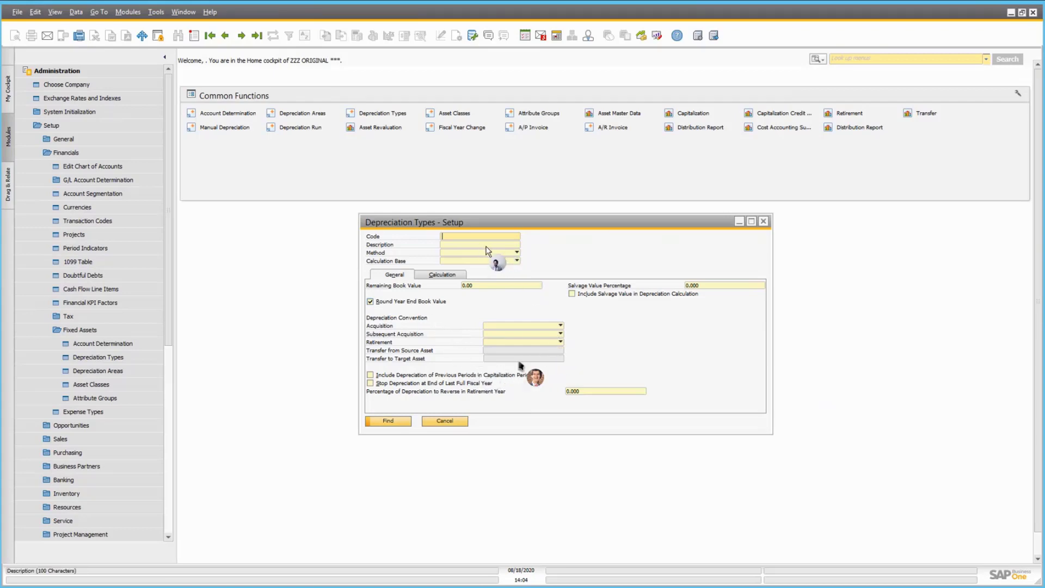
key("Tab")
type("heavy")
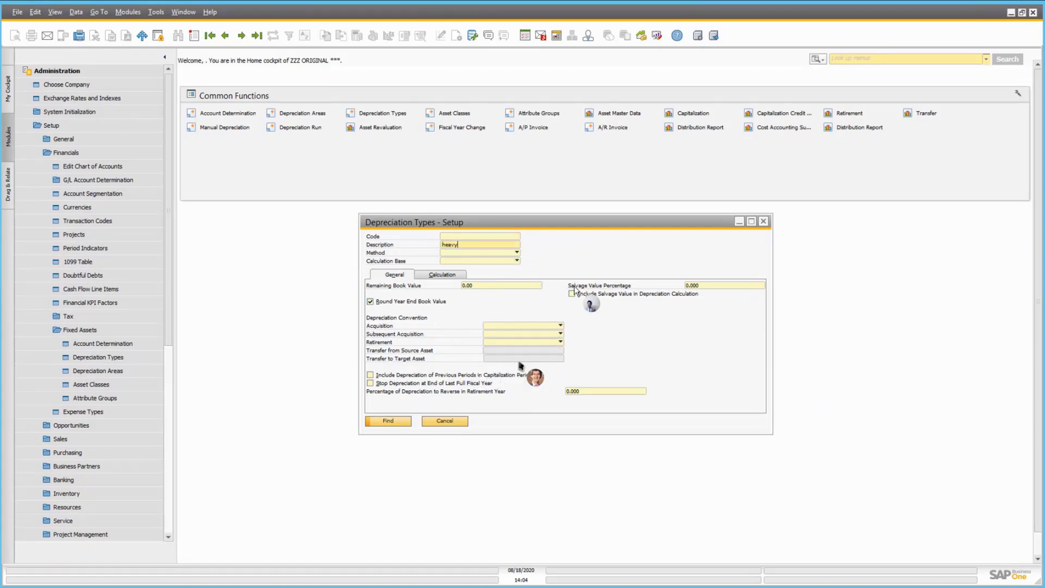
key("Return")
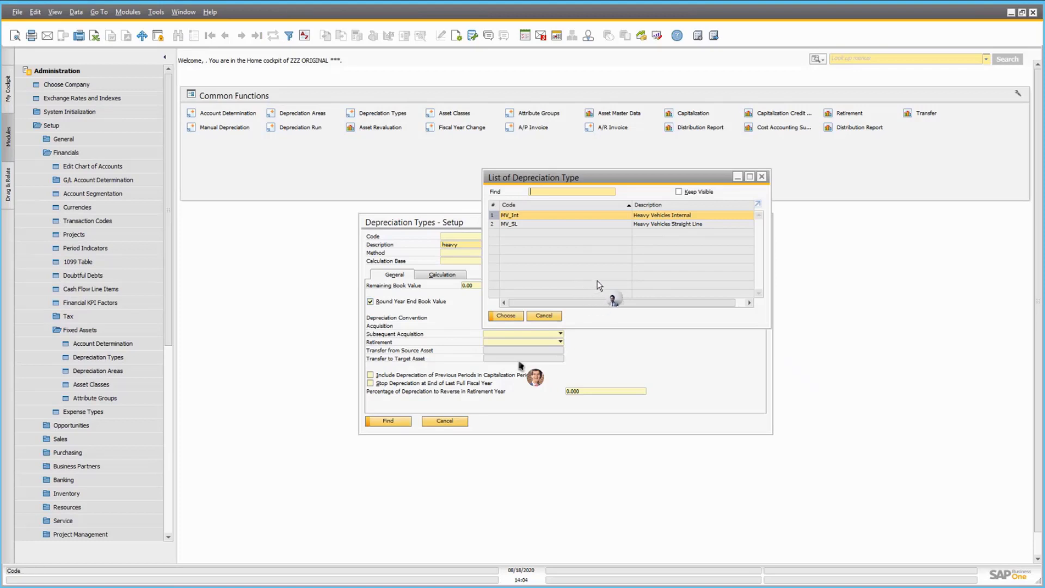
double_click(597, 225)
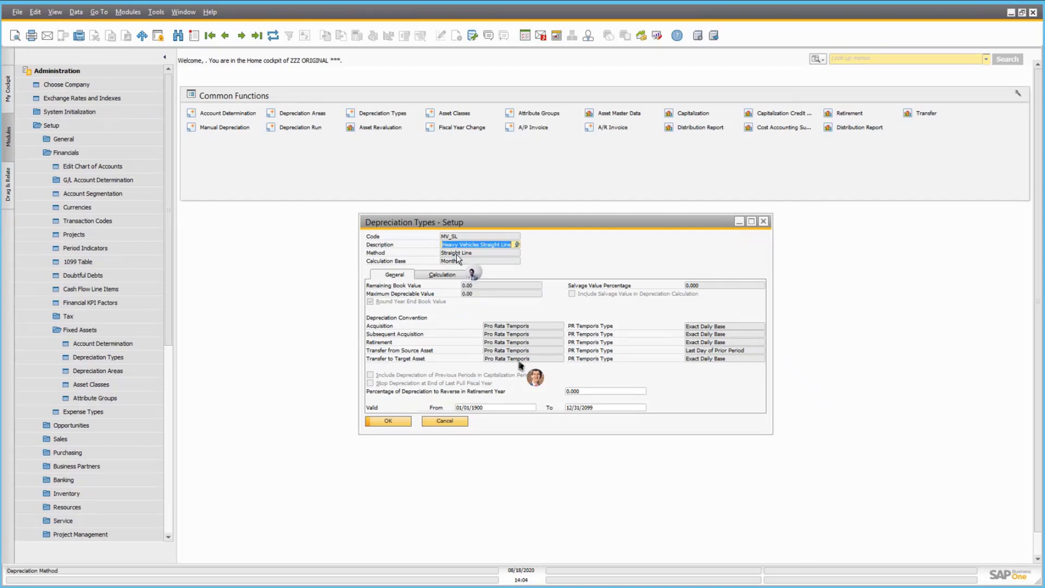
left_click(443, 275)
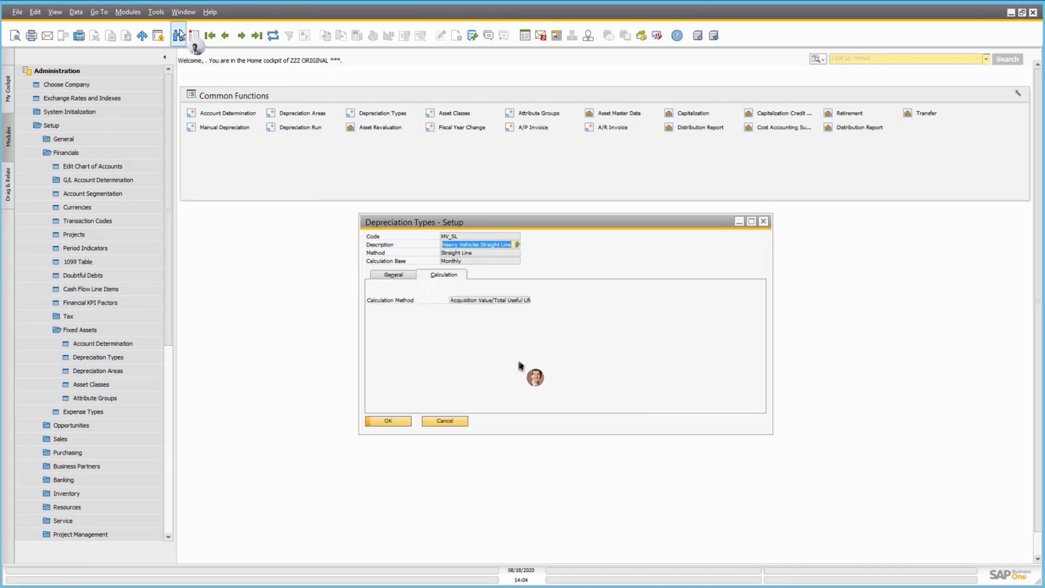
Step: Start a new depreciation type to view the available depreciation methods, then cancel it
left_click(193, 35)
left_click(493, 254)
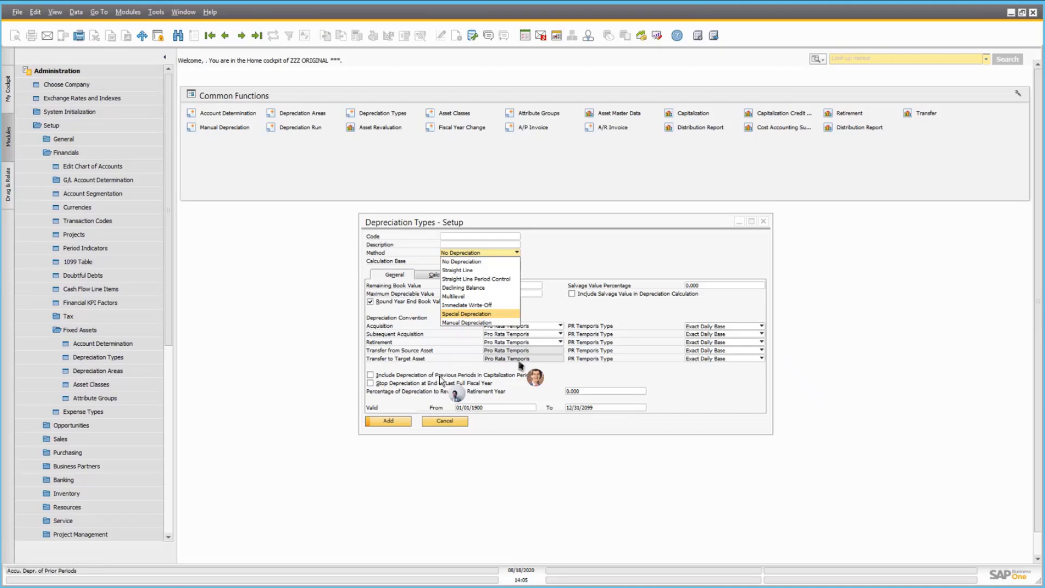
left_click(436, 419)
left_click(436, 420)
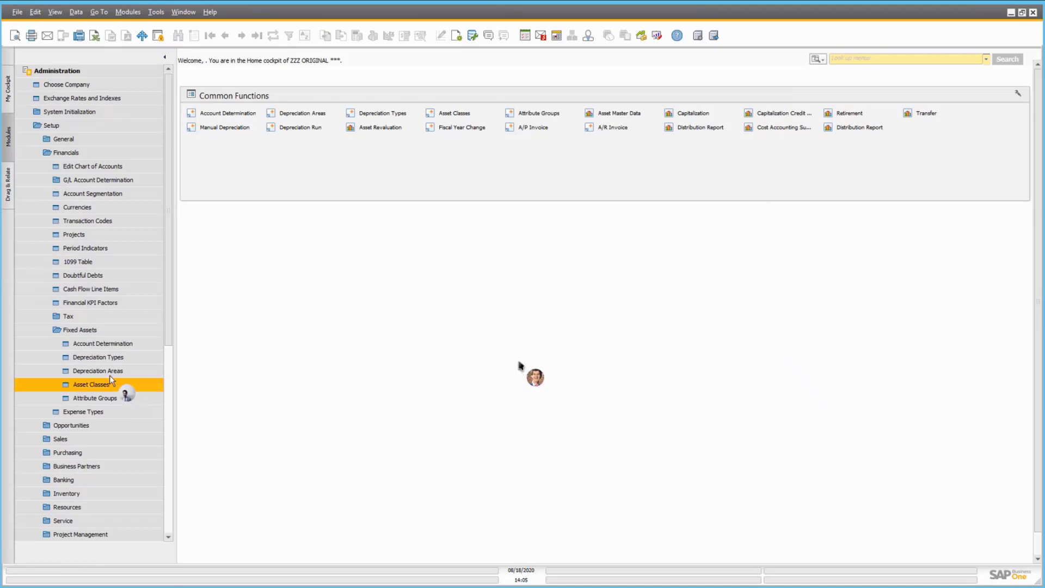
Step: Find the depreciation area described as "gaap" and view its Posting of Depreciation options
left_click(110, 373)
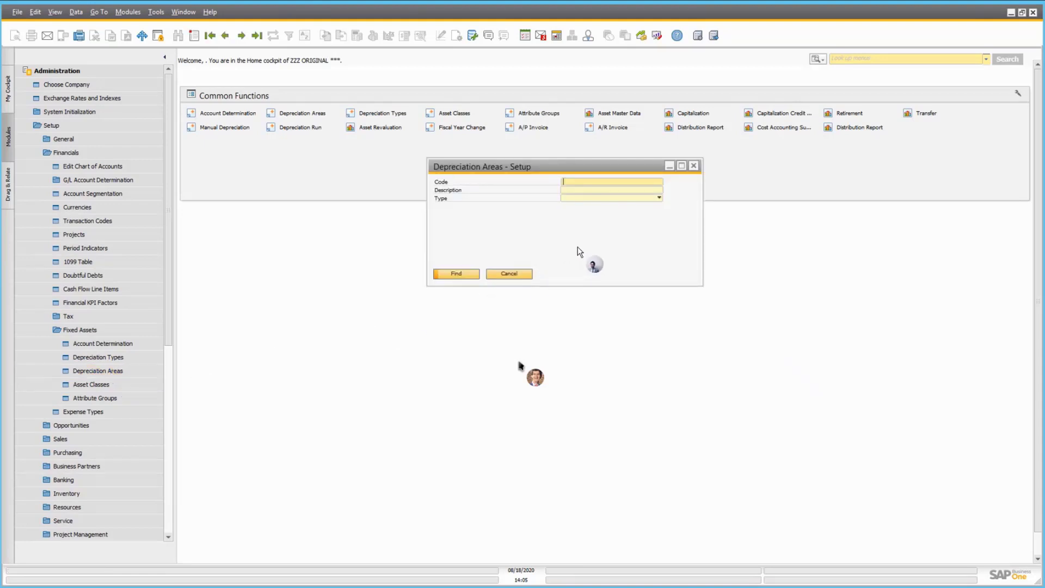
left_click(586, 196)
left_click(589, 190)
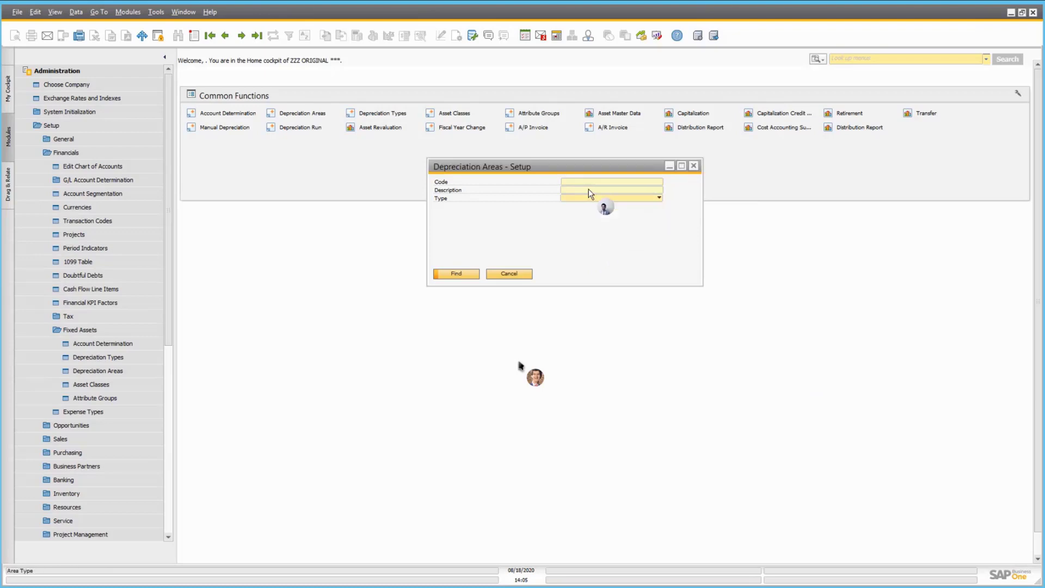
left_click(589, 188)
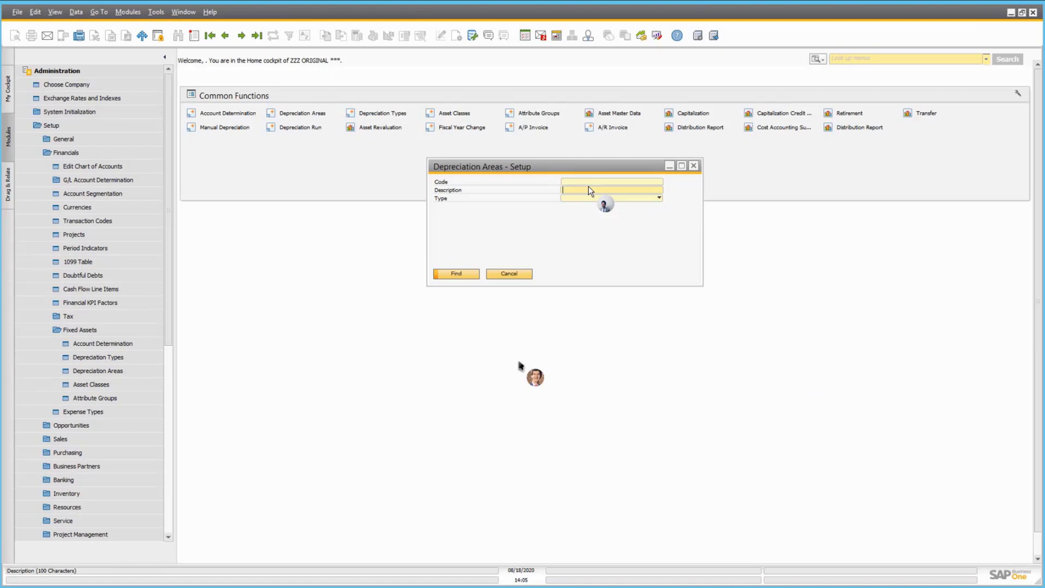
type("gaap")
key("Return")
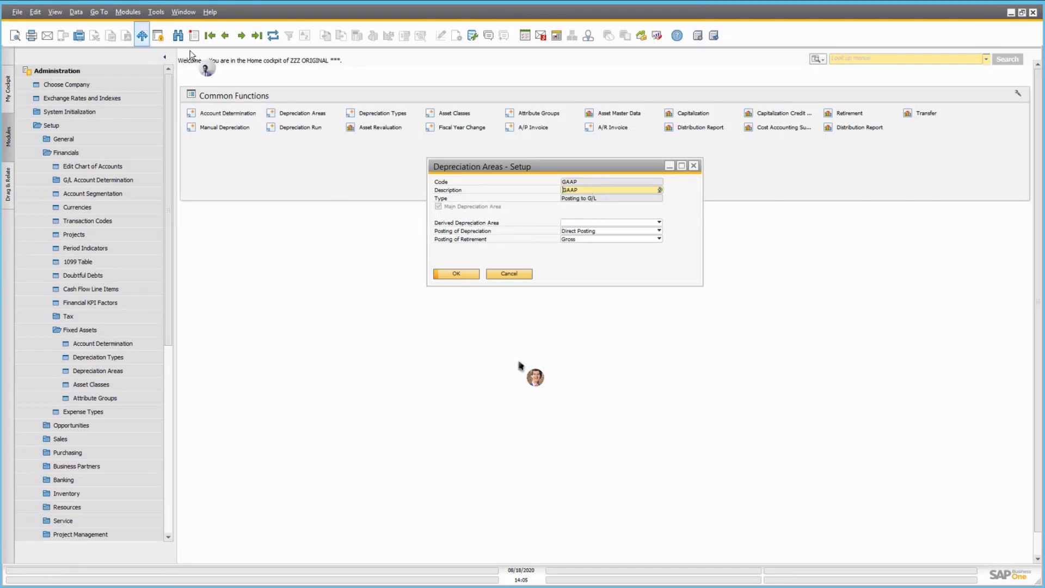
left_click(630, 230)
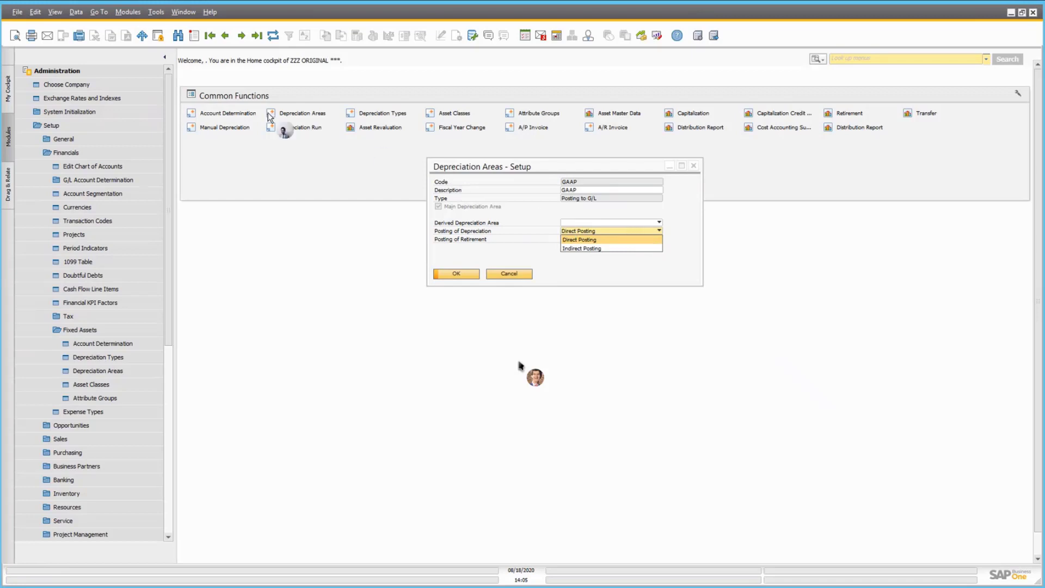
Step: Start a new depreciation area record to view the available area types, then cancel it
left_click(193, 36)
left_click(582, 199)
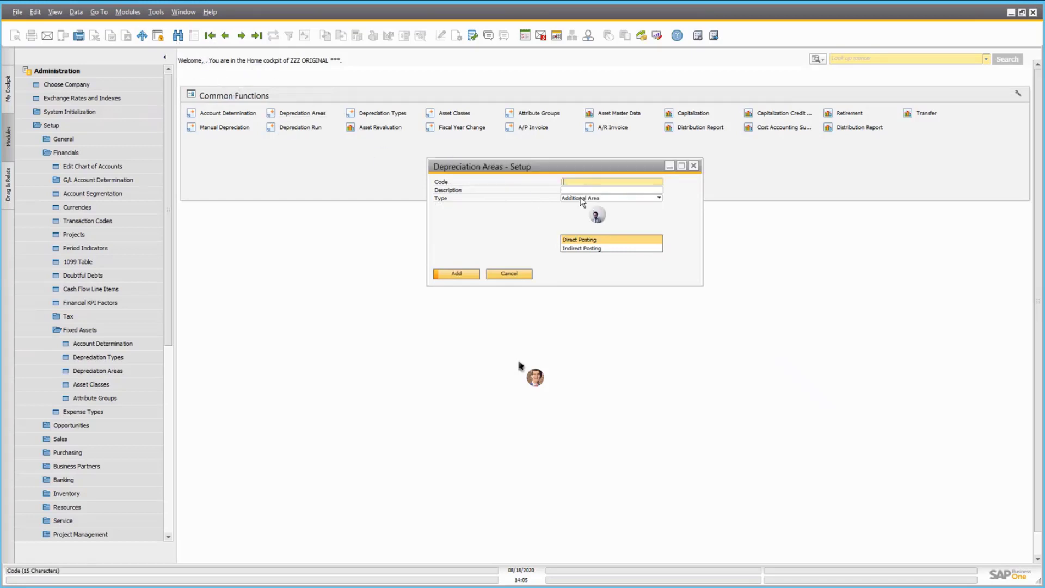
left_click(582, 198)
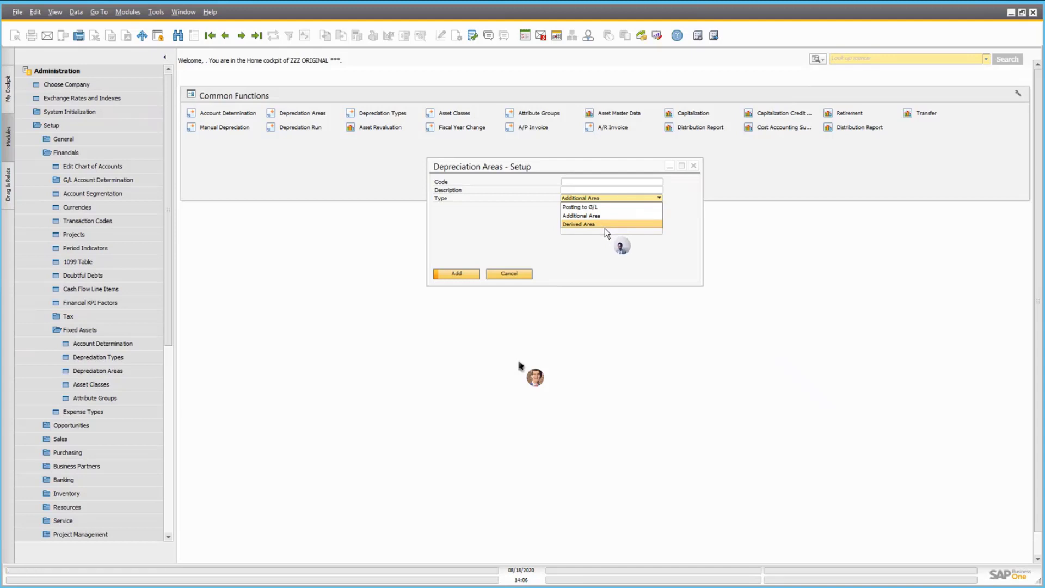
left_click(516, 277)
Step: Open the fixed asset classes setup and display the BOX class to examine its depreciation areas
left_click(101, 385)
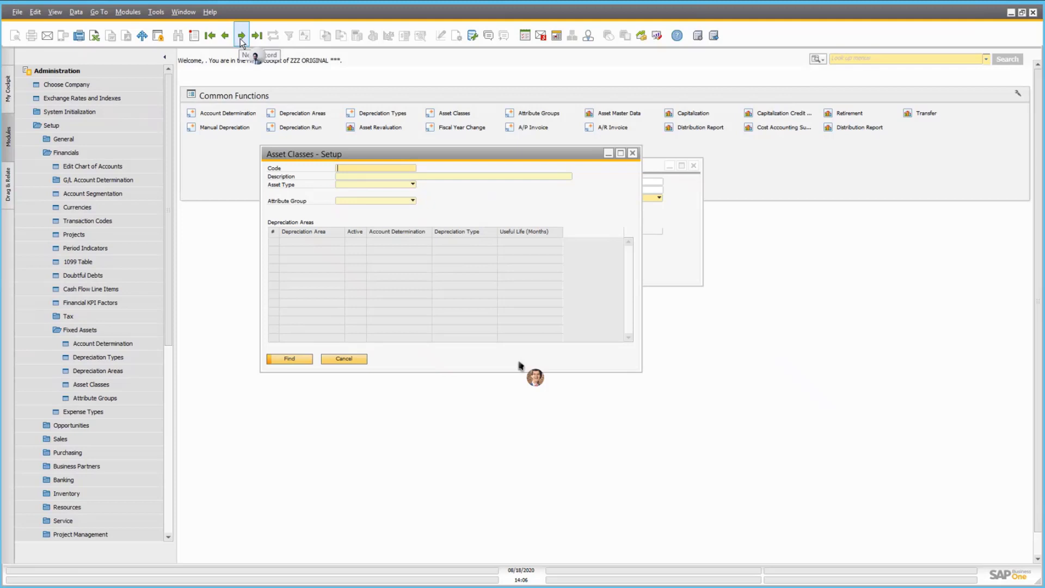
left_click(241, 37)
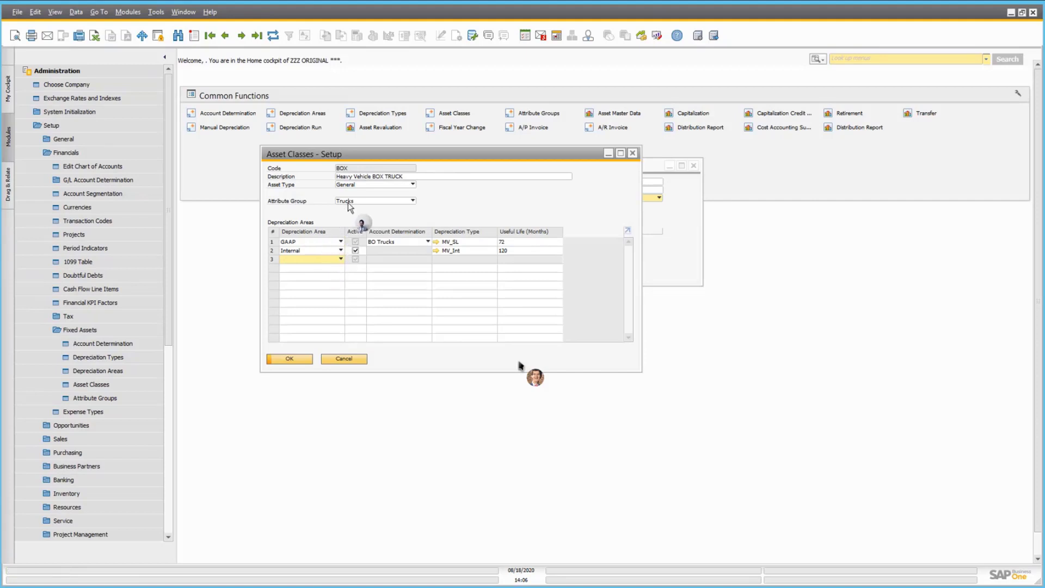
Step: Start defining a new attribute group from the BOX asset class to view the available attributes, then cancel it
left_click(375, 201)
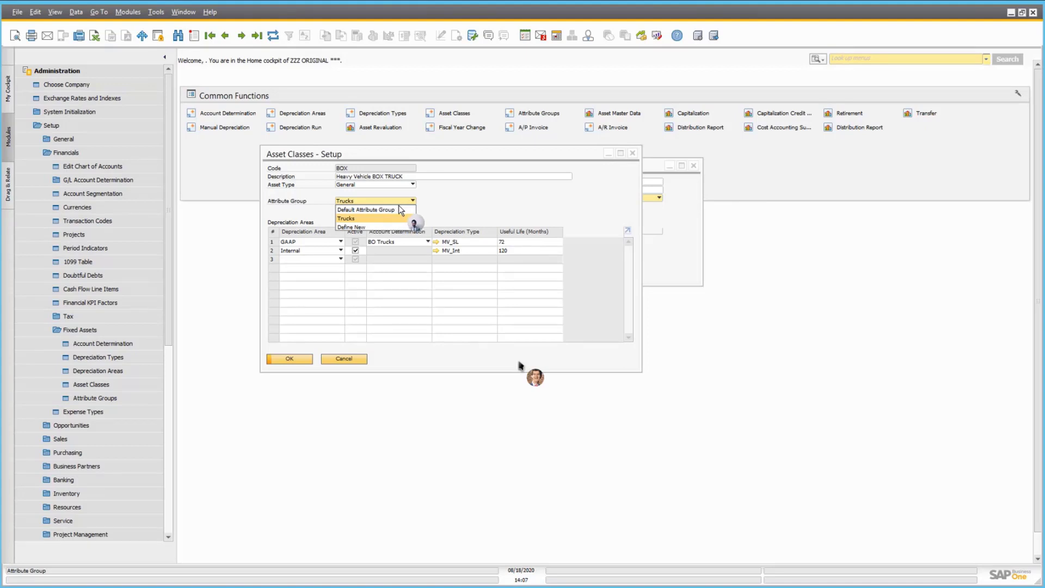
left_click(373, 229)
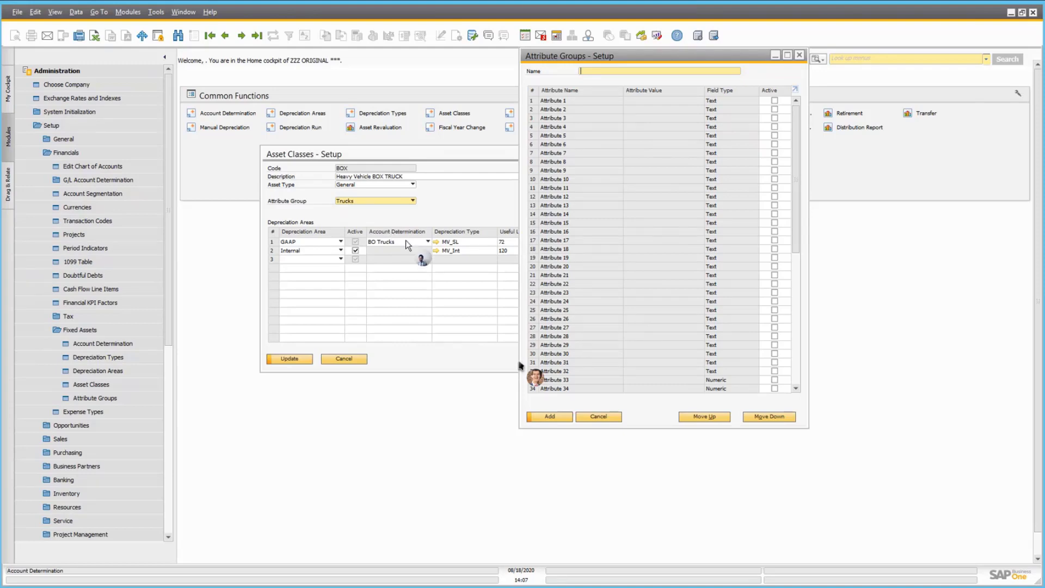
left_click(598, 417)
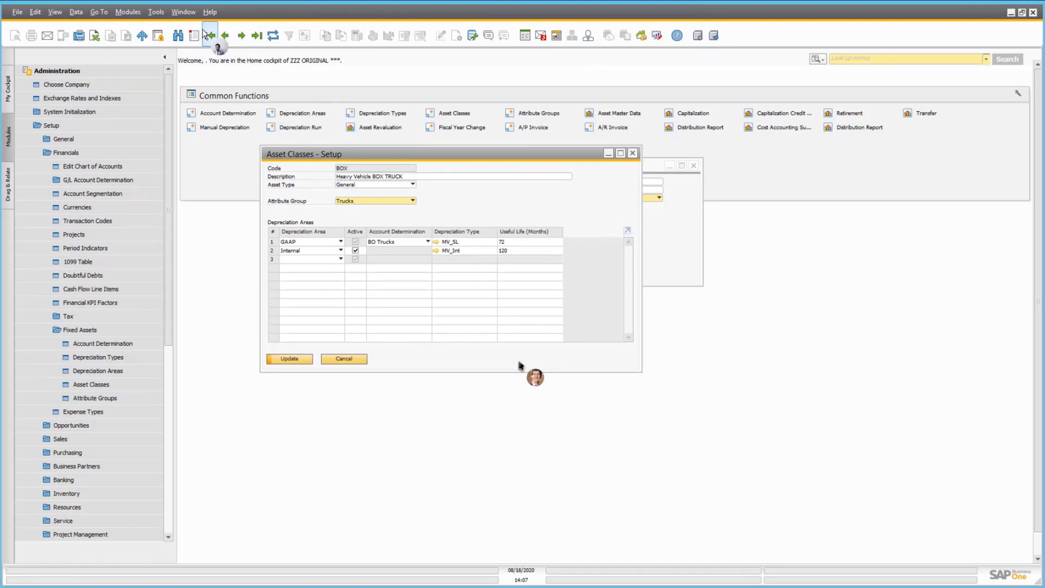
Step: Browse back from the BOX asset class through TANK to the preceding class, discarding unsaved changes, to compare their setup
left_click(225, 36)
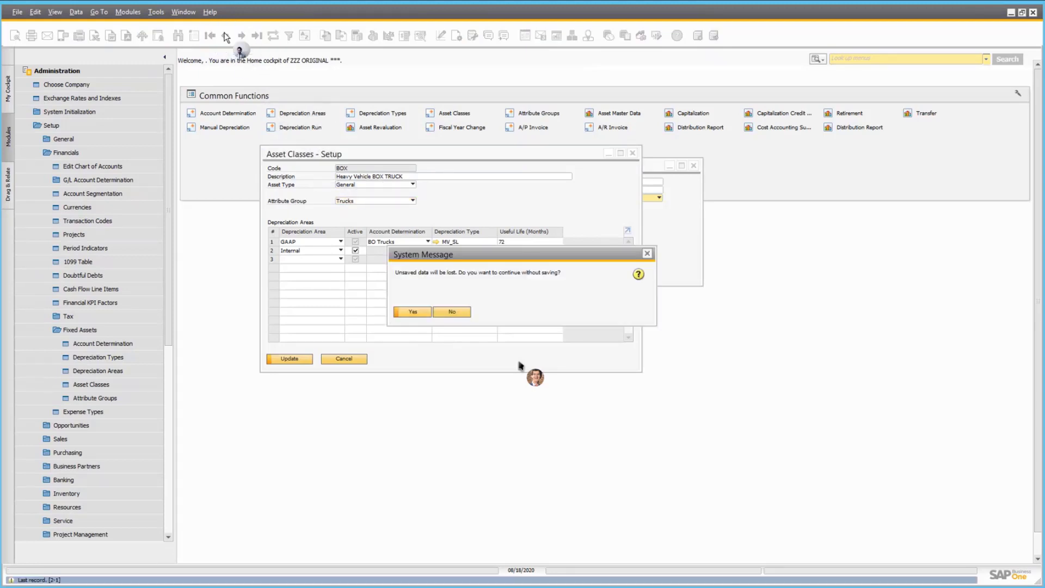
left_click(416, 313)
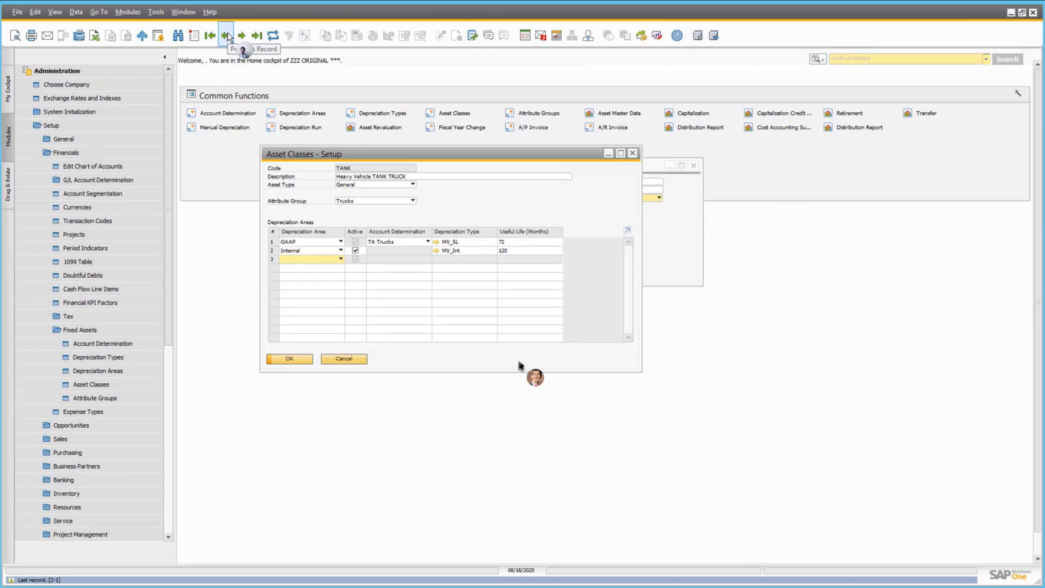
left_click(228, 37)
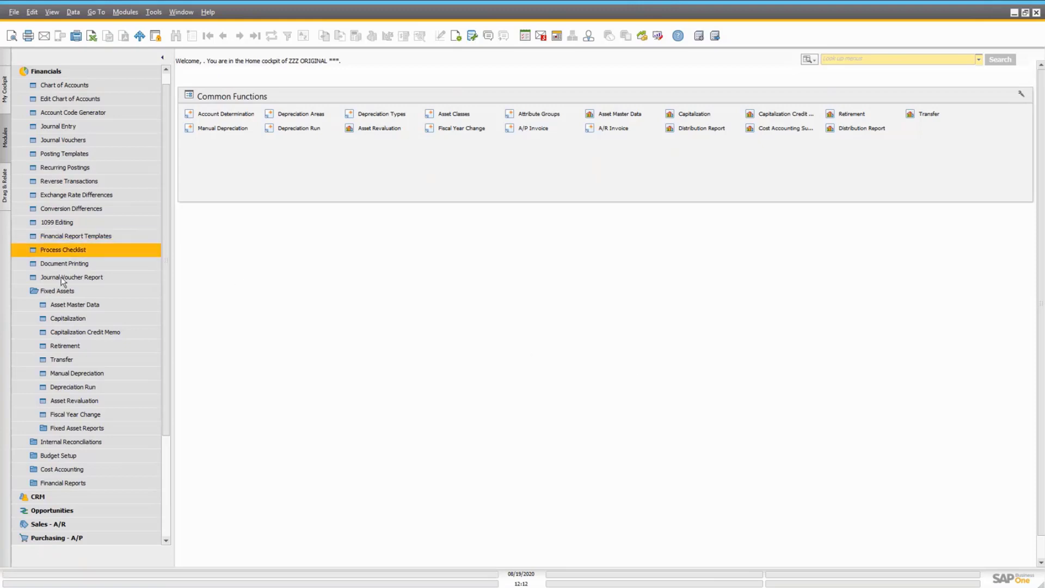
Step: Start a new asset master data record using the Tank numbering series
left_click(58, 306)
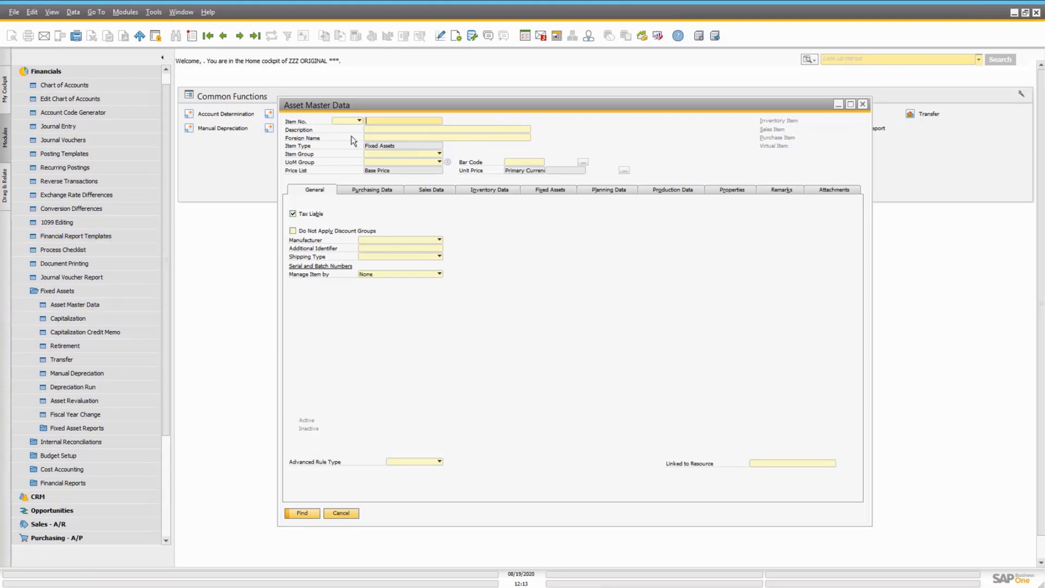
left_click(192, 36)
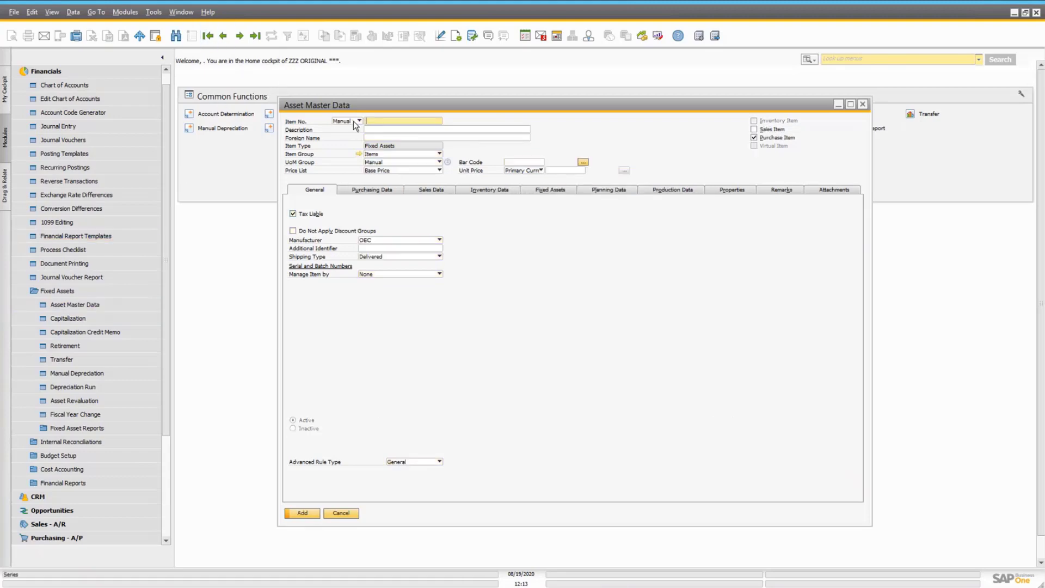
left_click(358, 121)
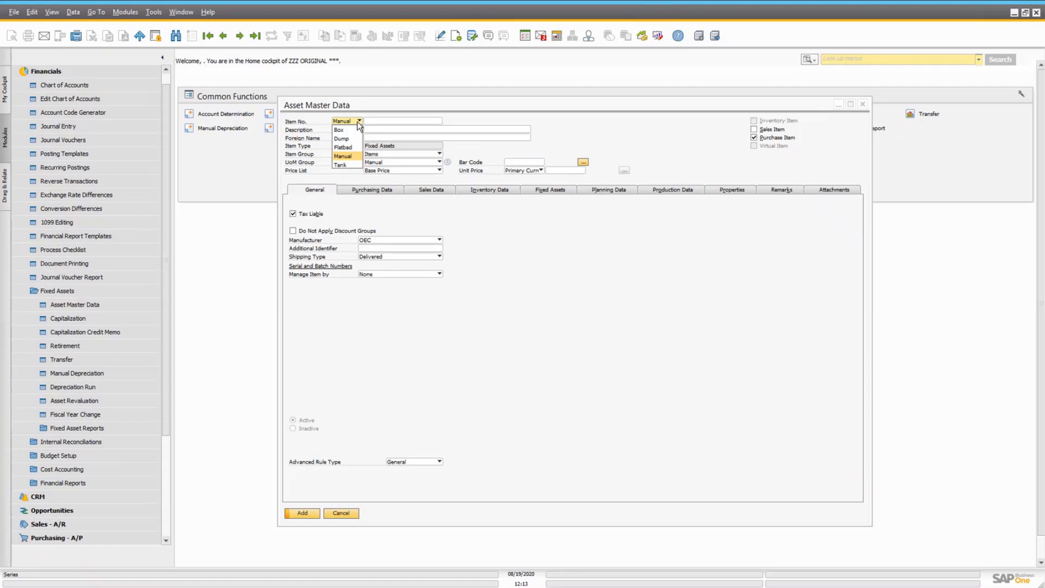
left_click(348, 166)
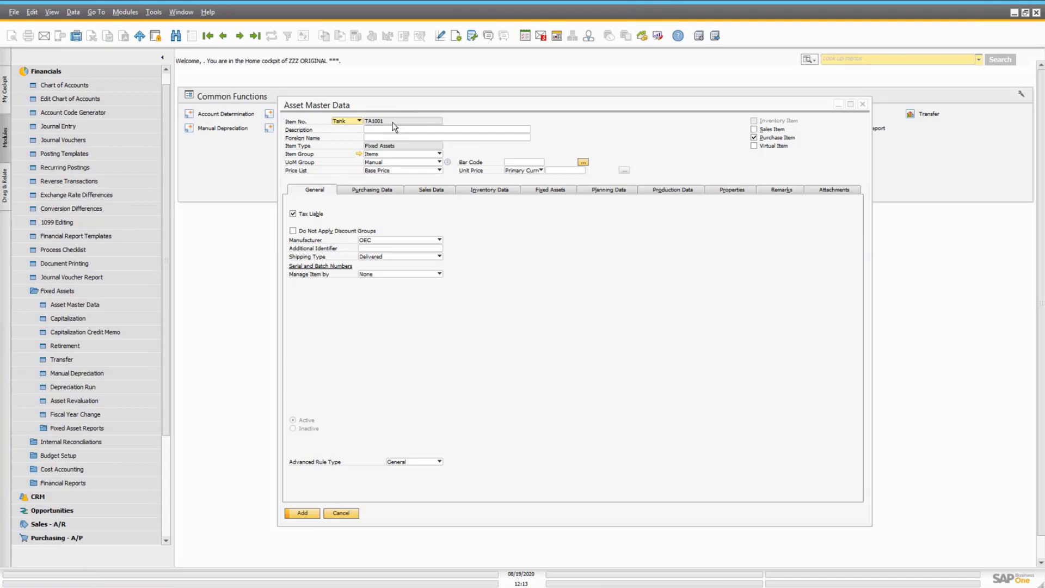
Step: Describe the asset as "Tank Truck" and assign it to the Heavy Trucks item group, updating the item information accordingly
left_click(391, 129)
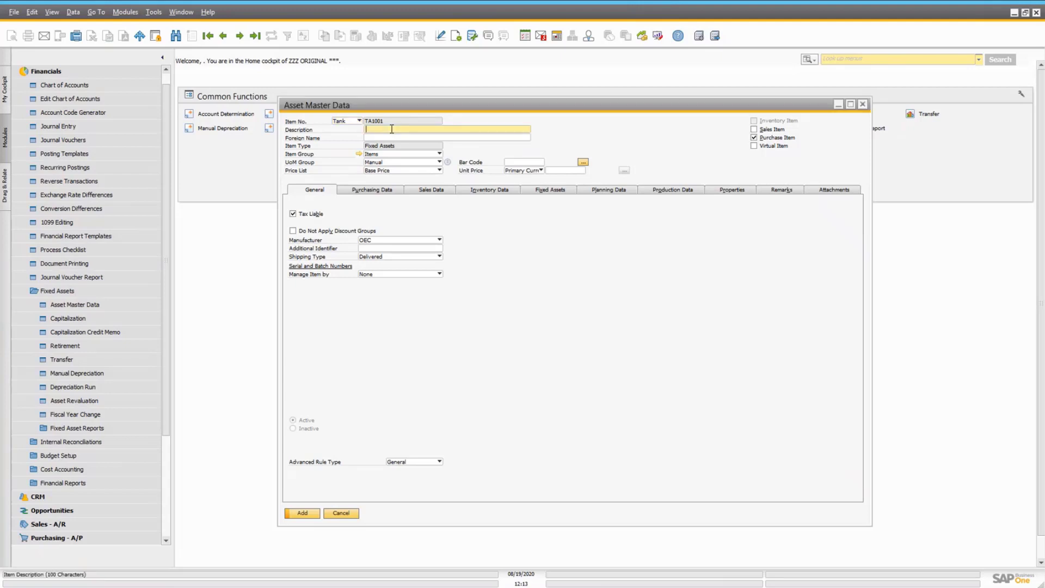
type("Tank Truck")
left_click(402, 155)
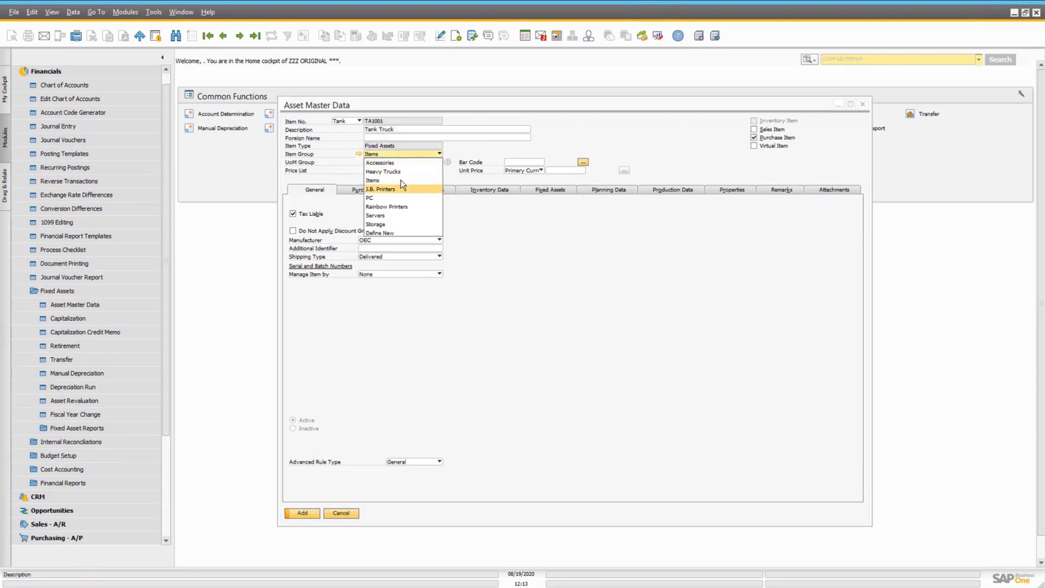
left_click(401, 172)
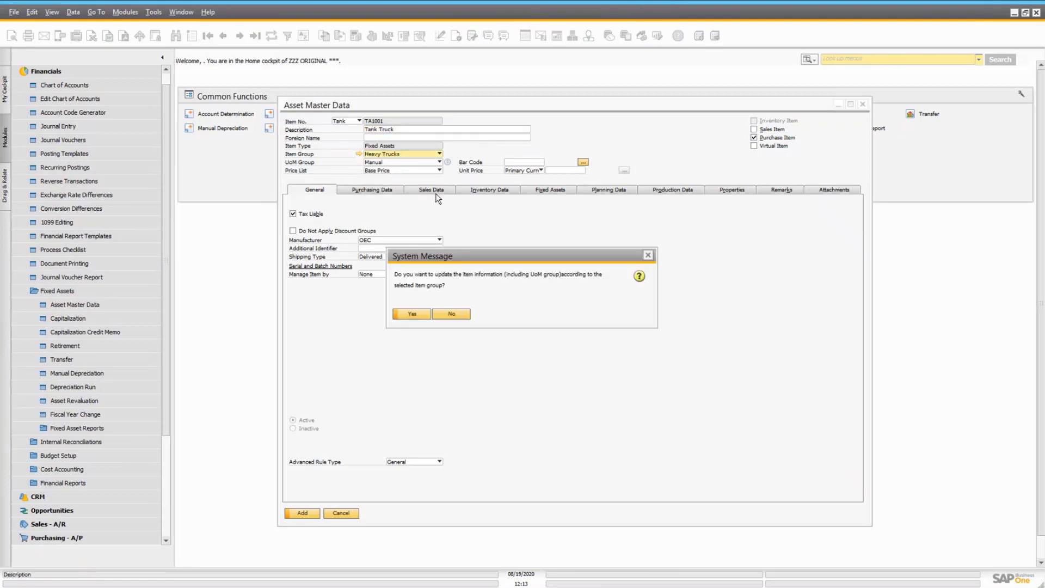
left_click(419, 315)
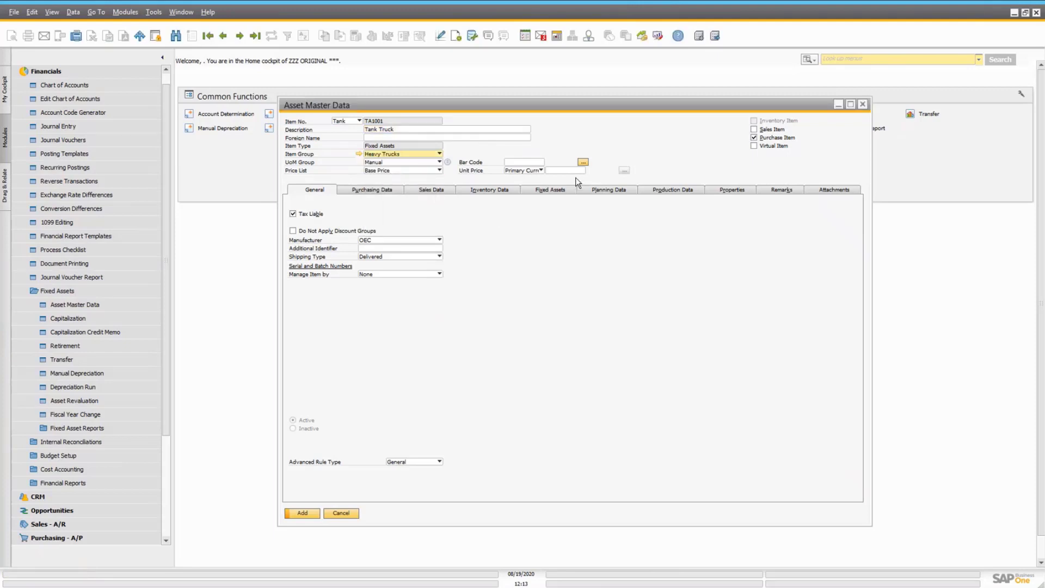
Step: Set the tank truck's unit price to 40000
left_click(578, 171)
type("40")
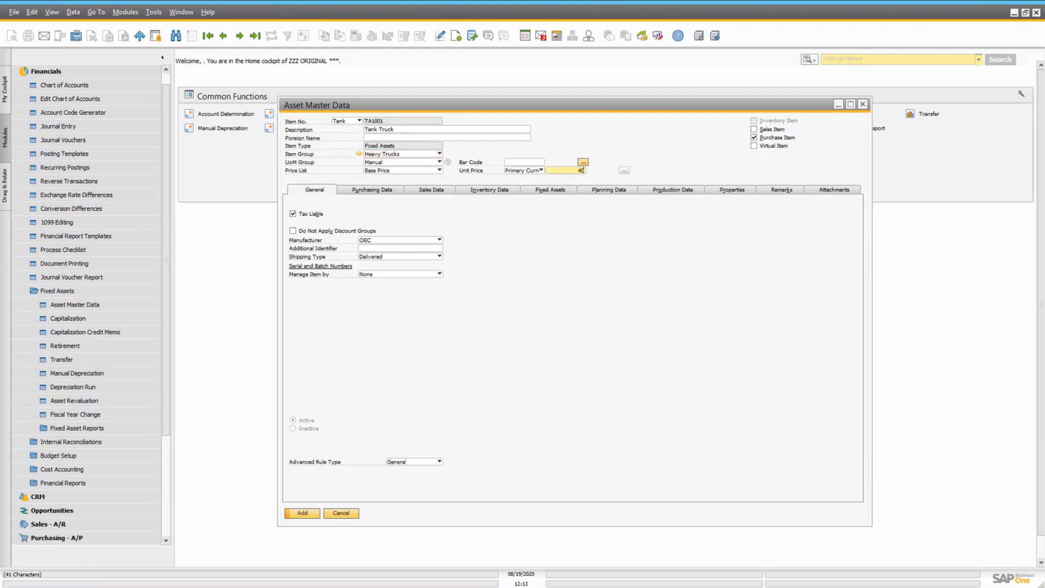
type("000")
key("Tab")
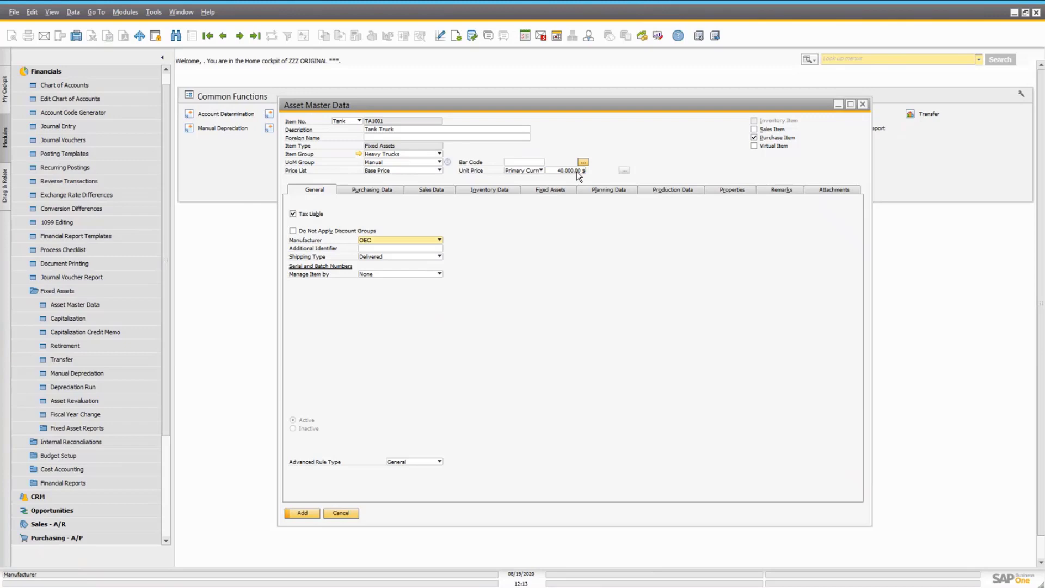
Step: Examine the user-defined value setup of the Asset Class field and its saved query CLASS on IMD, then close them without changes
left_click(533, 194)
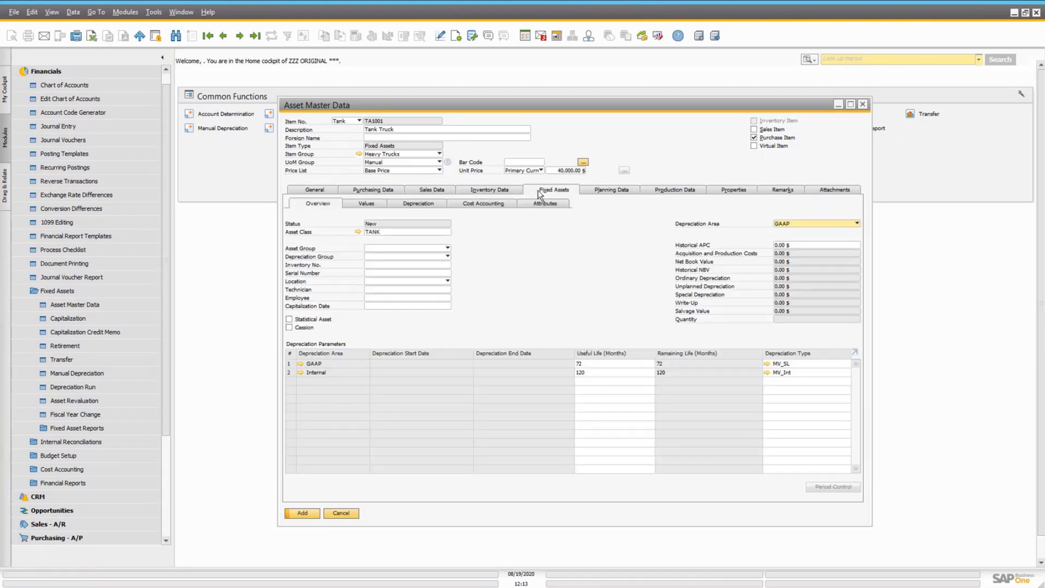
left_click(396, 233)
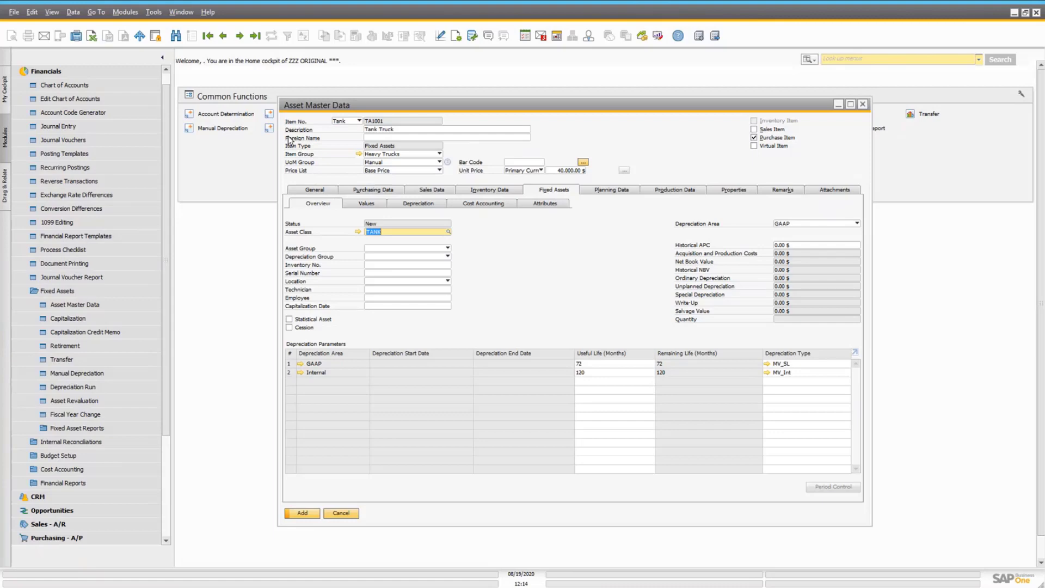
left_click(154, 11)
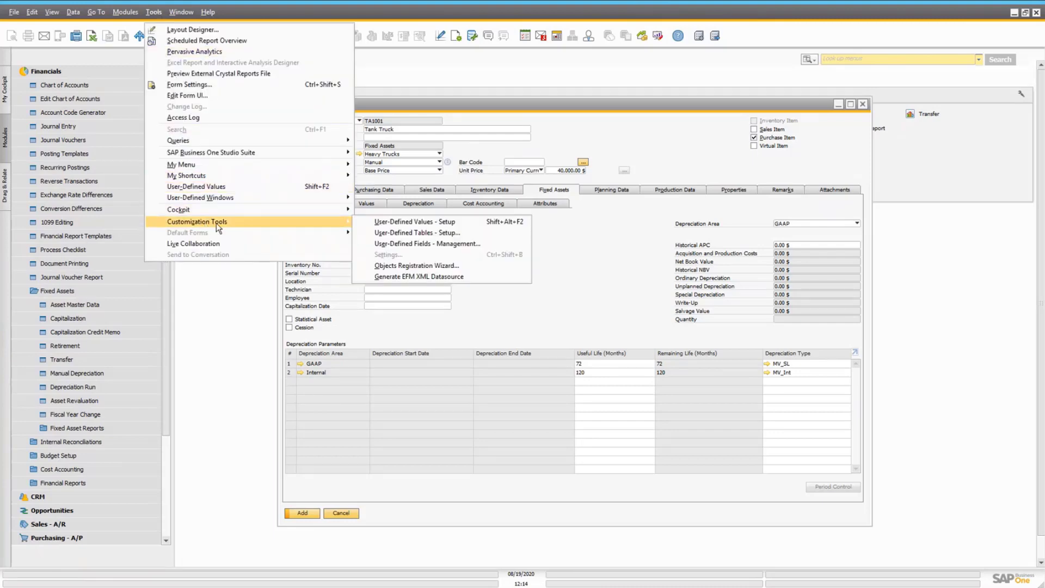
left_click(404, 231)
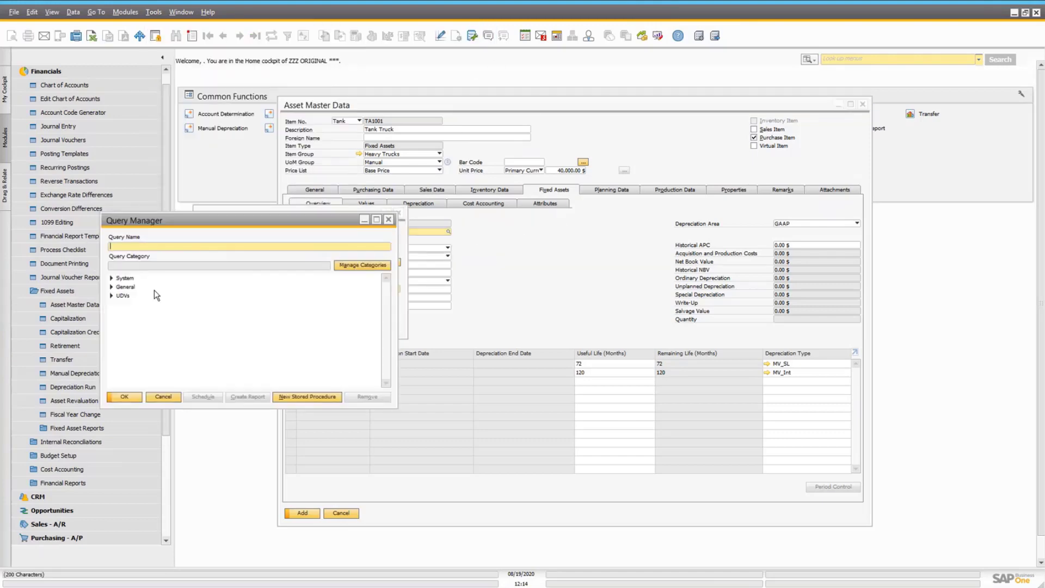
left_click(110, 296)
double_click(132, 303)
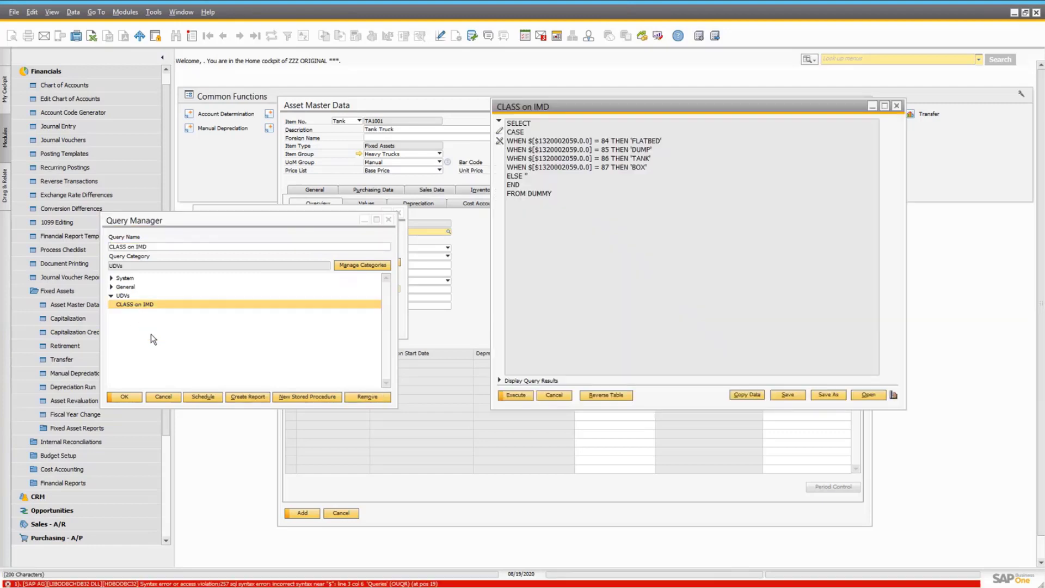
left_click(163, 397)
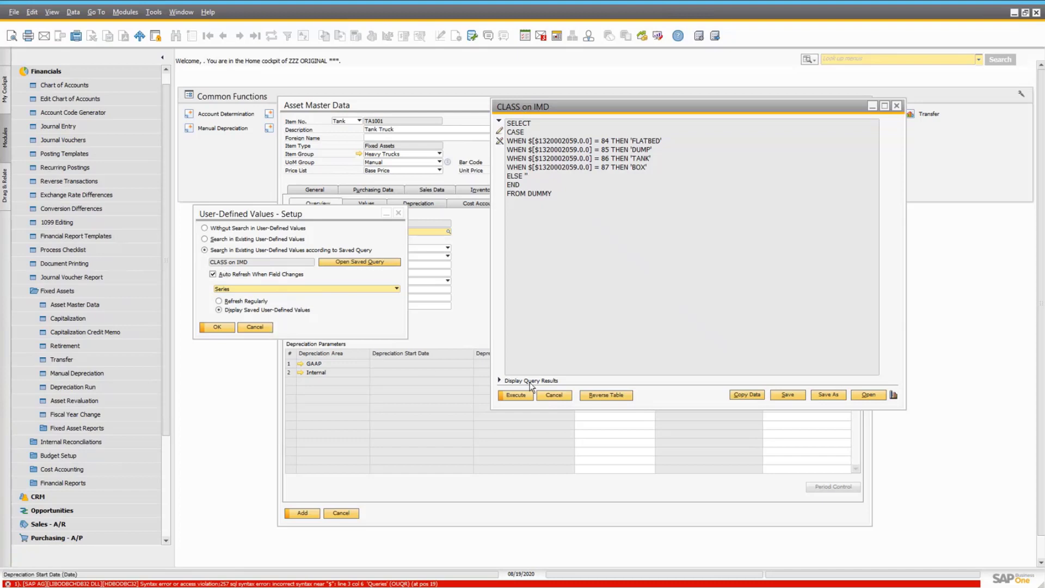
left_click(555, 395)
left_click(268, 326)
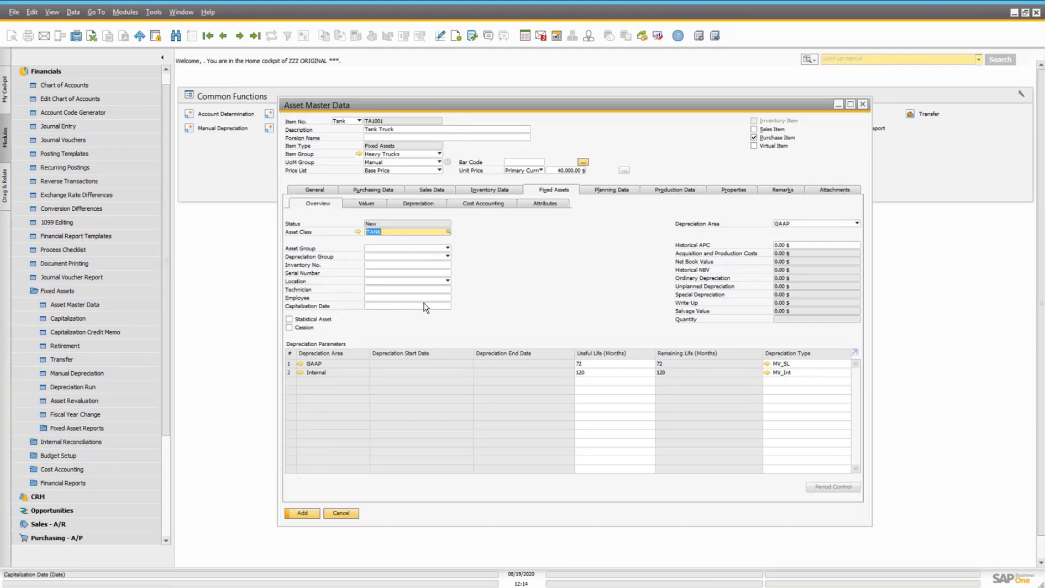
Step: Open the asset's TANK class to examine its description and GAAP account determination options, keep TA Trucks, and cancel the window
left_click(358, 231)
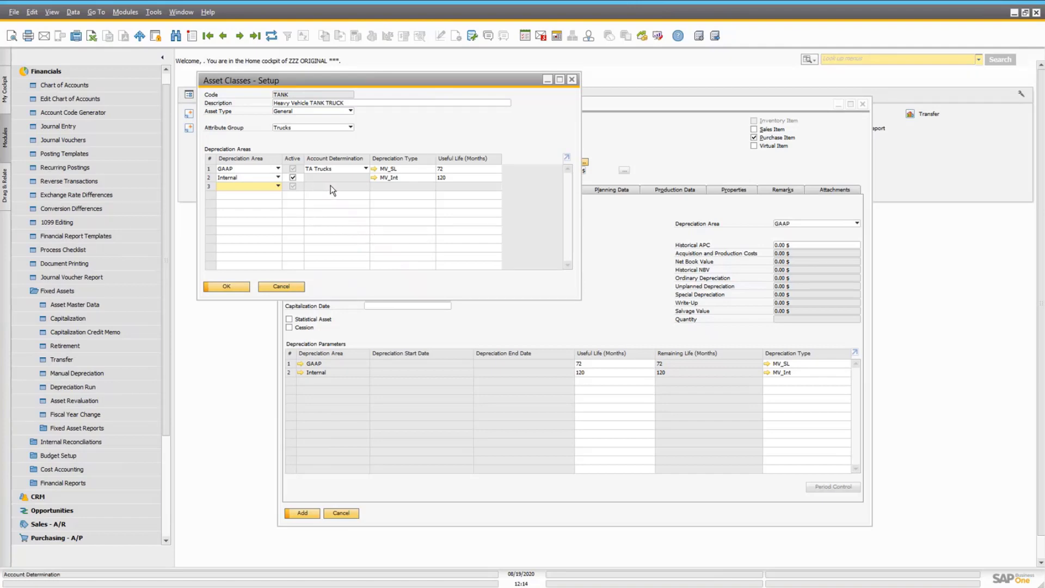
left_click(329, 104)
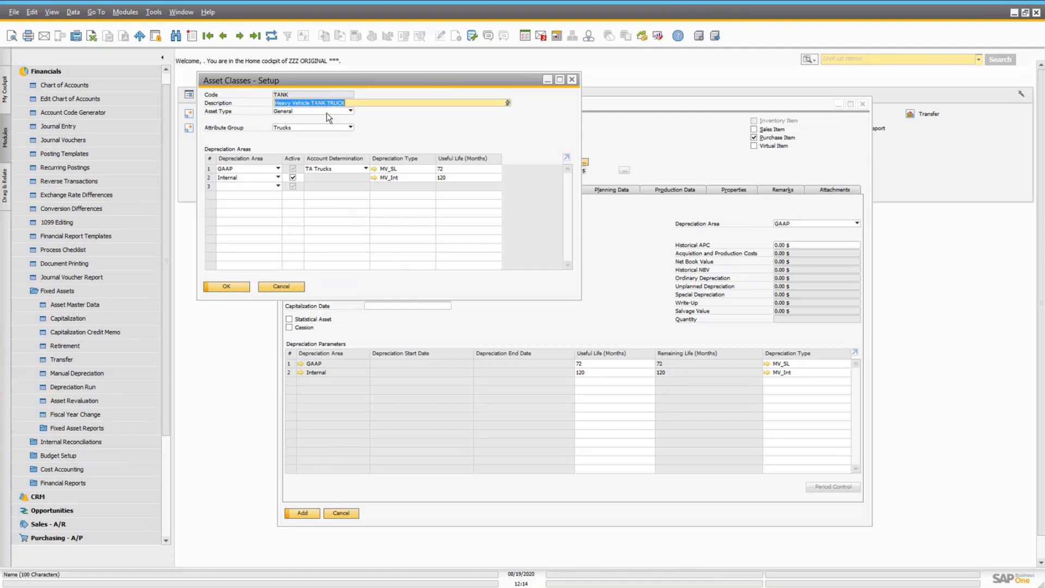
left_click(332, 173)
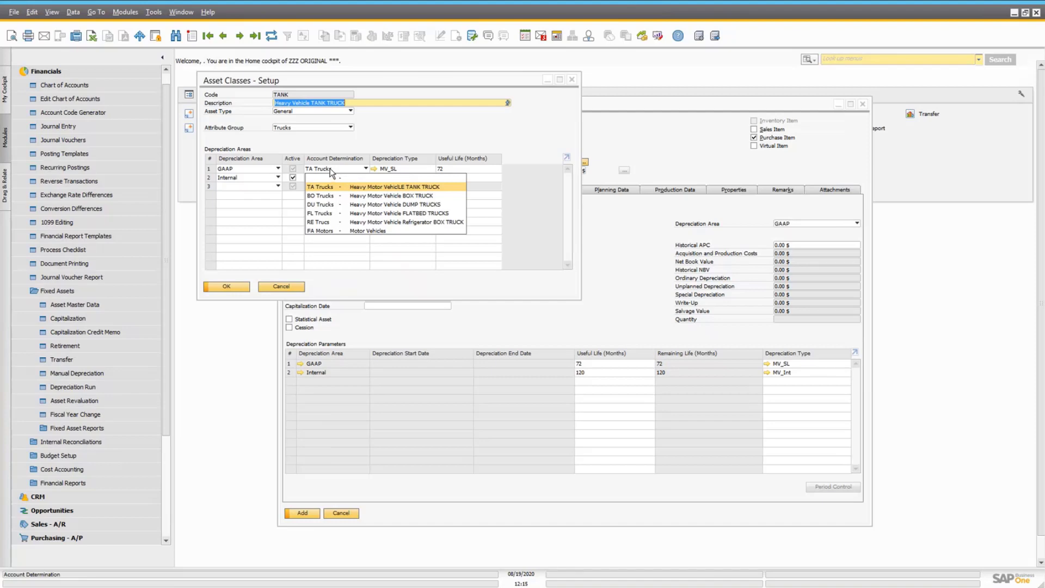
left_click(338, 187)
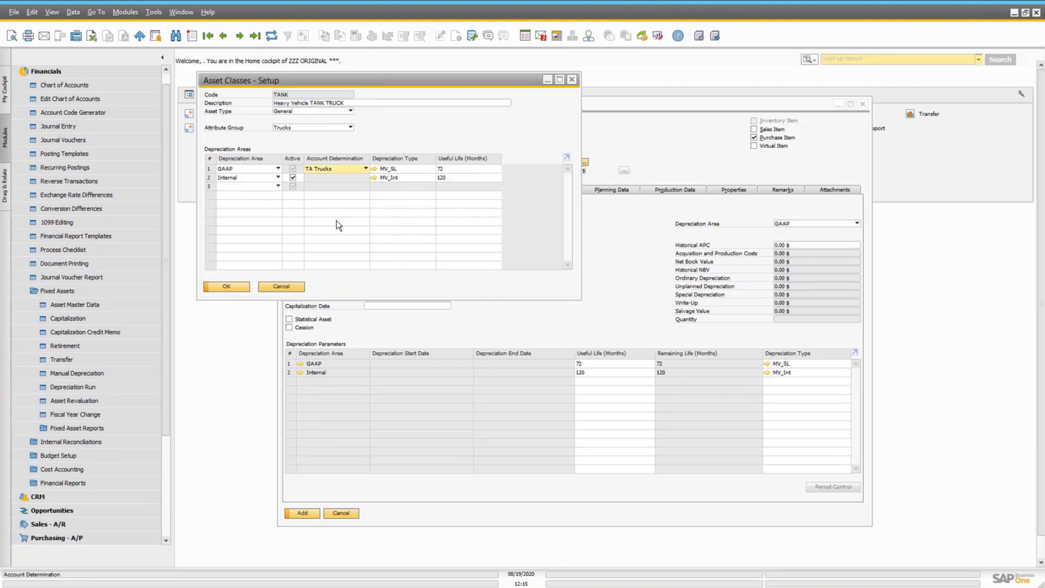
left_click(295, 286)
Step: Assign the DEPT distribution rule to the asset's Departments in cost accounting and view how the rule is allocated
left_click(489, 205)
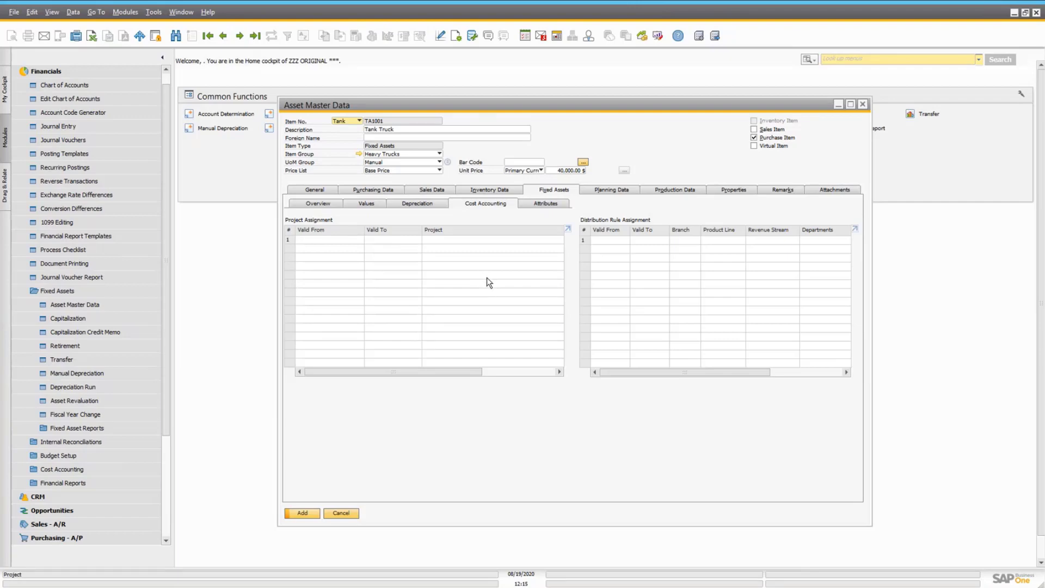
left_click(848, 240)
left_click(848, 240)
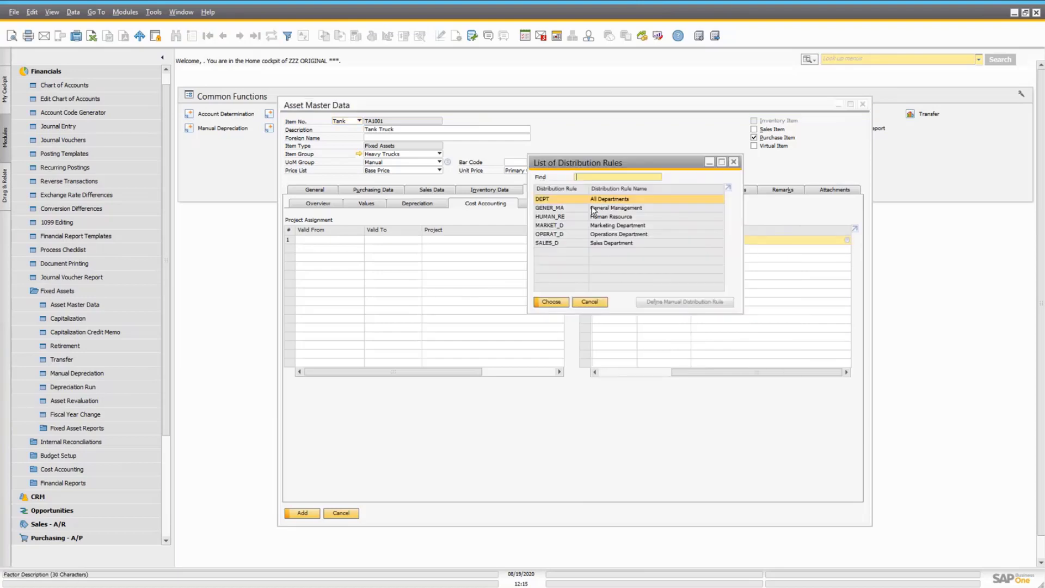
key("Return")
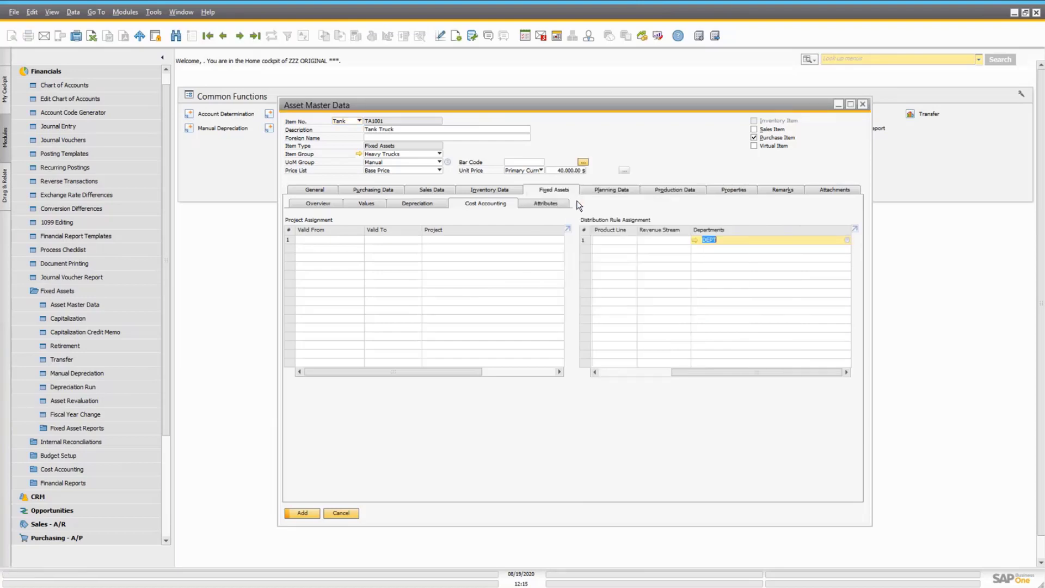
left_click(695, 240)
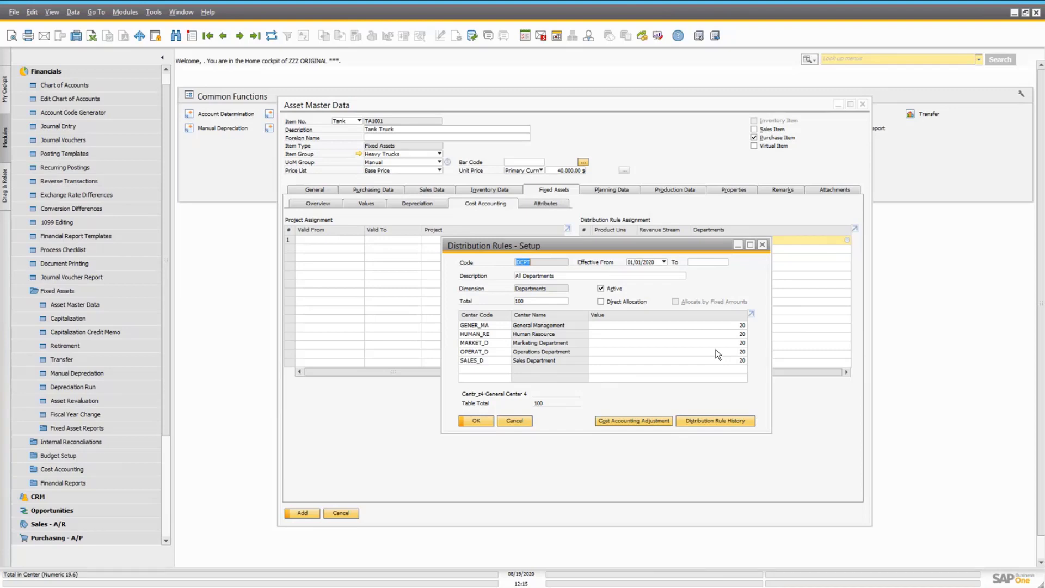
left_click(502, 419)
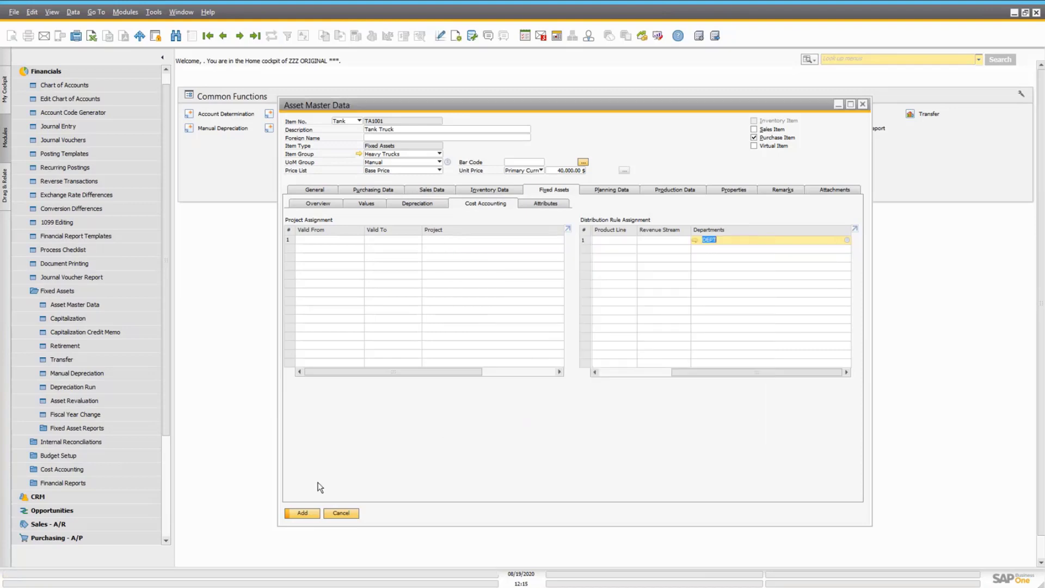
Step: Set the DEPT distribution rule's Valid From date to 01/01/2020, add the tank truck asset and close the blank record
left_click(302, 514)
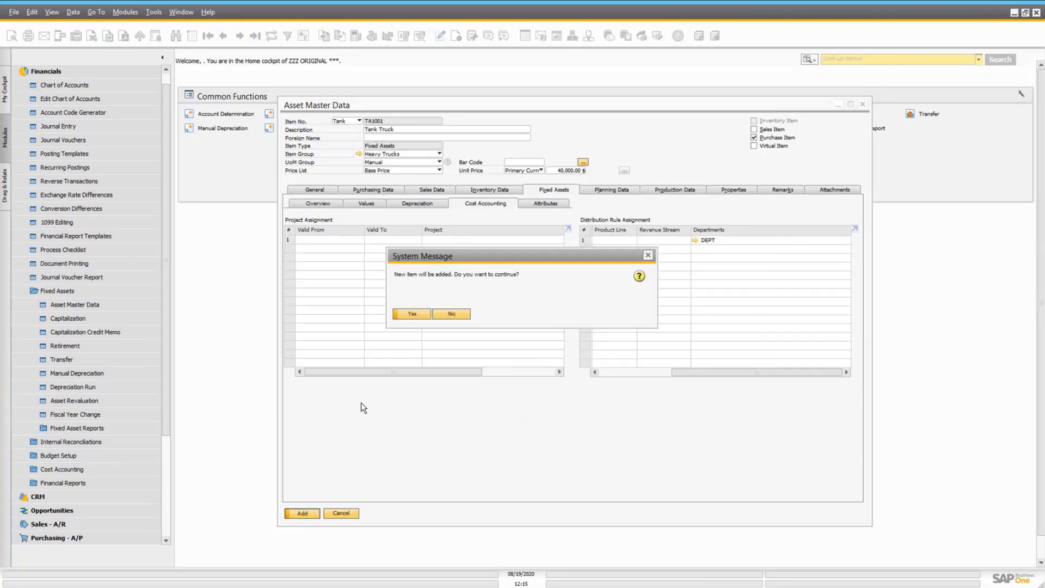
left_click(450, 316)
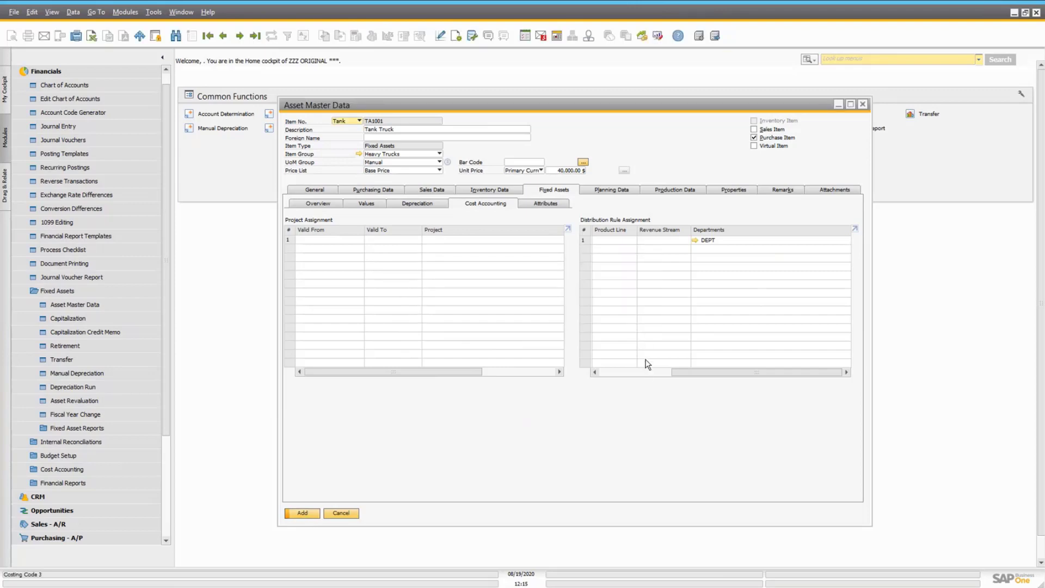
left_click(616, 243)
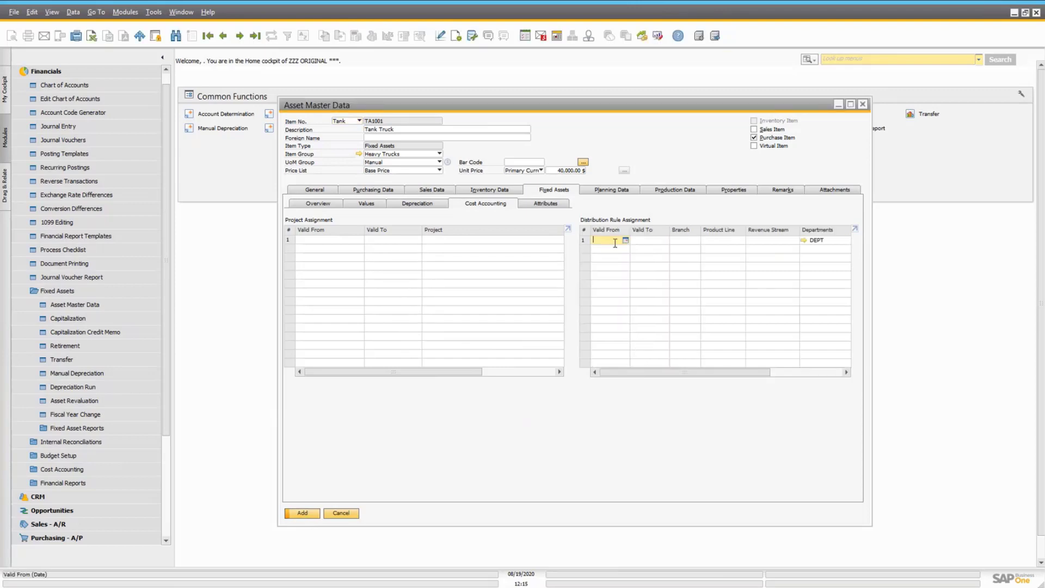
type("01012020")
key("Tab")
left_click(299, 514)
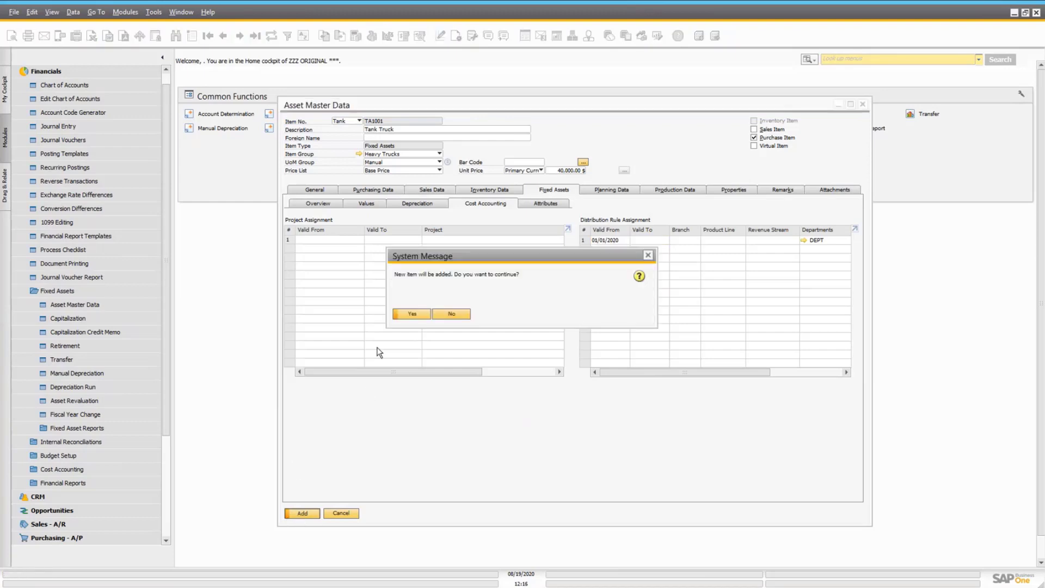
left_click(407, 315)
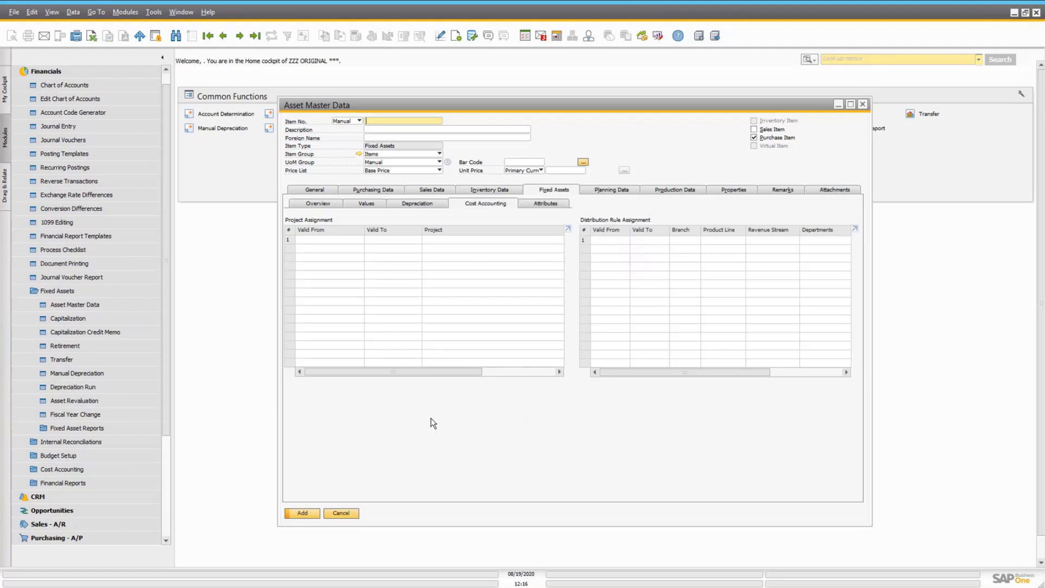
left_click(342, 513)
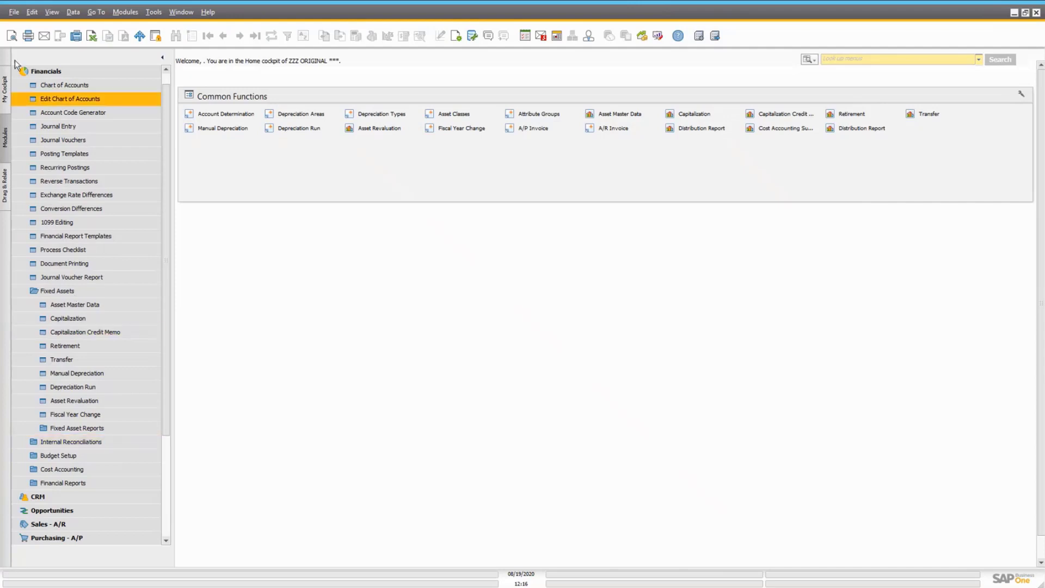
Step: Start a new A/P invoice for vendor V1000, New Dealer, with posting date 01/01/2020
left_click(40, 70)
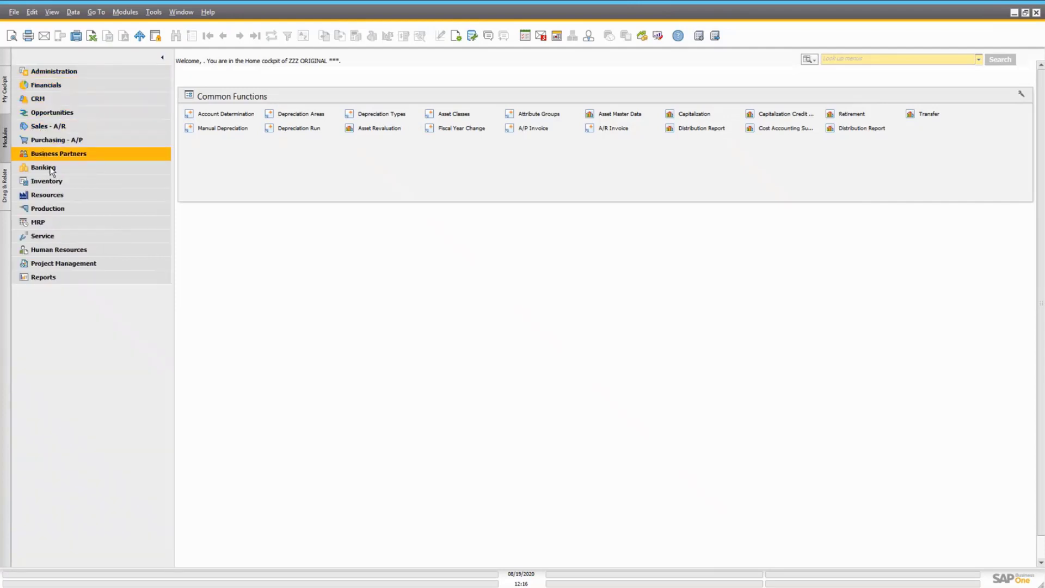
left_click(54, 140)
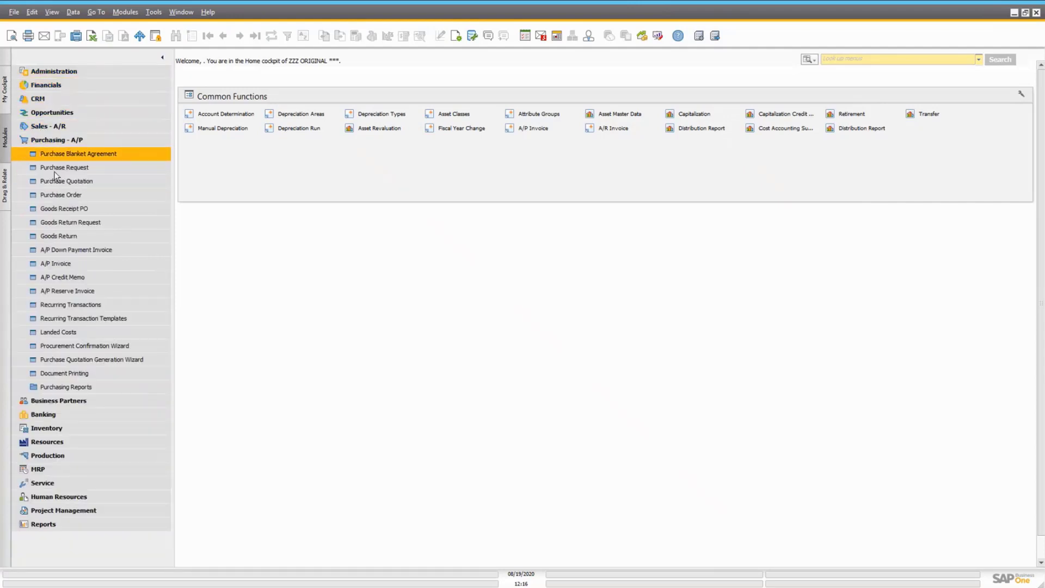
left_click(77, 265)
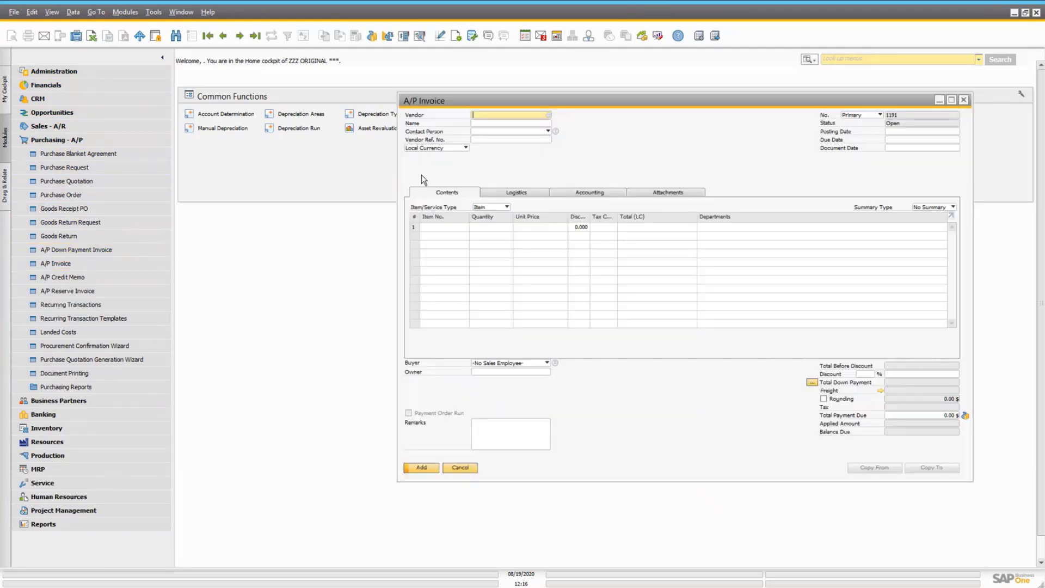
left_click(549, 115)
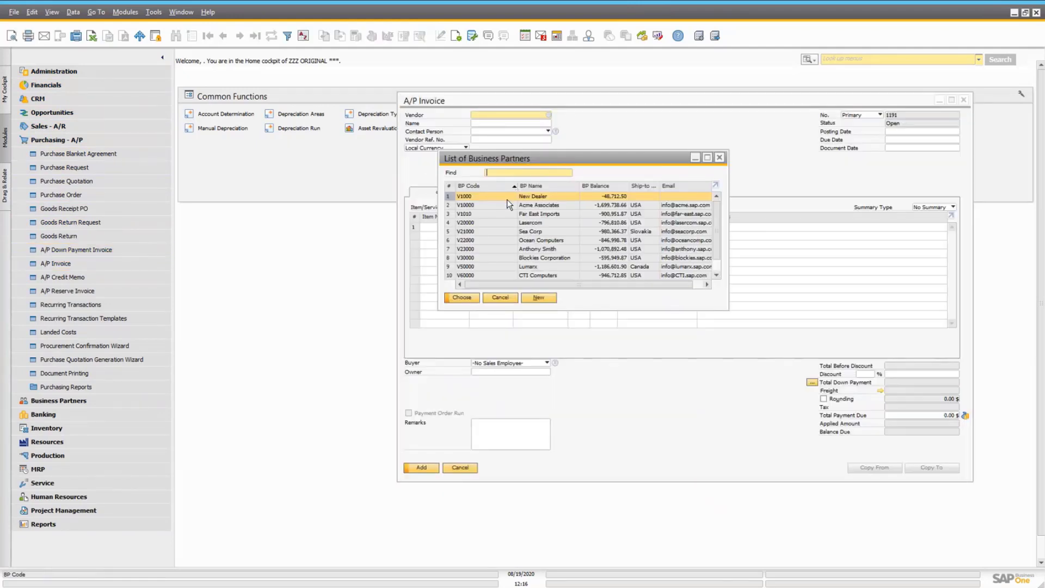
double_click(507, 198)
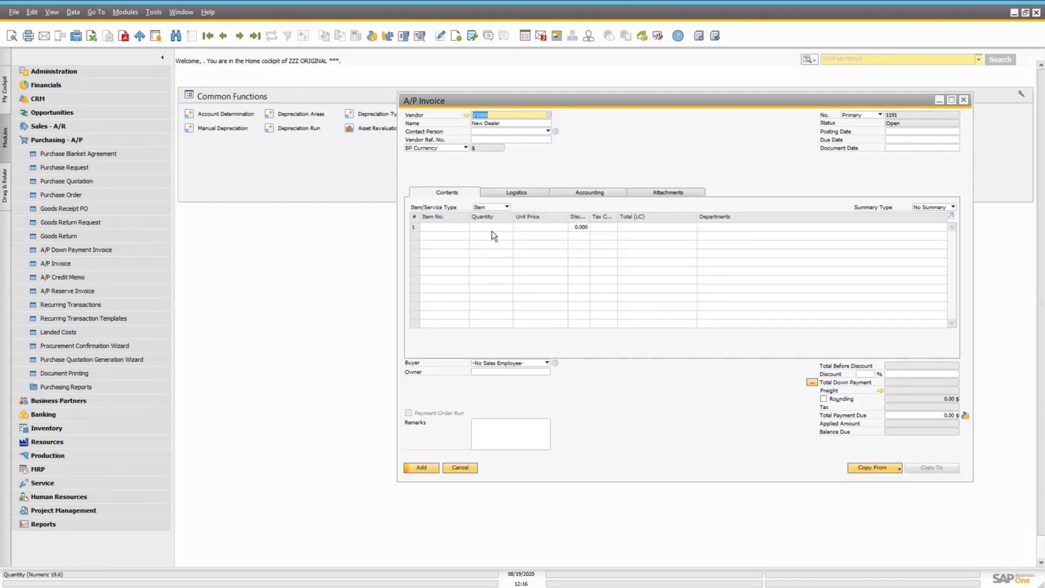
left_click(895, 132)
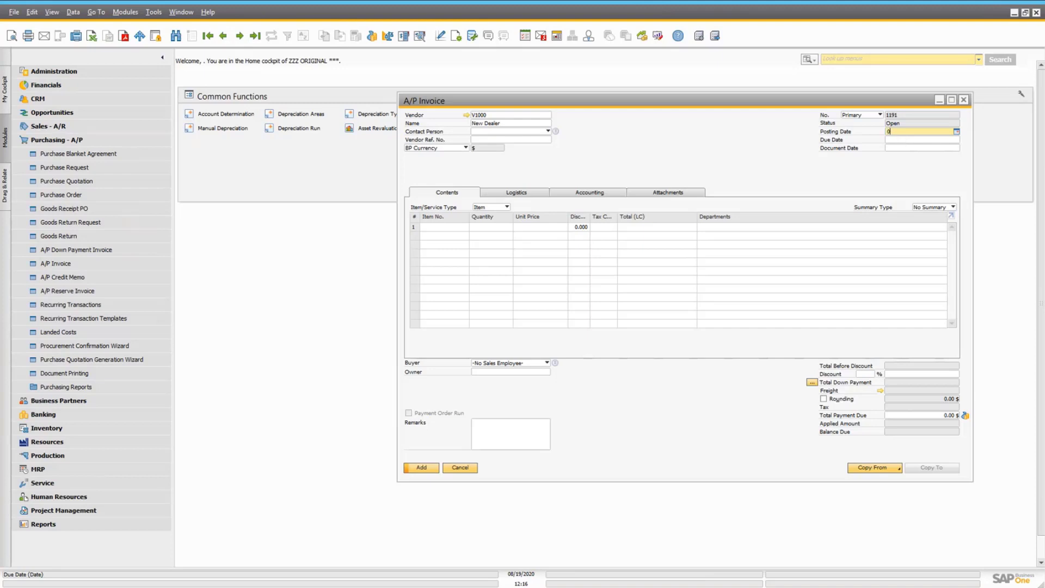
type("0101")
key("Tab")
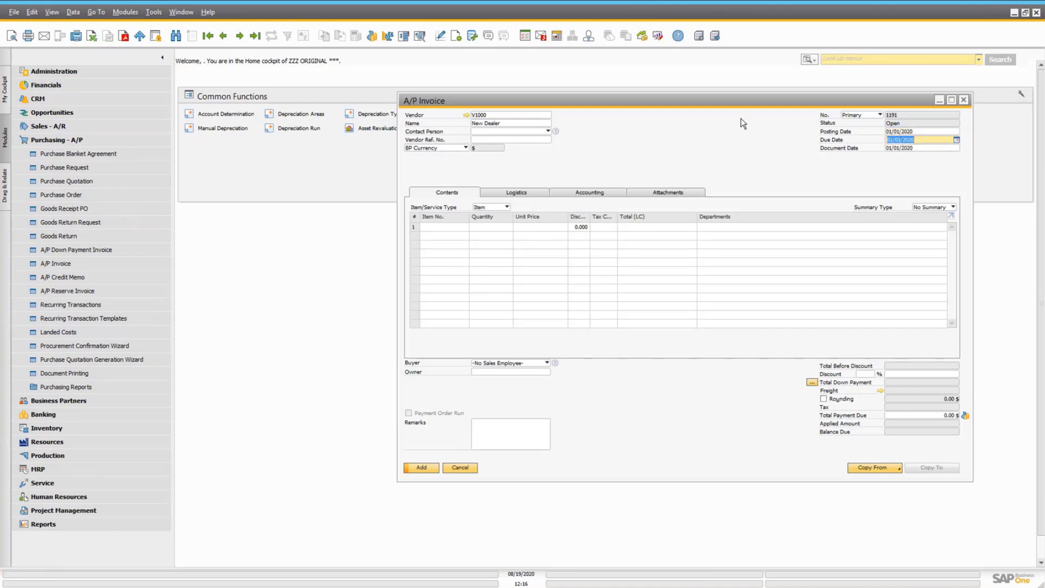
Step: Add the tank truck TA1001 from the Heavy Trucks group as the invoice's first line item
left_click(466, 228)
left_click(466, 227)
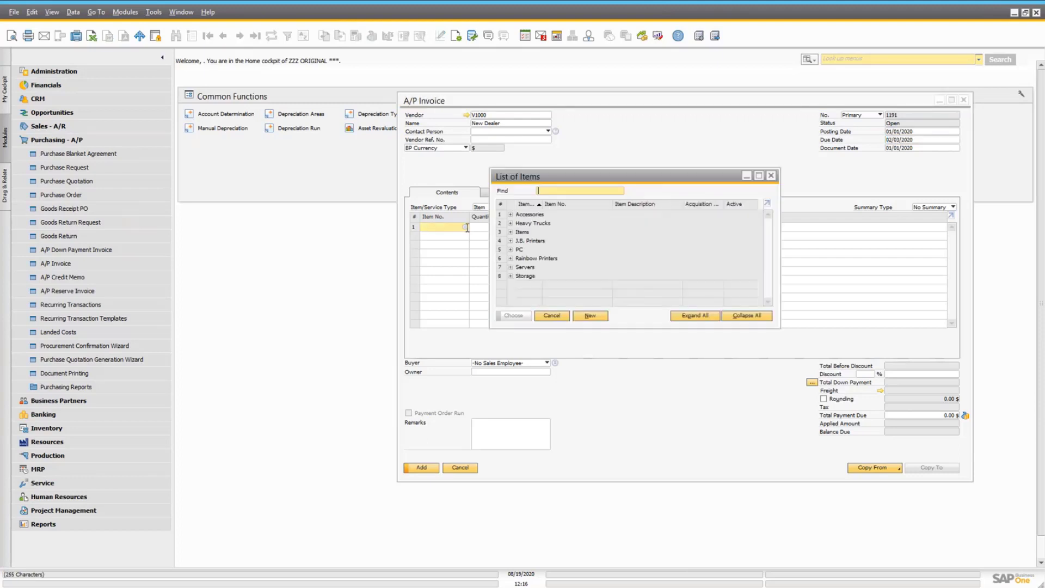
left_click(510, 223)
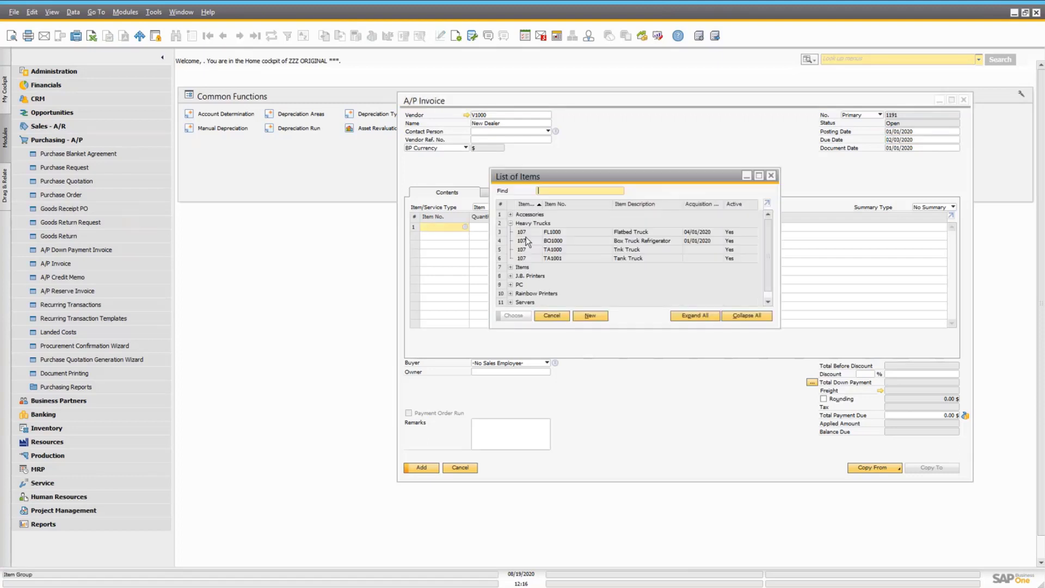
double_click(572, 258)
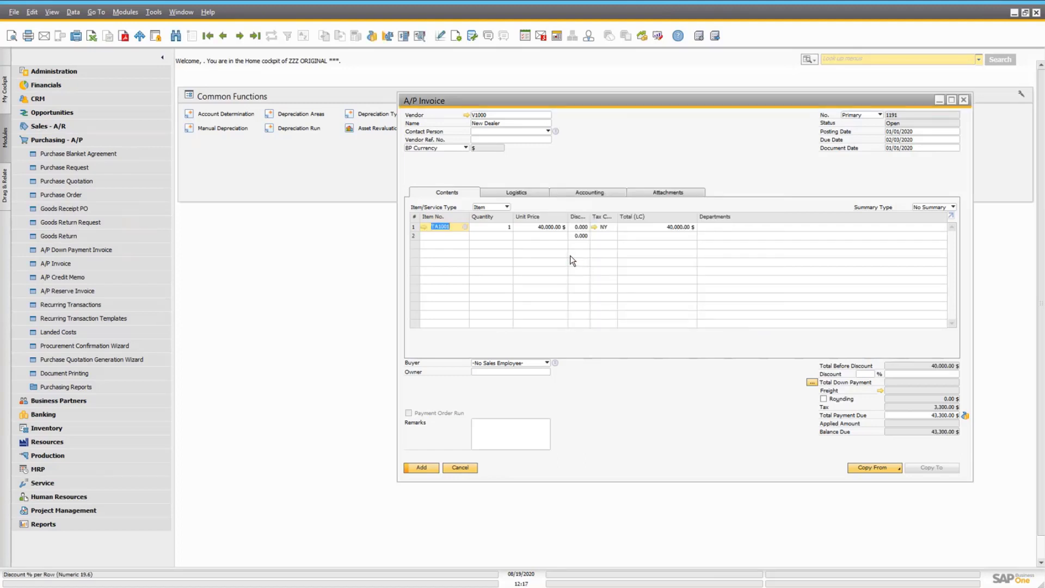
Step: Assign the DEPT distribution rule to the TA1001 line's Departments and add the A/P invoice, confirming the posting
left_click(929, 229)
left_click(942, 229)
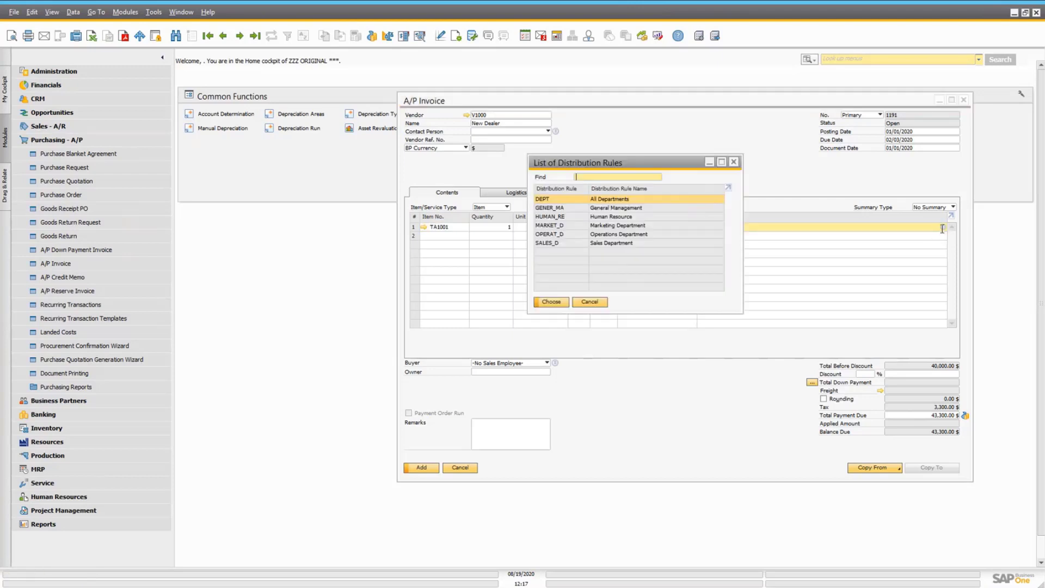
double_click(603, 199)
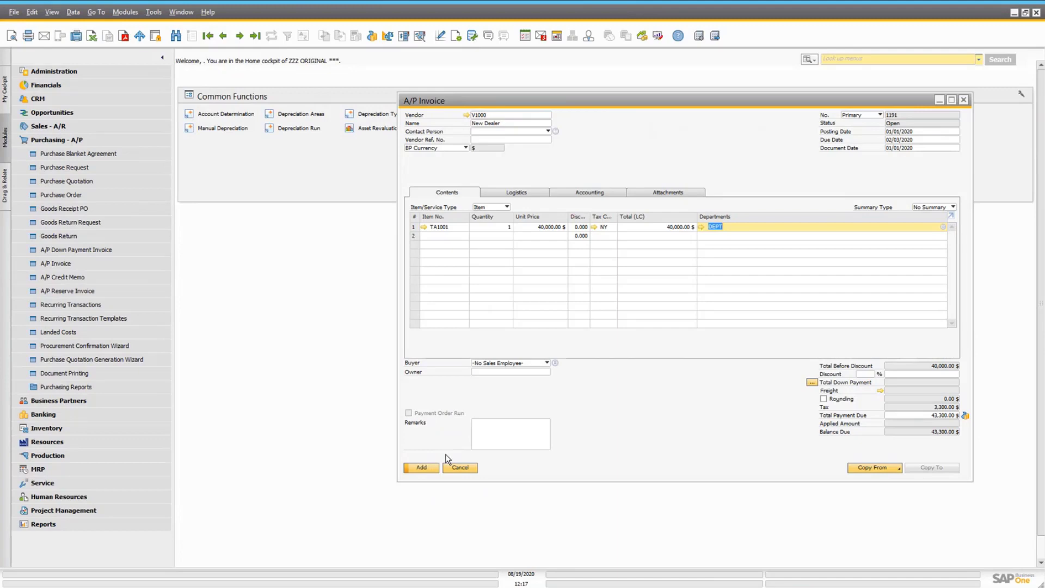
left_click(433, 470)
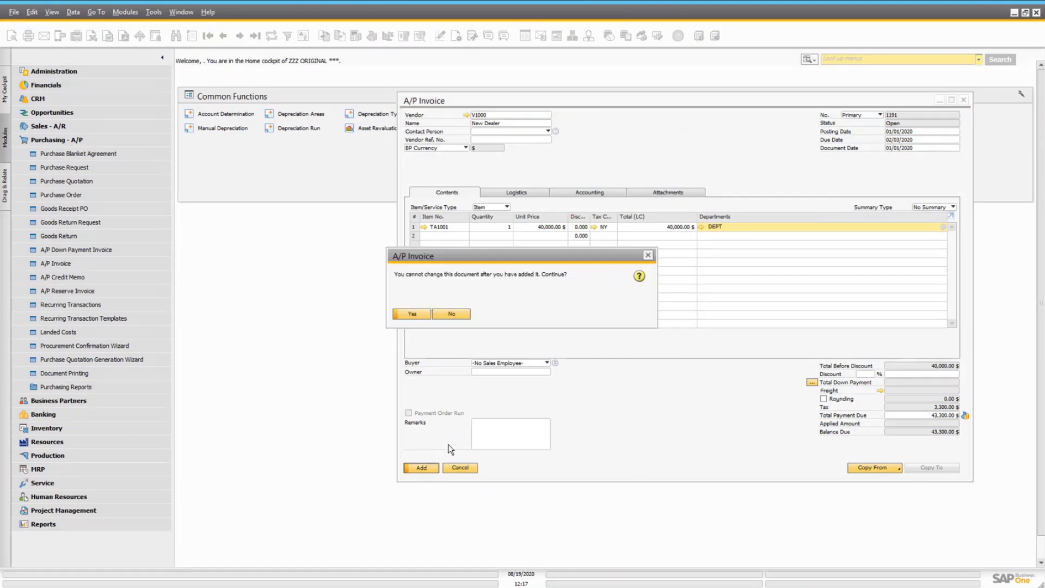
left_click(414, 314)
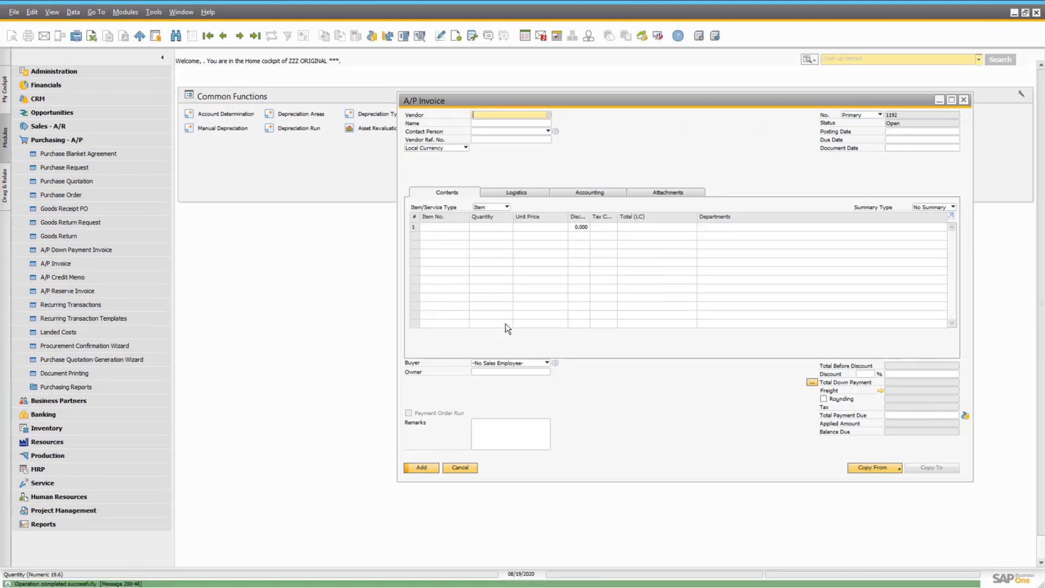
Step: From the last A/P invoice's relationship map, open the linked capitalization document and examine its GAAP journal entry
left_click(255, 36)
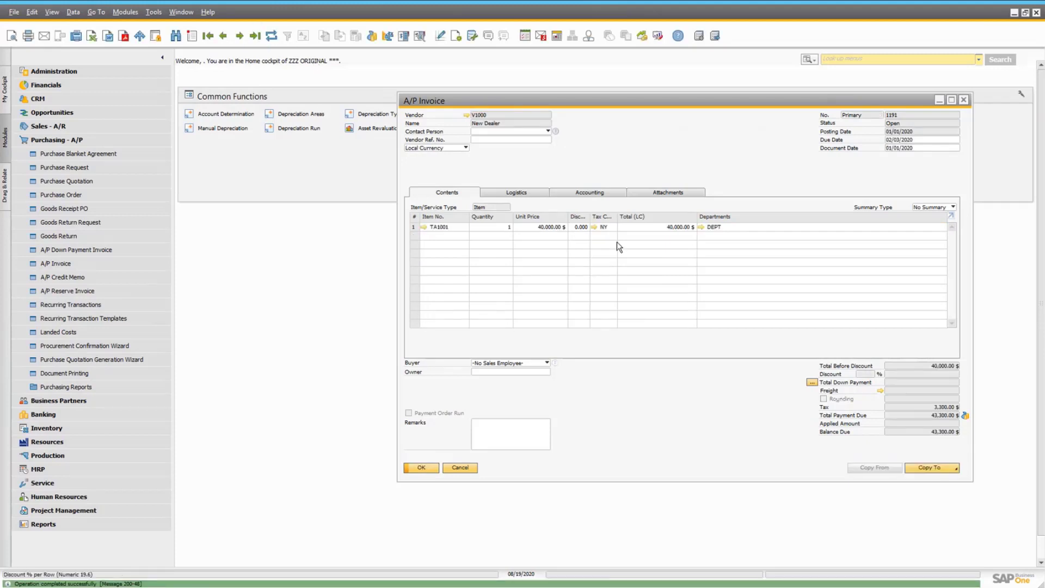
right_click(614, 187)
left_click(634, 345)
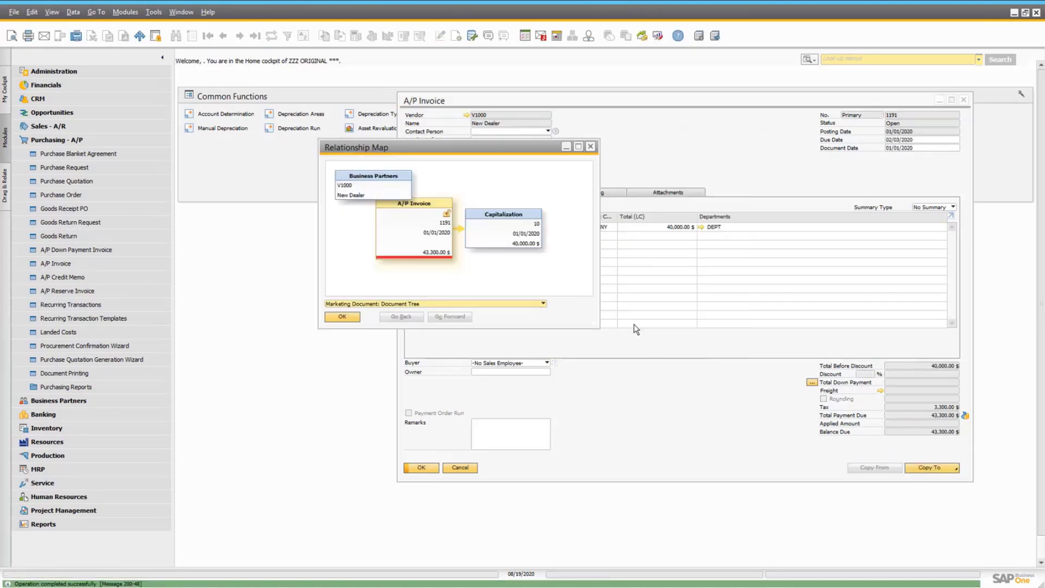
double_click(506, 239)
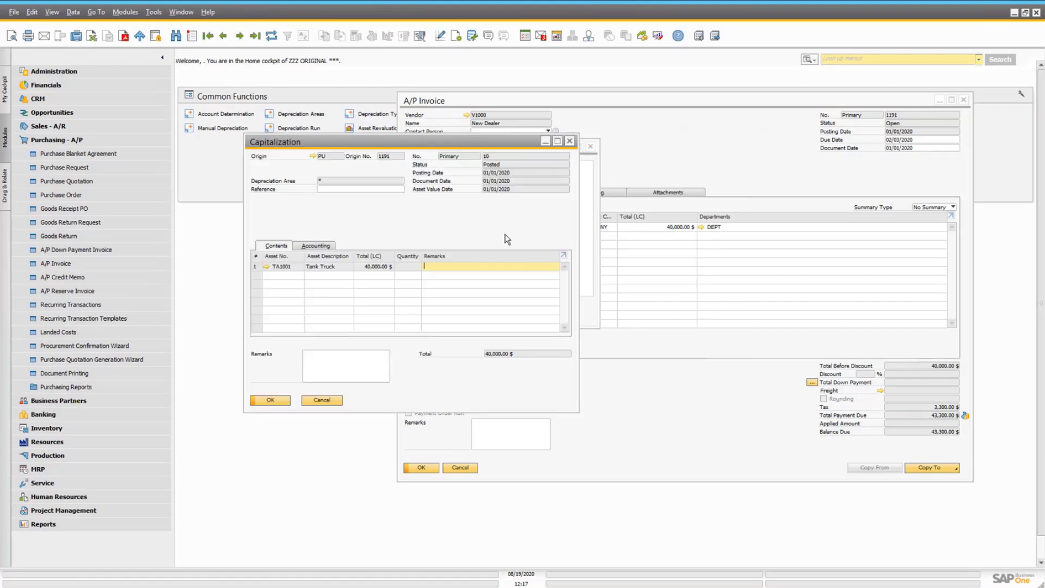
left_click(314, 246)
left_click(316, 266)
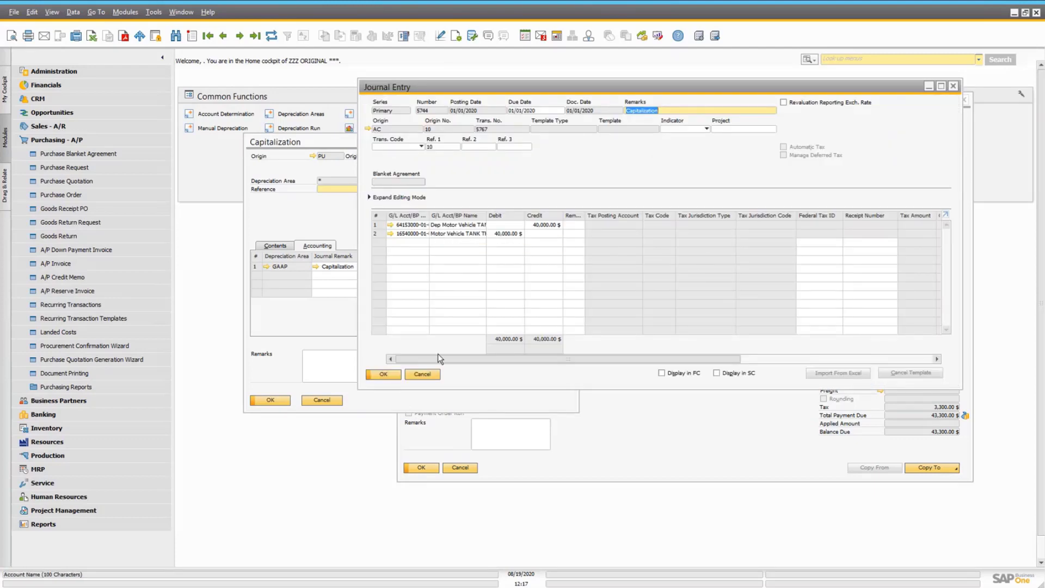
left_click(433, 375)
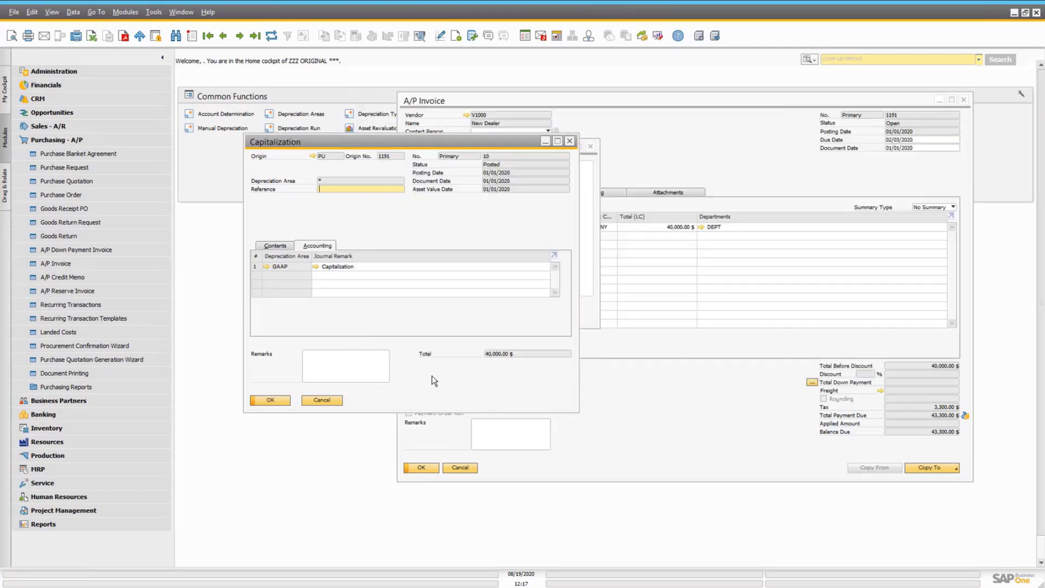
Step: Examine the fixed assets overview of TA1001 from the capitalization document, then close the asset, capitalization, relationship map and invoice
left_click(266, 248)
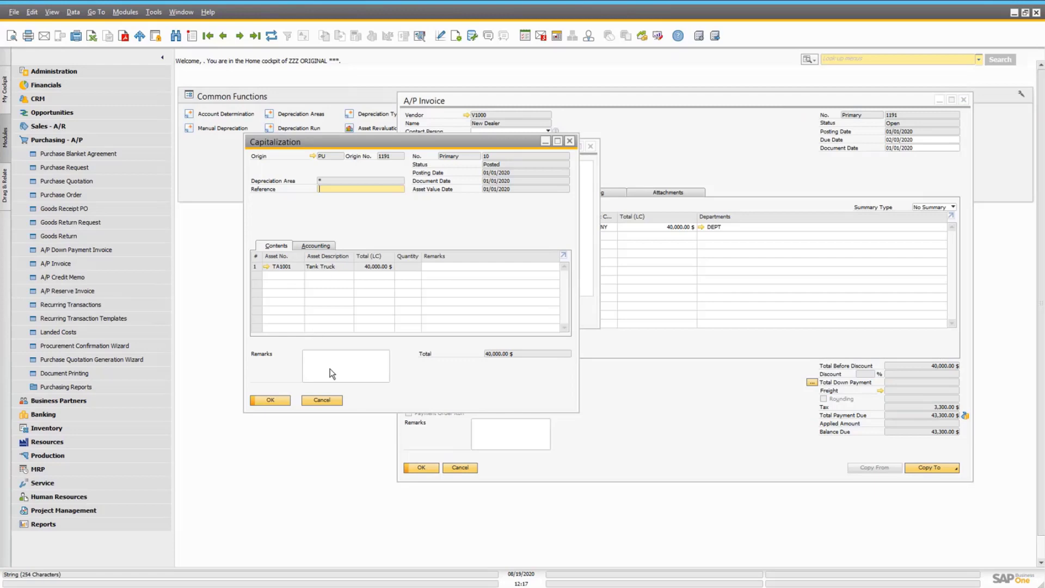
left_click(267, 266)
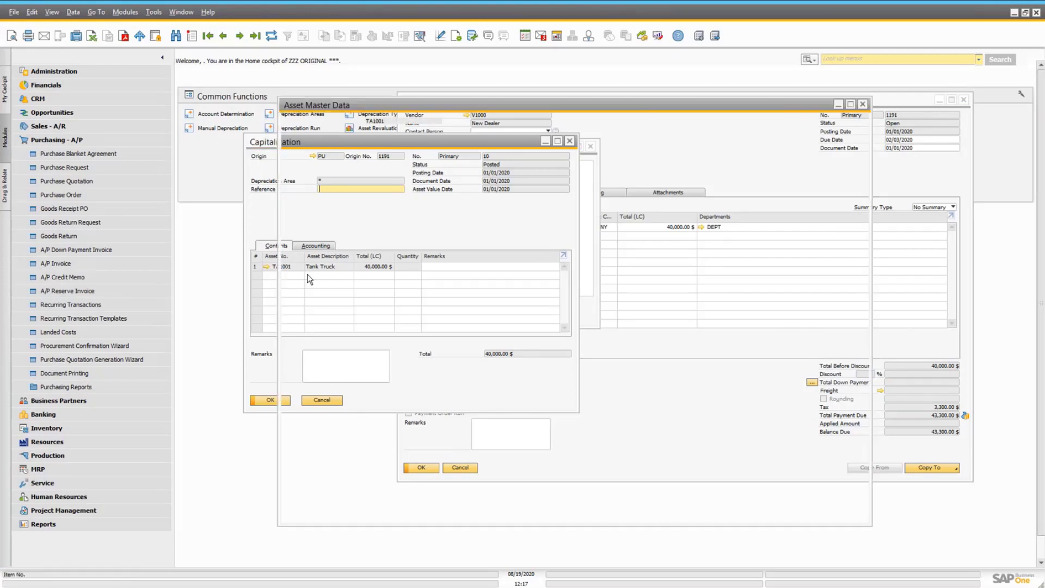
left_click(558, 191)
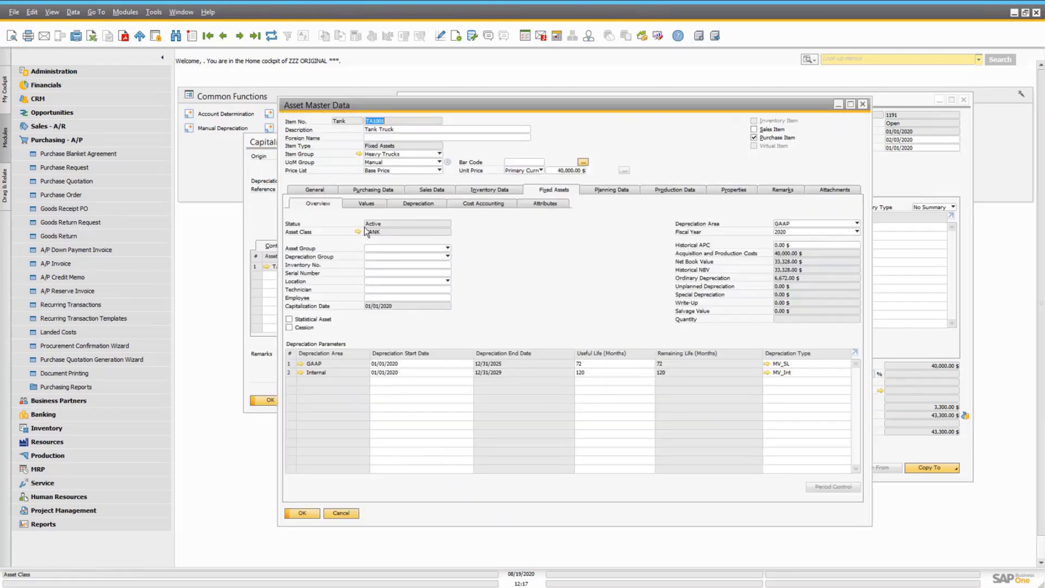
left_click(341, 513)
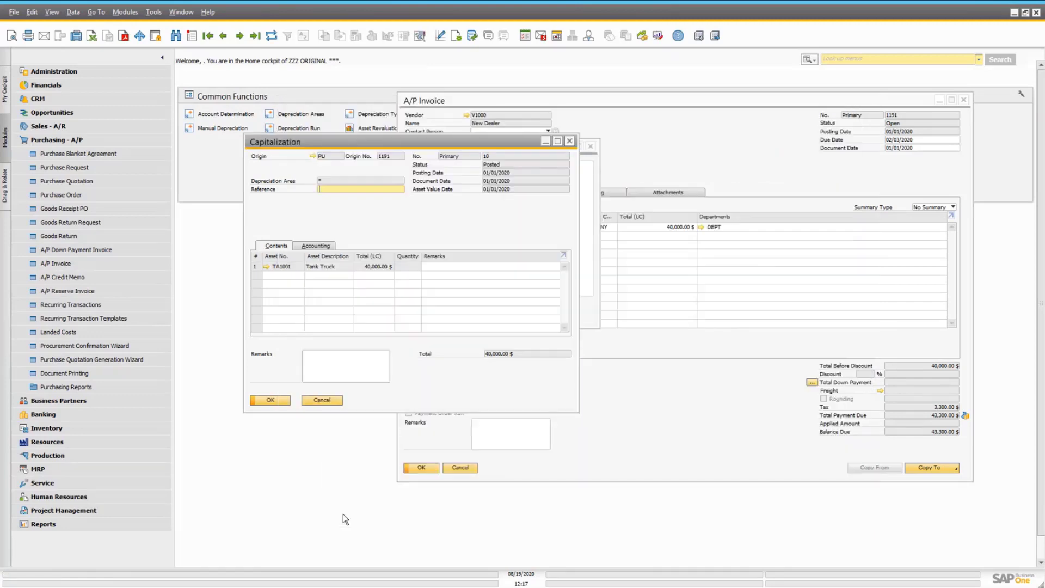
left_click(329, 400)
key("Escape")
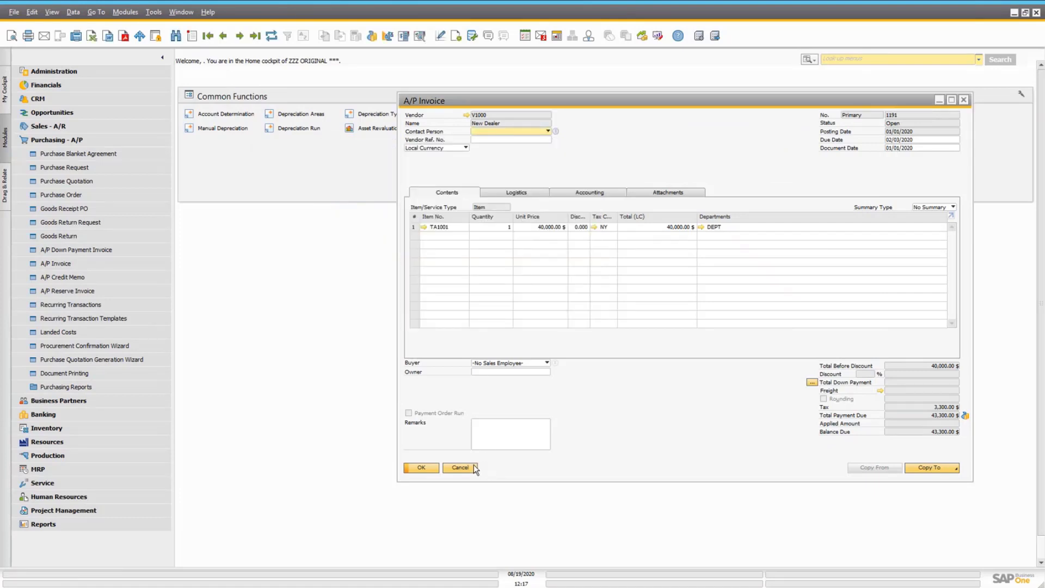
left_click(467, 468)
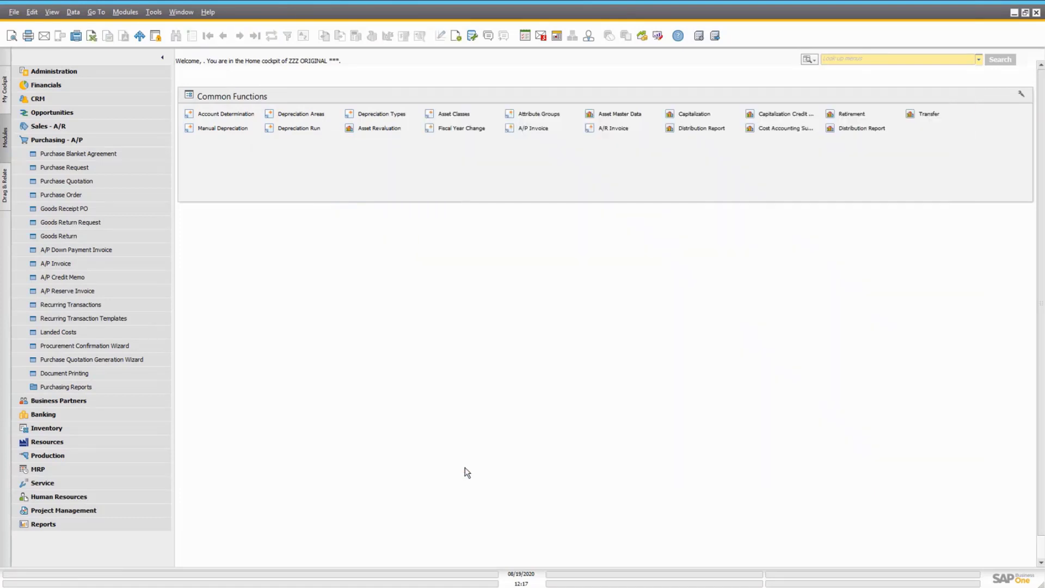
Step: Open a new fixed asset depreciation run and preview it for the GAAP area with depreciation to 08/31/2020
left_click(64, 141)
left_click(70, 86)
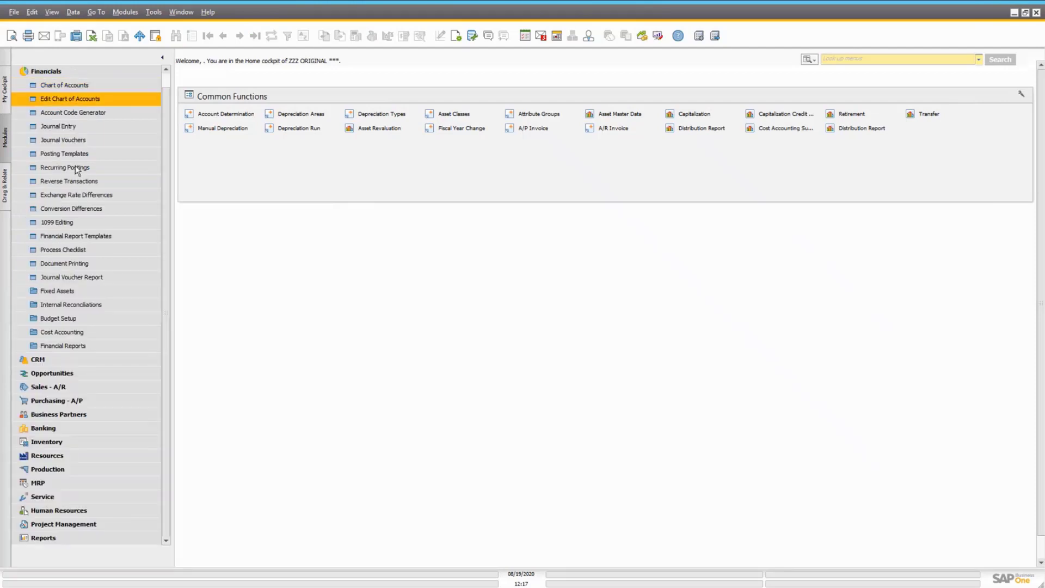
left_click(81, 290)
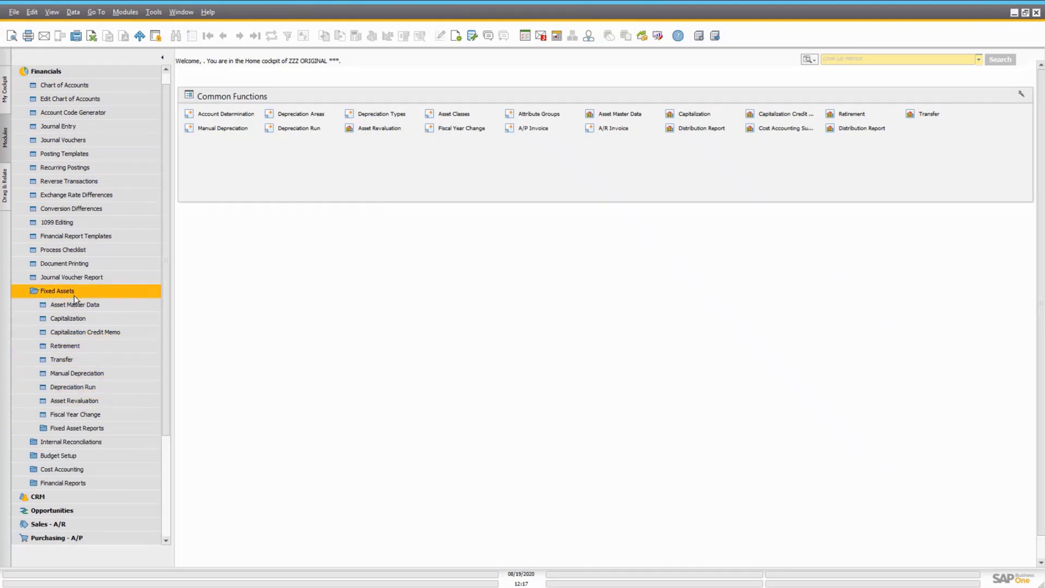
left_click(76, 385)
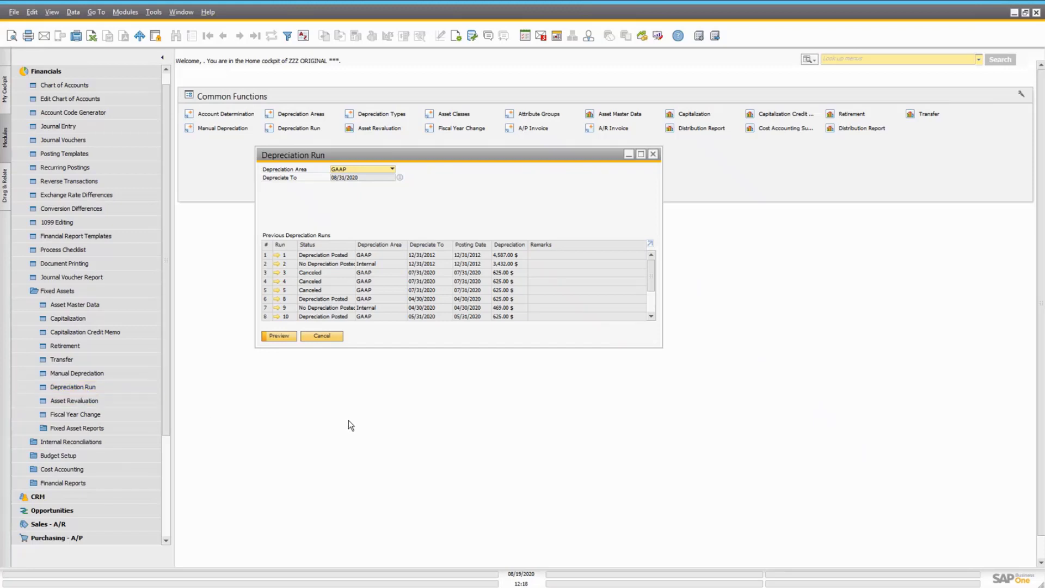
left_click(400, 177)
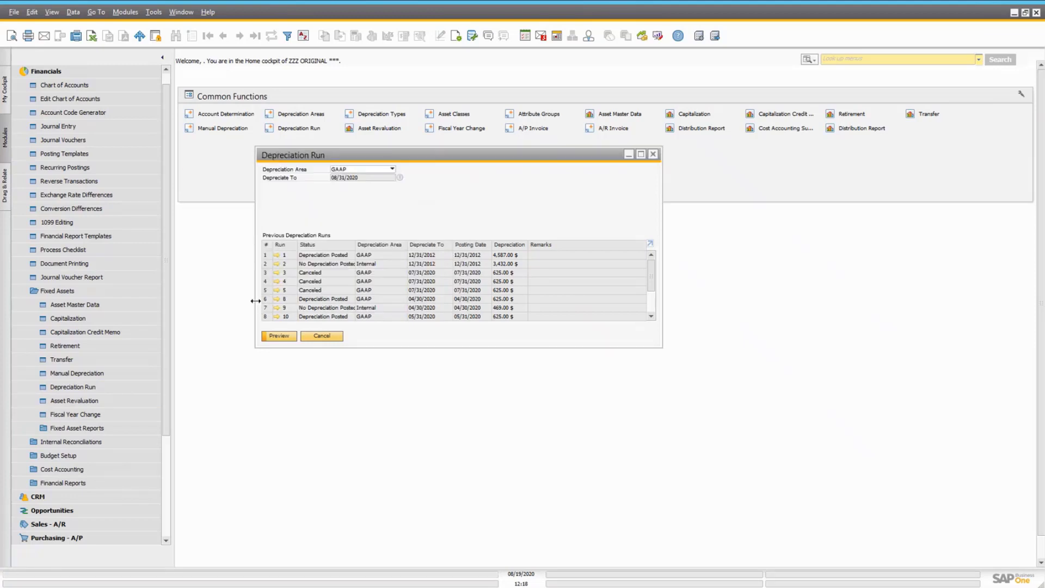
left_click(255, 301)
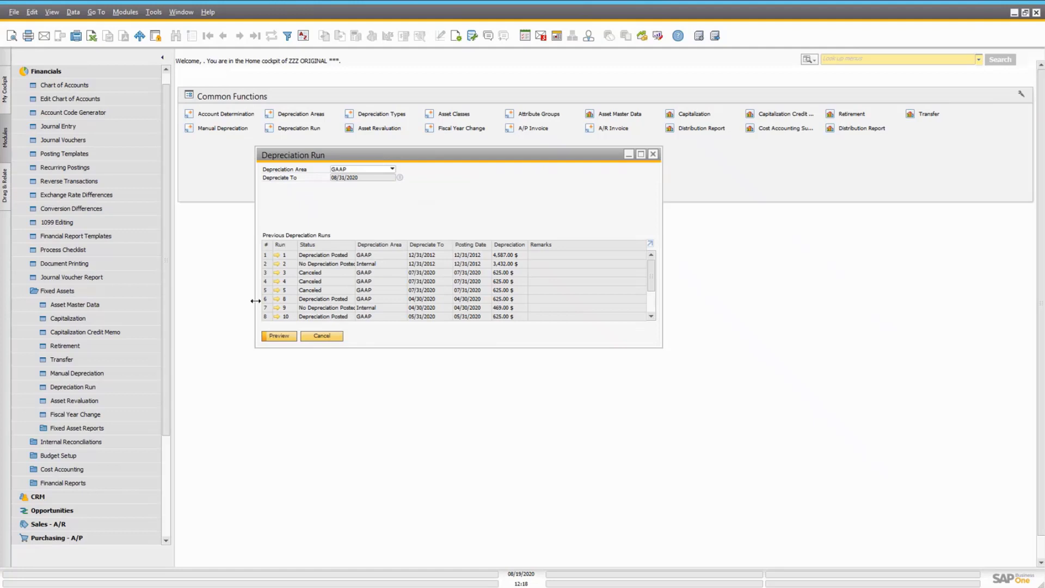
left_click(279, 335)
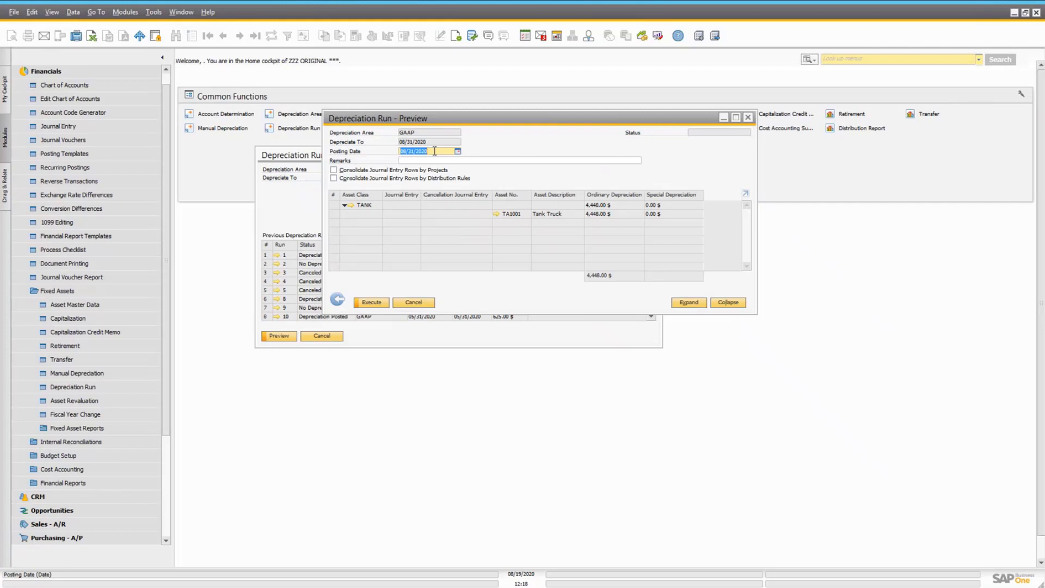
Step: Set the posting date to 08/19/2020, consolidate journal entry rows by distribution rules, and execute the depreciation run, confirming the posting
type("19")
key("Tab")
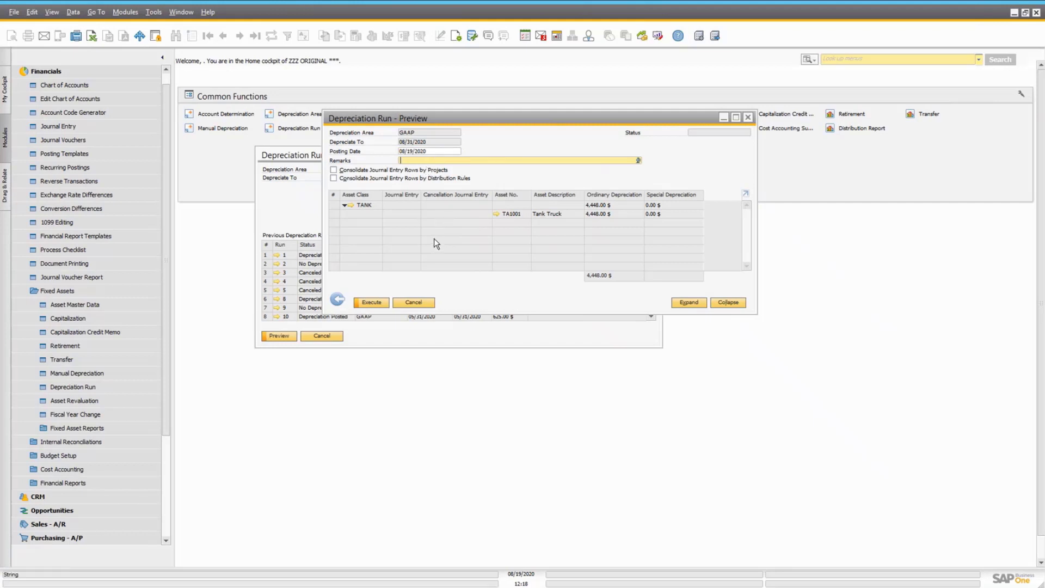
left_click(333, 178)
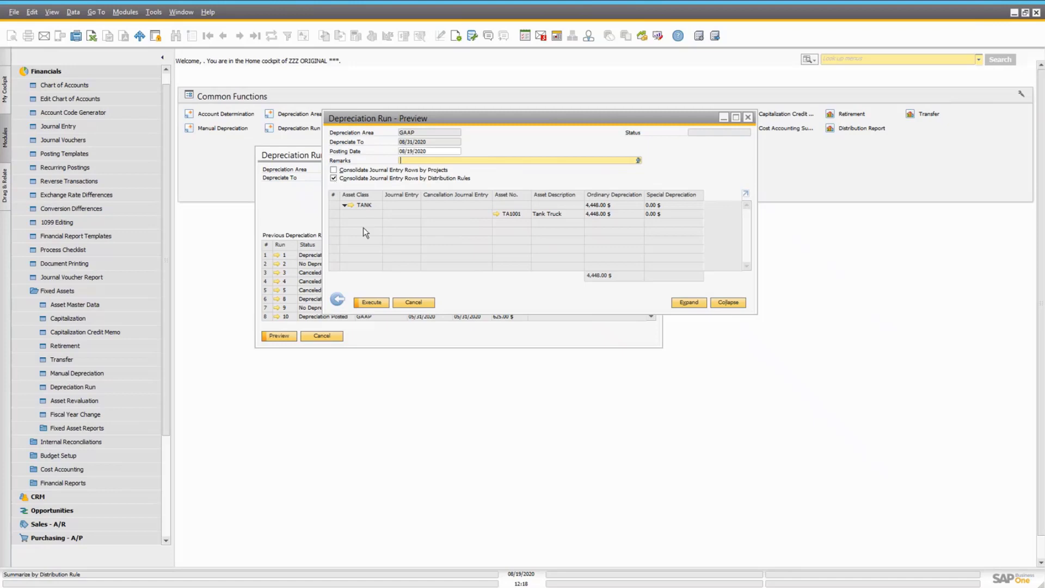
left_click(385, 302)
left_click(422, 315)
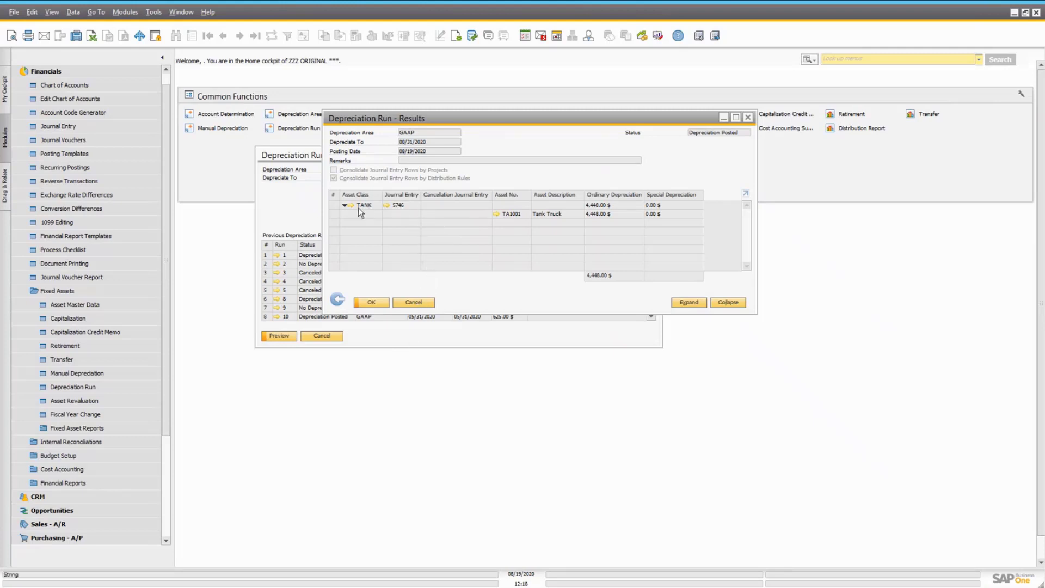
Step: Examine the journal entry posted for the TANK asset class, then close the entry and the depreciation run
left_click(387, 206)
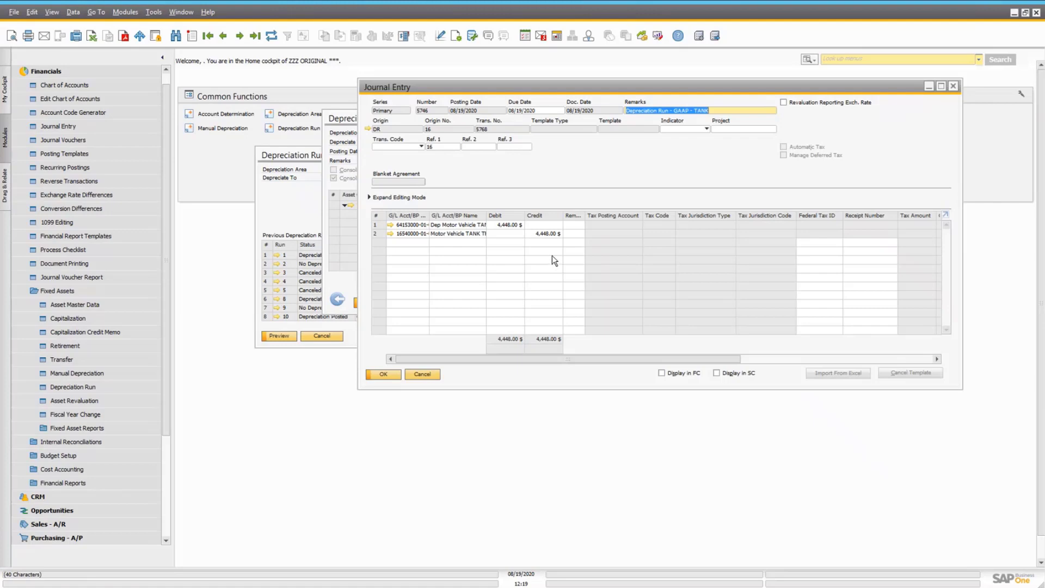
left_click(432, 372)
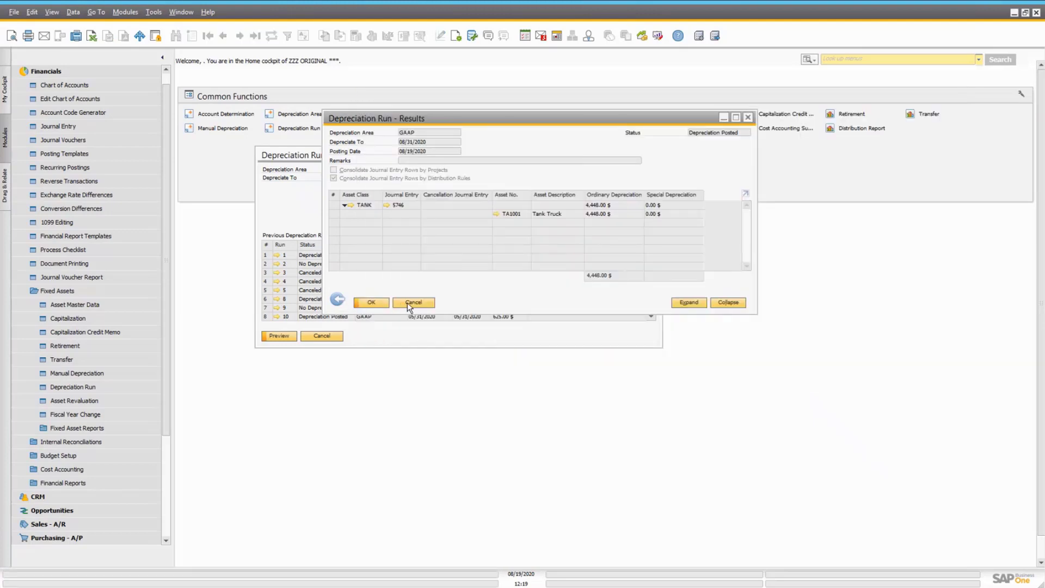
left_click(380, 305)
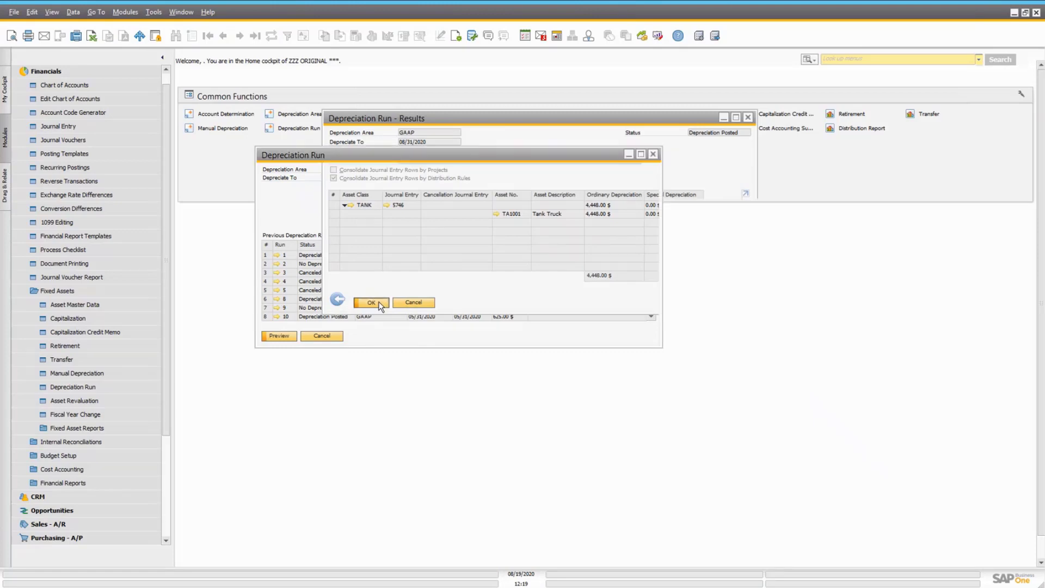
left_click(326, 340)
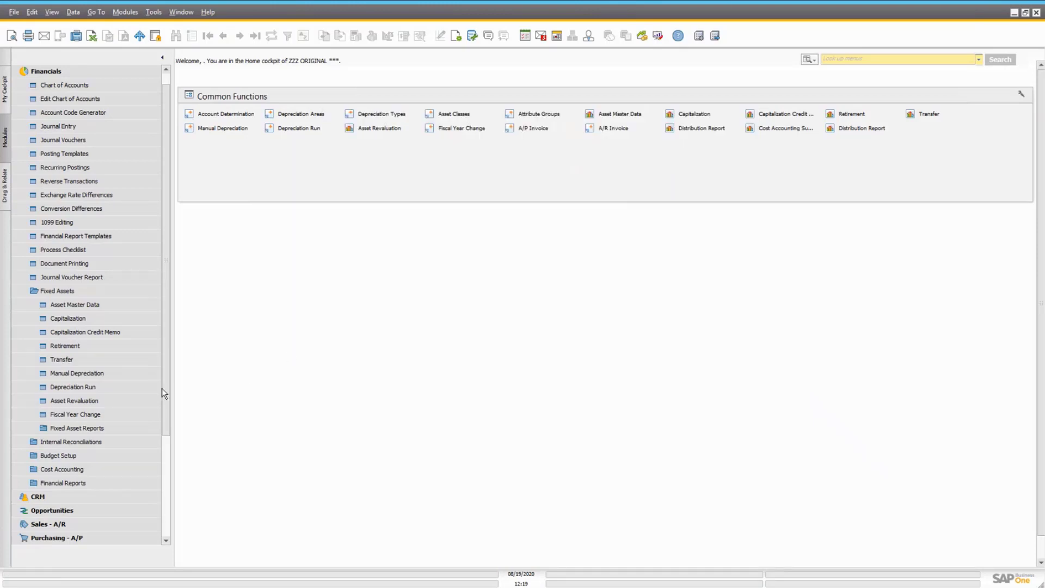
Step: Start a fixed asset transfer of type Asset Class Transfer and add the Heavy Trucks asset BO1000 as its first line
left_click(51, 359)
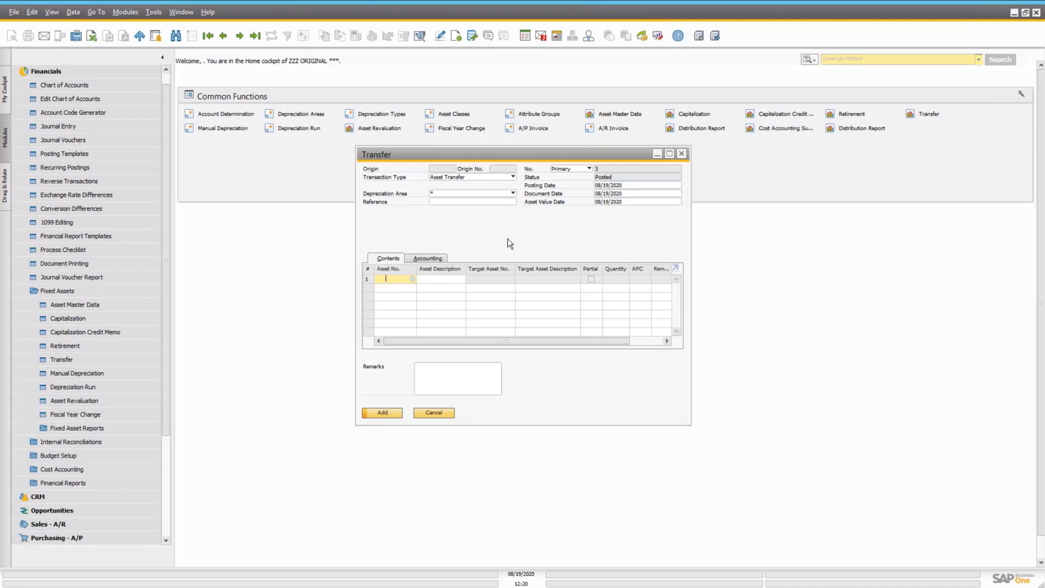
left_click(514, 181)
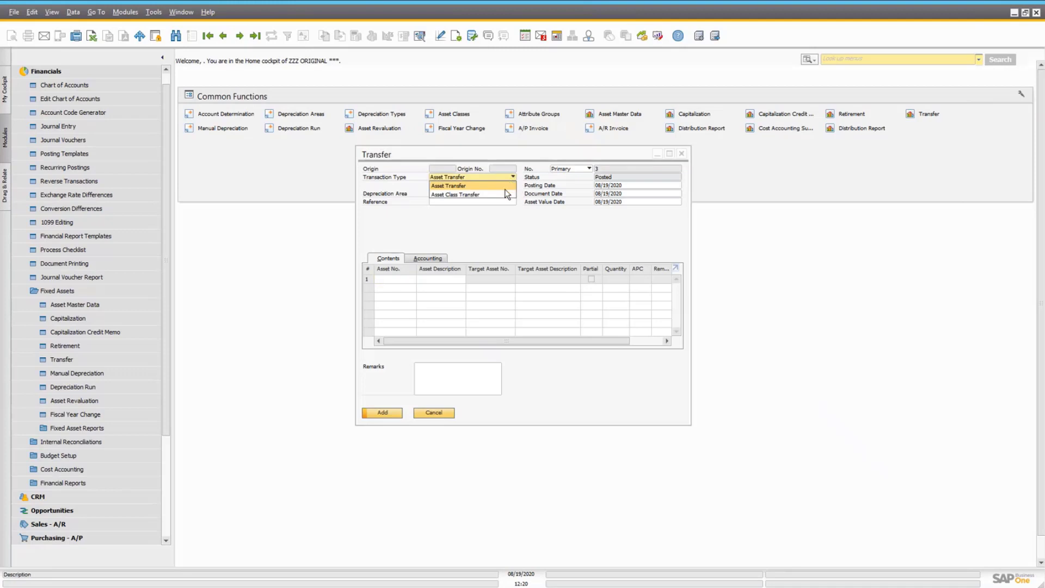
left_click(503, 194)
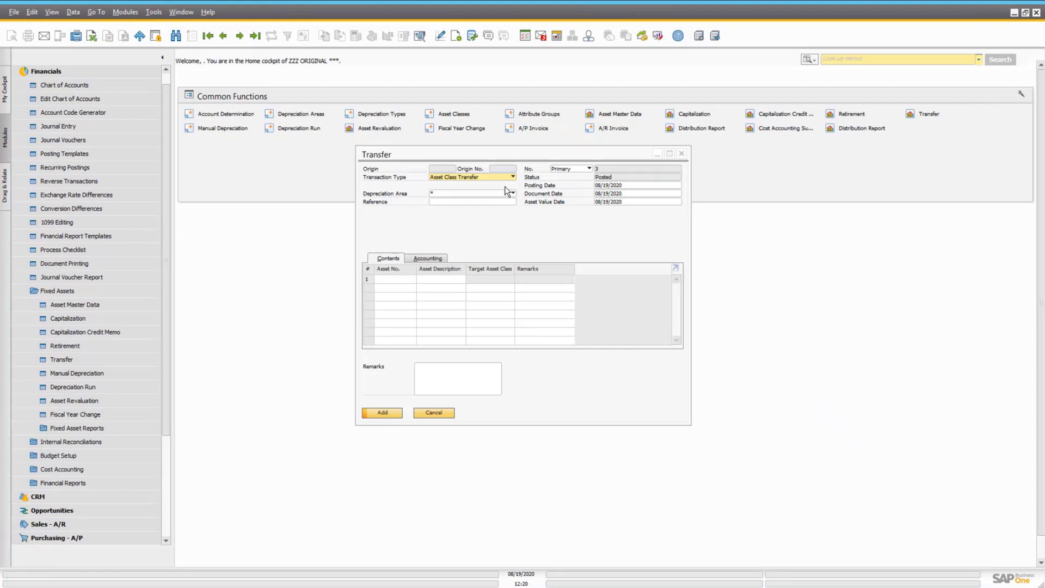
left_click(410, 279)
left_click(412, 279)
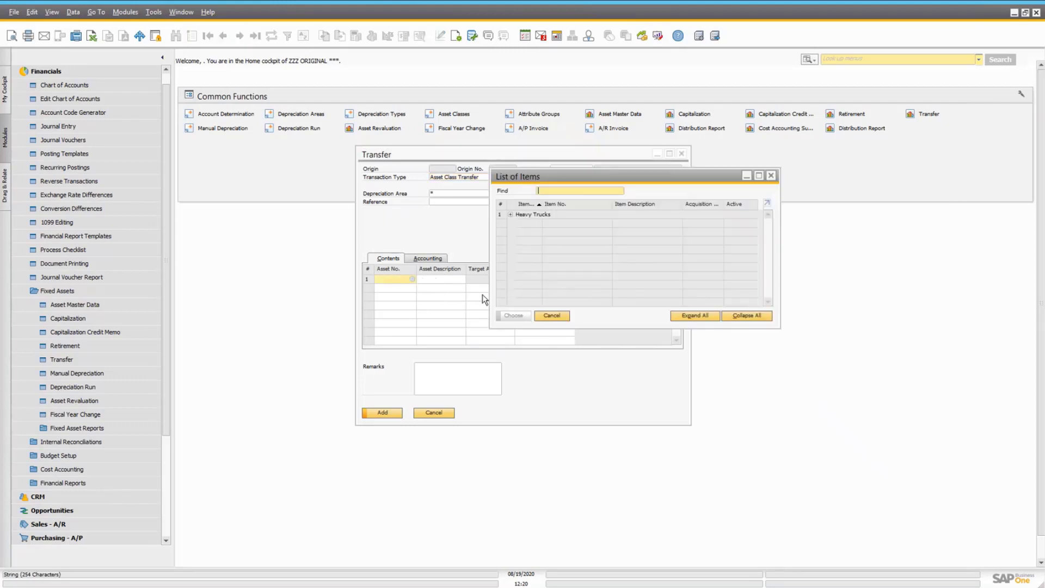
left_click(510, 215)
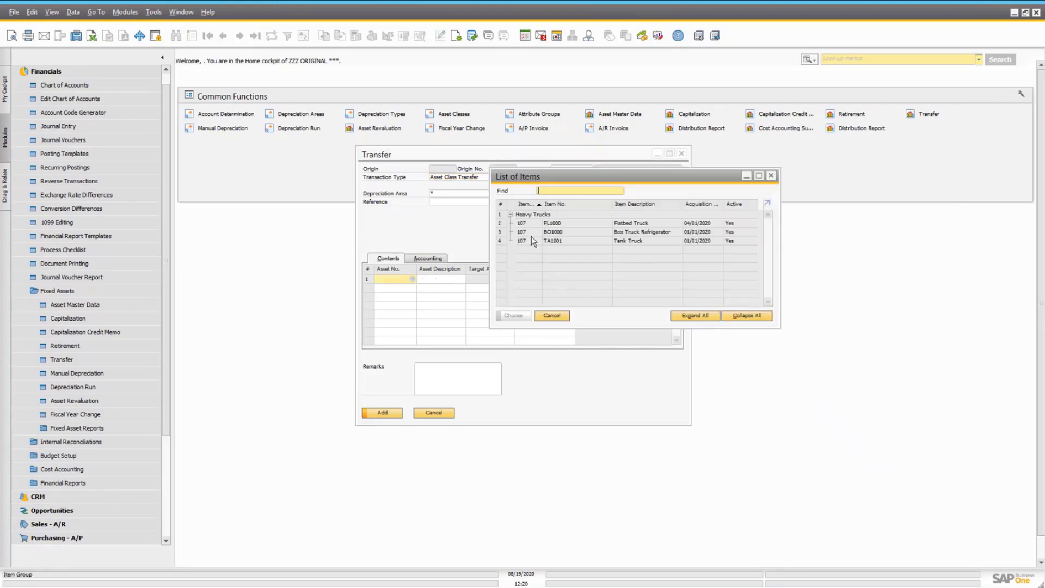
double_click(560, 232)
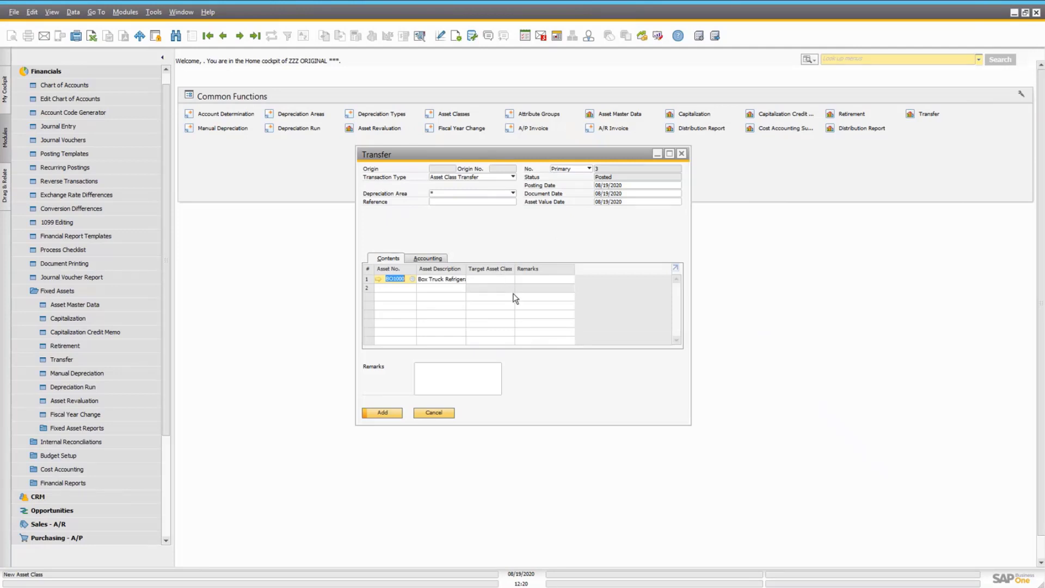
Step: Set the target asset class of the BO1000 transfer line to REFRIGERATOR
left_click(510, 279)
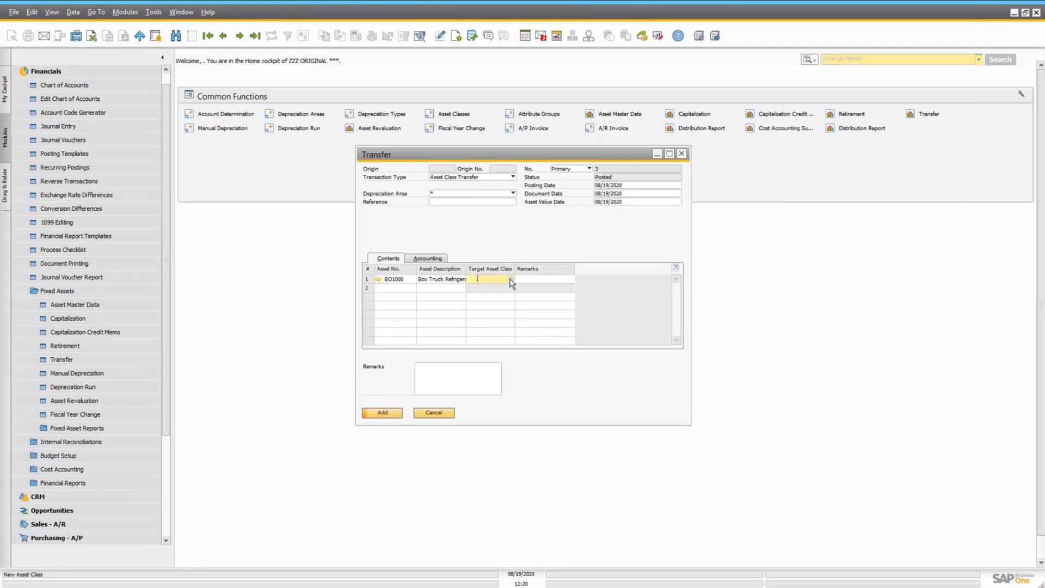
left_click(510, 279)
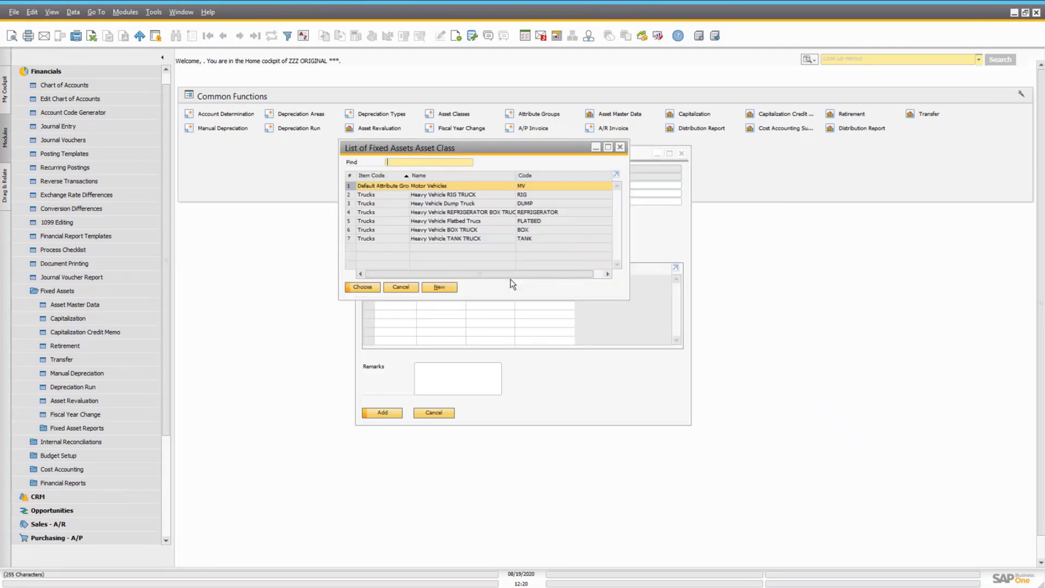
double_click(490, 211)
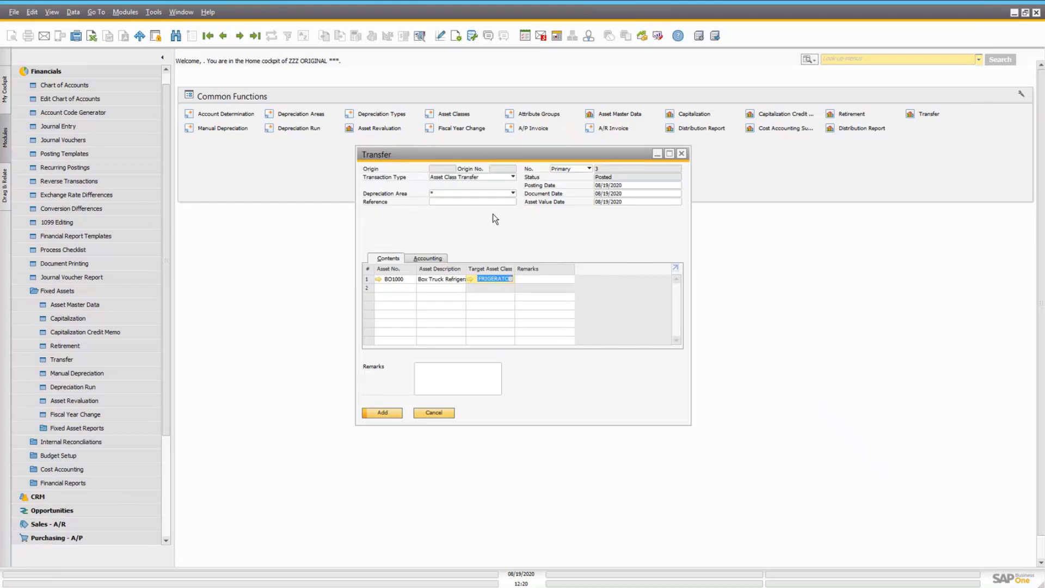
Step: In the fixed assets overview of BO1000, change the depreciation type to MV_TRANSFER for both the GAAP and Internal areas
left_click(378, 279)
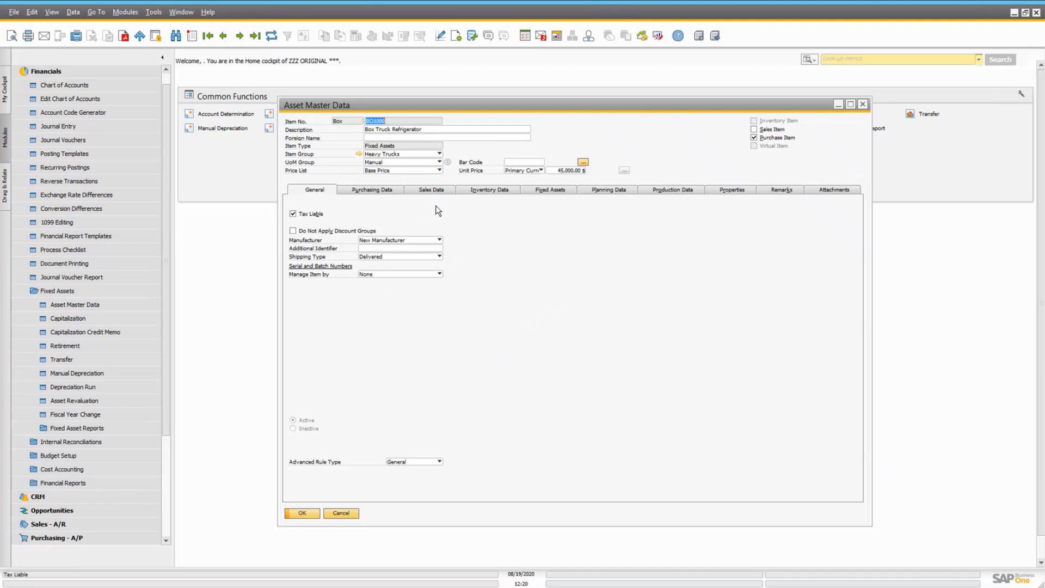
left_click(550, 190)
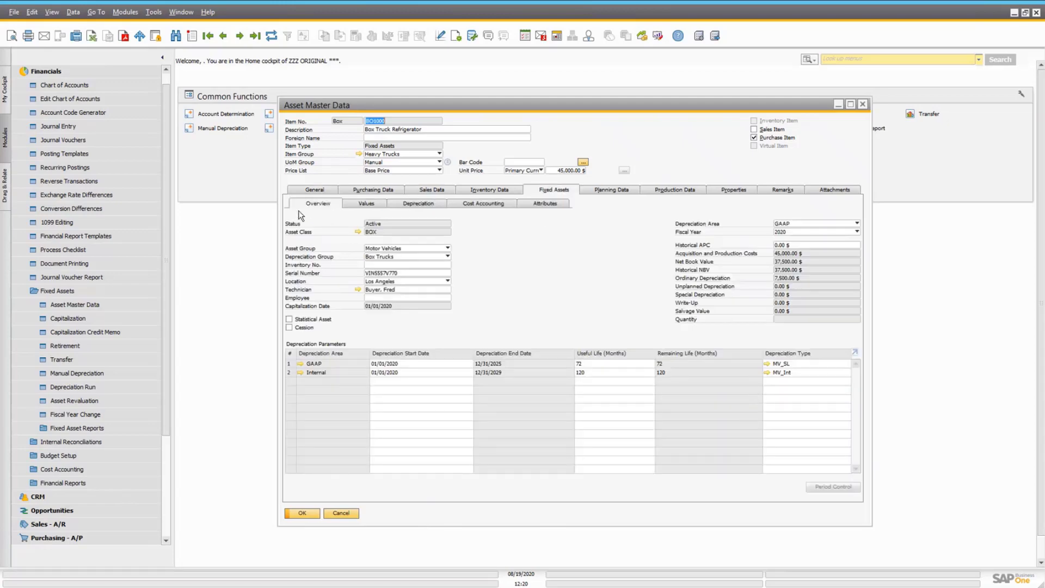
left_click(806, 364)
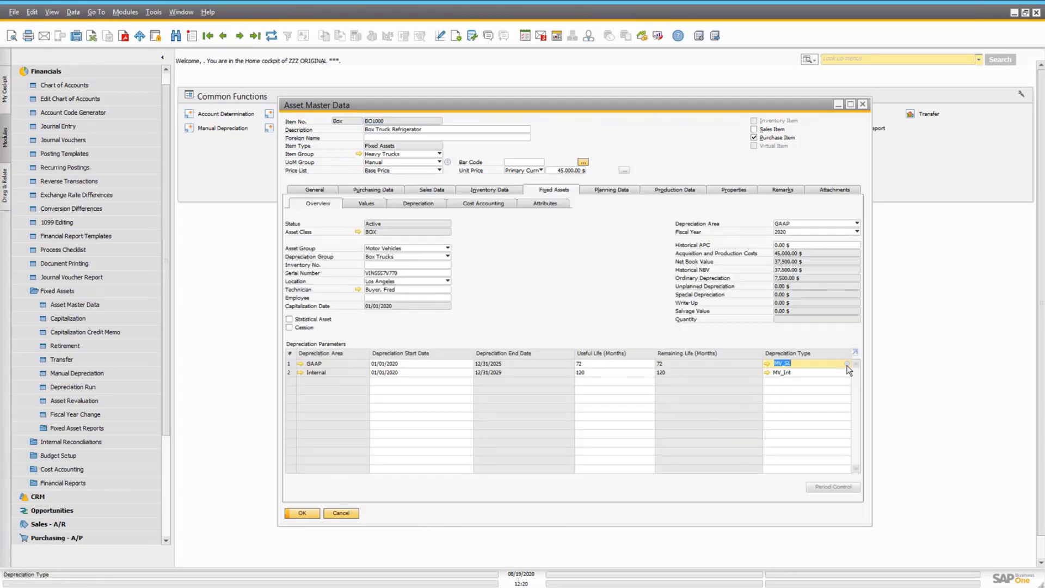
left_click(847, 364)
double_click(587, 282)
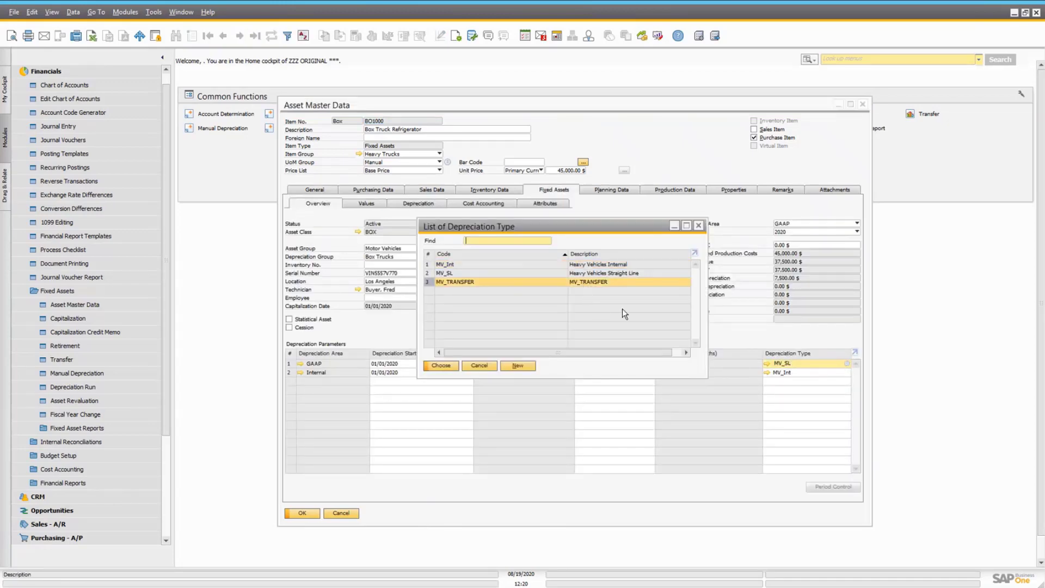
left_click(848, 374)
left_click(848, 373)
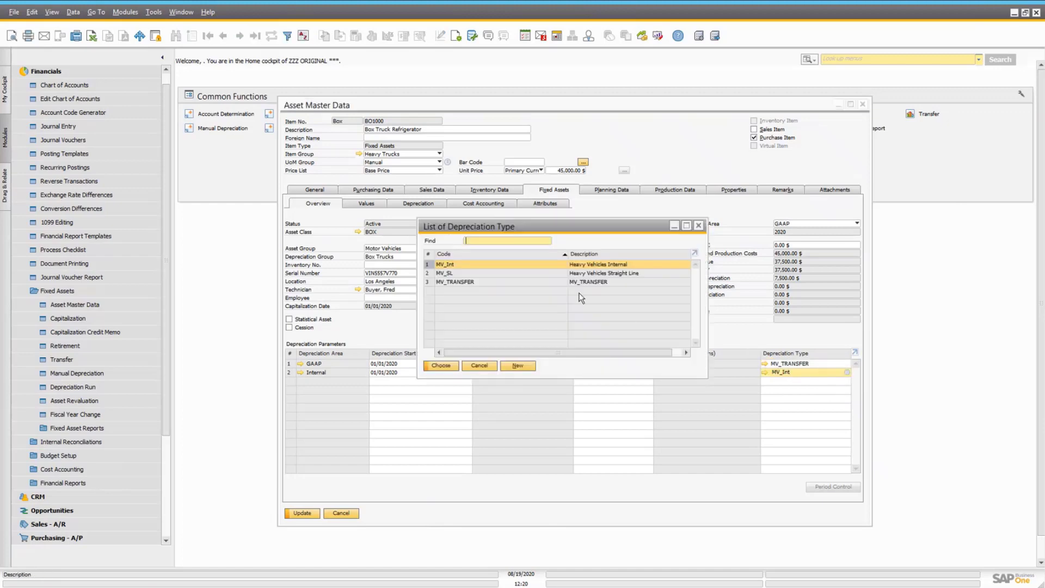
left_click(589, 282)
double_click(589, 281)
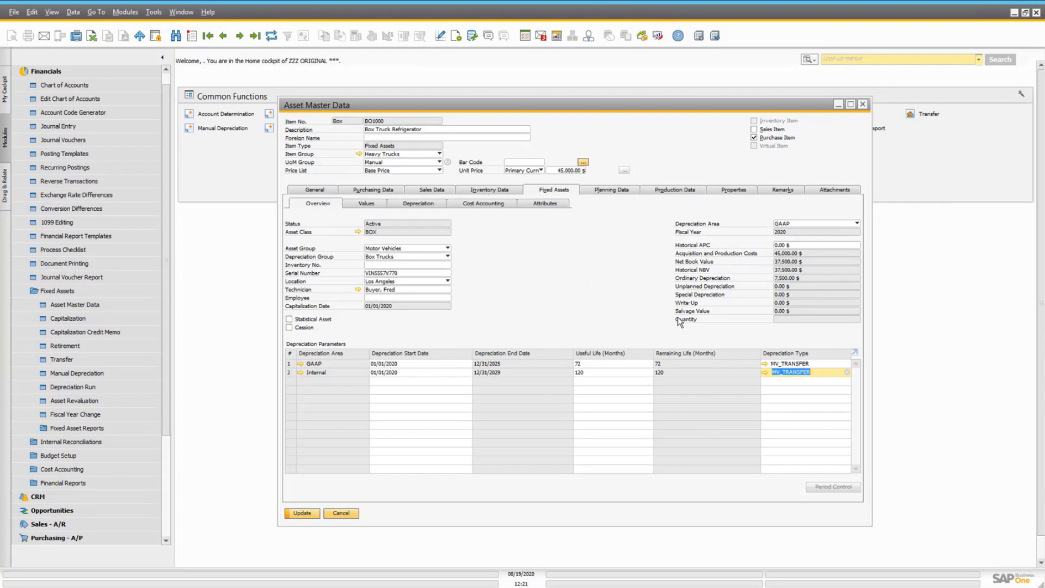
Step: Review the MV_TRANSFER depreciation type's setup, then update the BO1000 asset master, accepting the depreciation recalculation, and close it
left_click(764, 372)
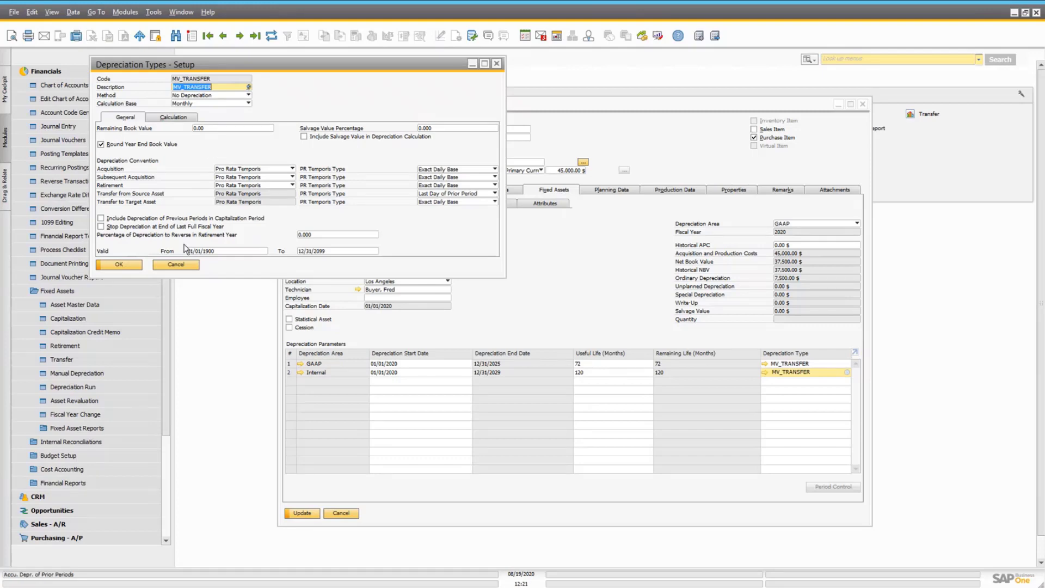
left_click(175, 264)
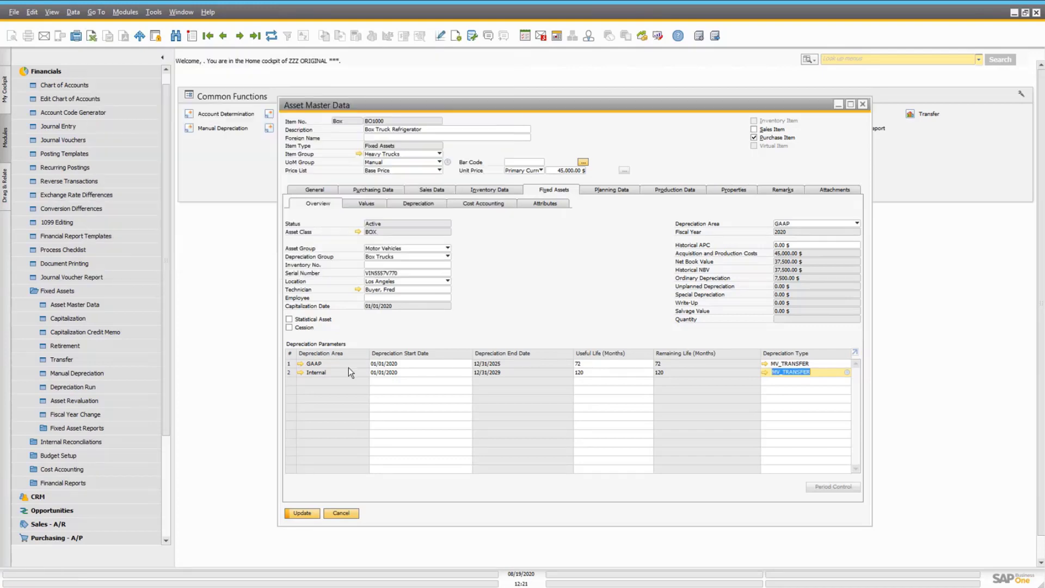
left_click(307, 515)
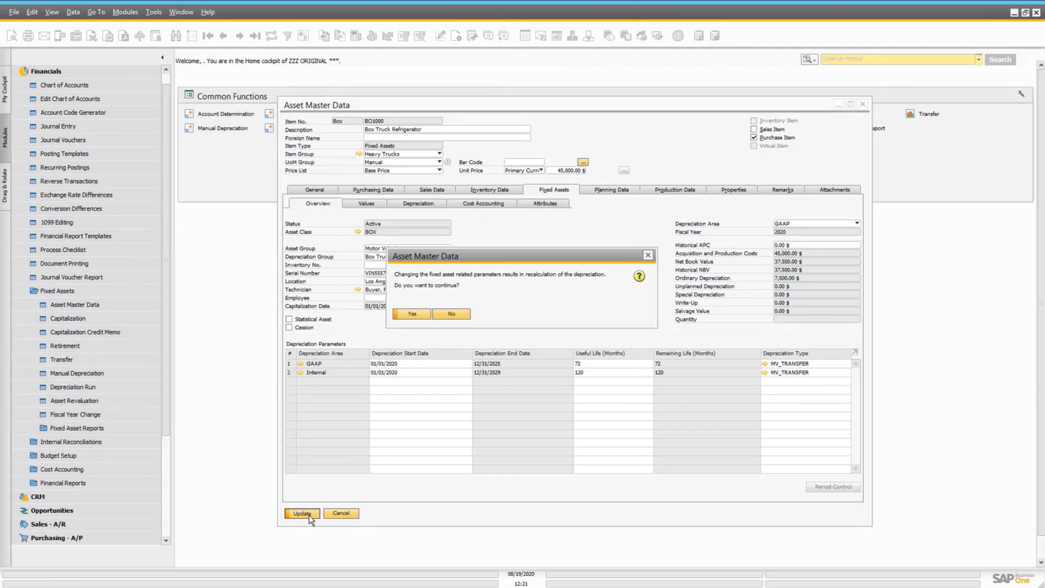
left_click(417, 313)
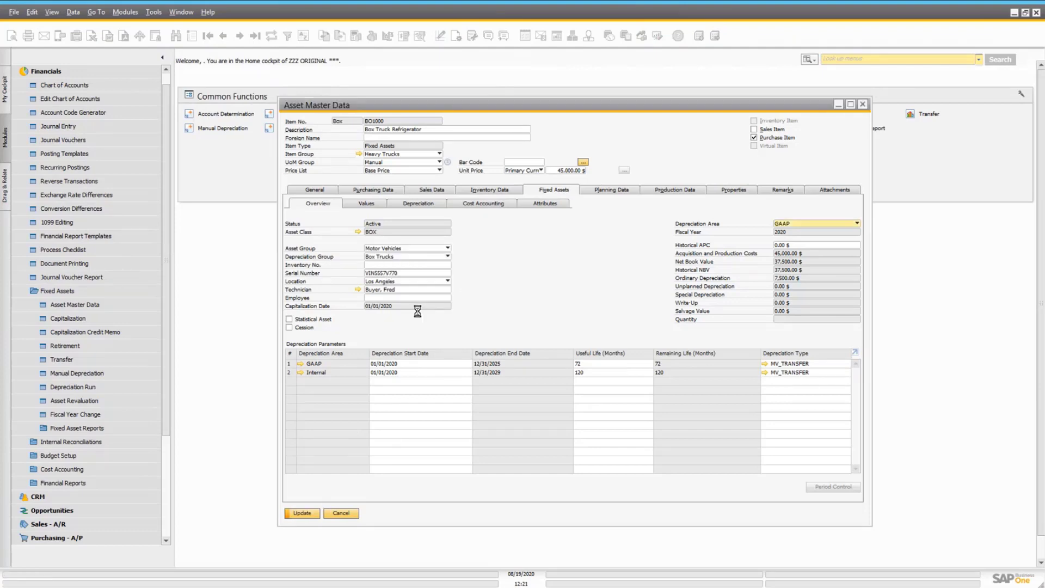
left_click(304, 514)
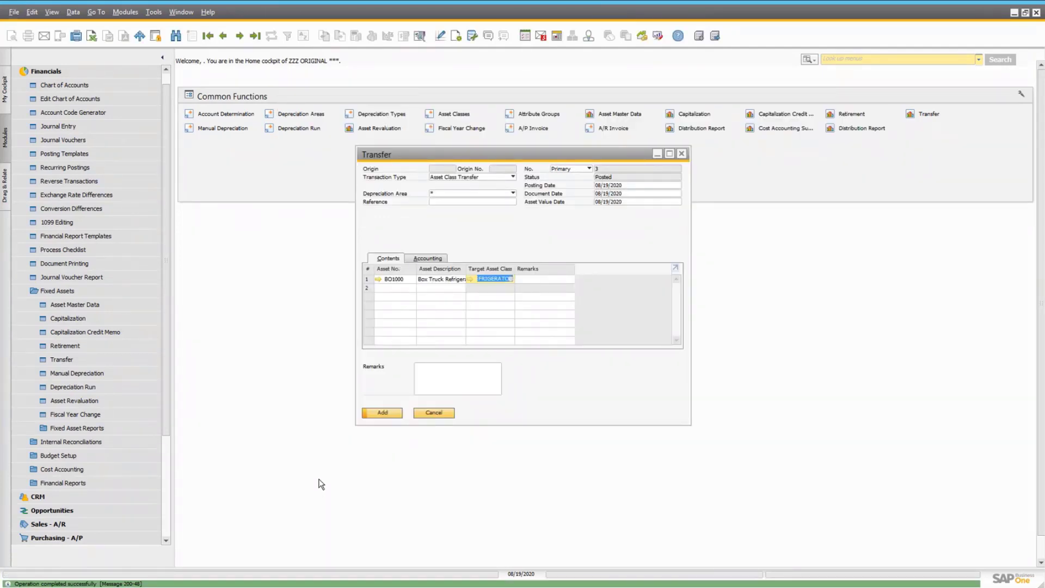
Step: Add the asset class transfer, confirming the posting, and display the last transfer record
left_click(387, 416)
left_click(415, 313)
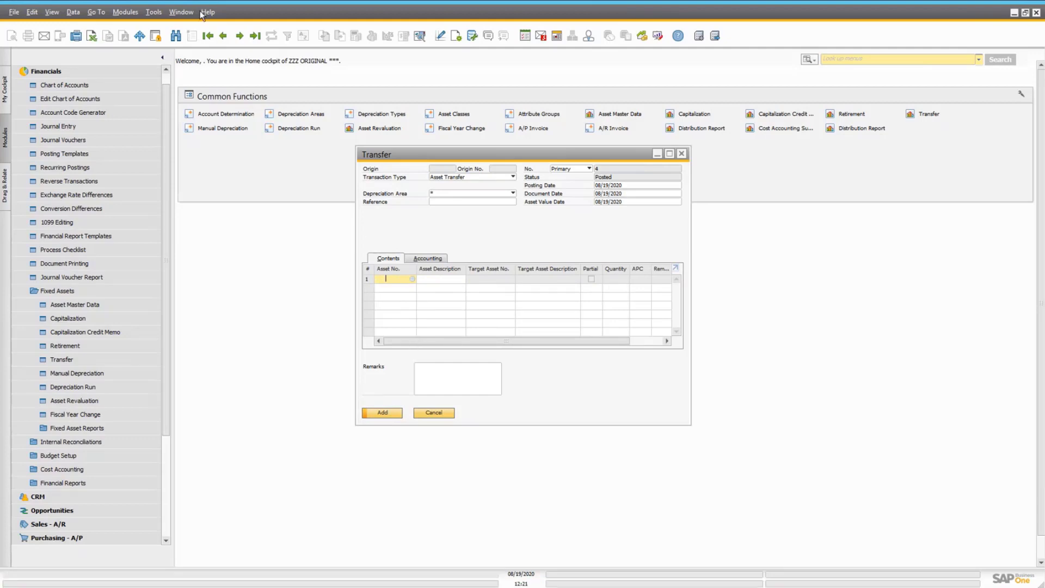
left_click(258, 41)
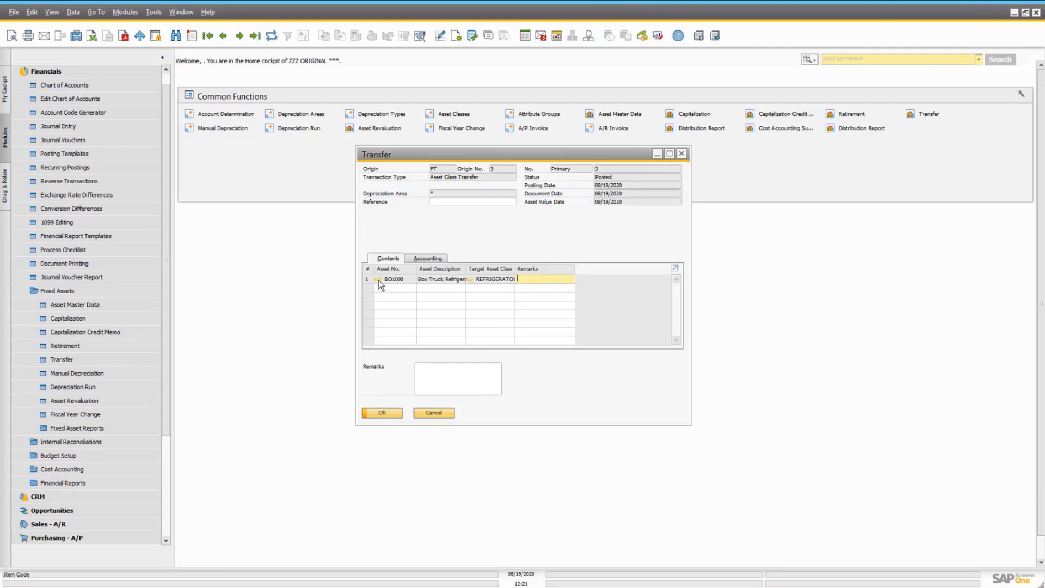
Step: From the transfer line, open the BO1000 asset master, reselect depreciation types MV_SL for GAAP and MV_Int for Internal, update it, and close it
left_click(379, 279)
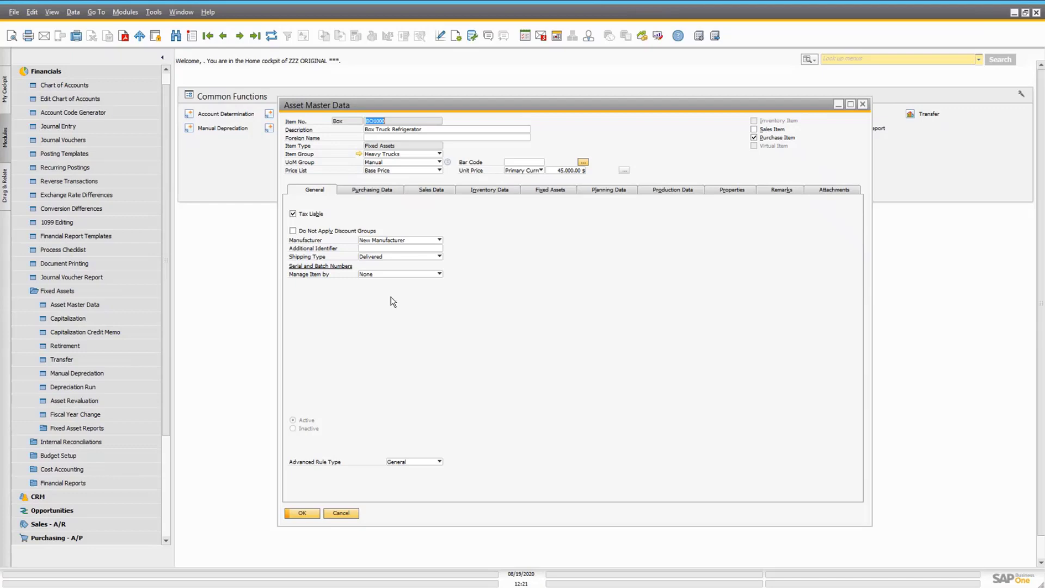
left_click(538, 192)
left_click(847, 366)
left_click(847, 364)
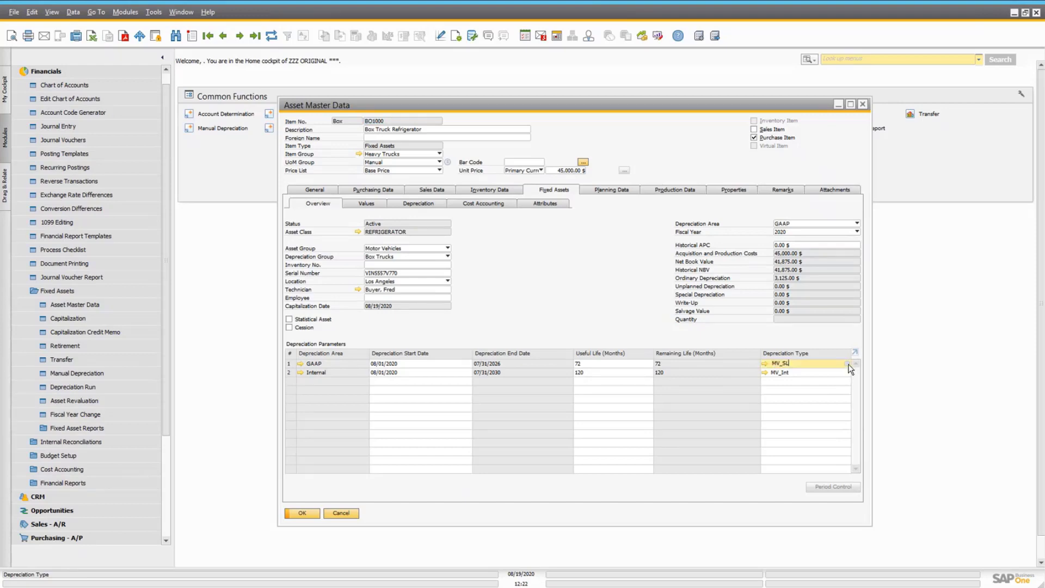
double_click(610, 273)
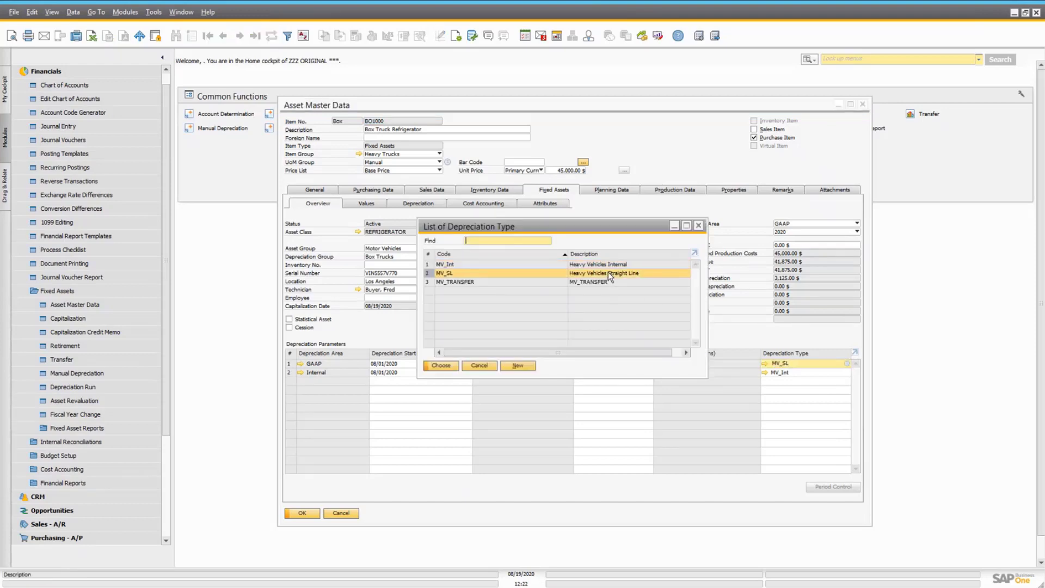
left_click(846, 372)
left_click(847, 373)
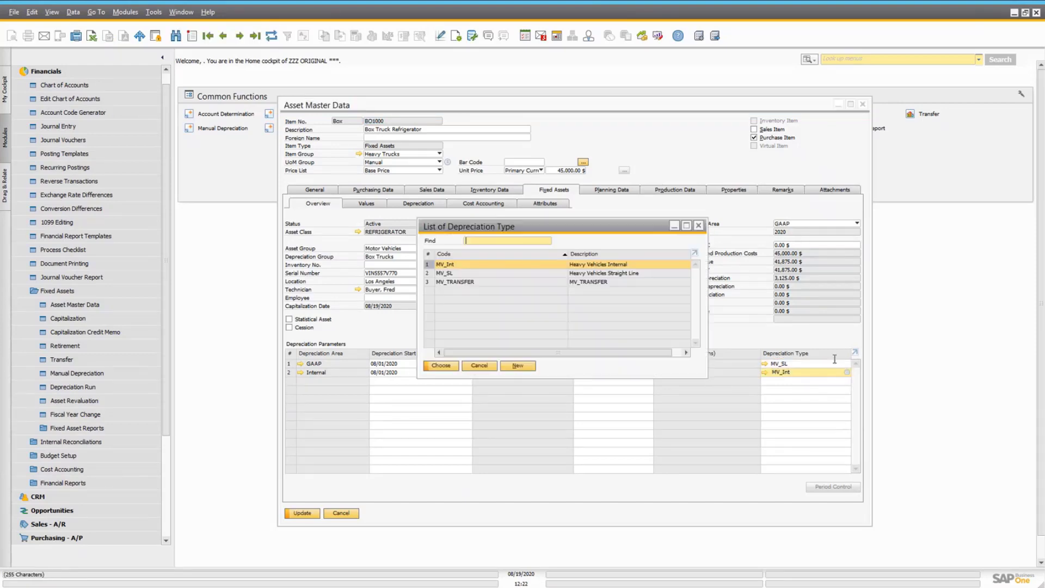
double_click(603, 265)
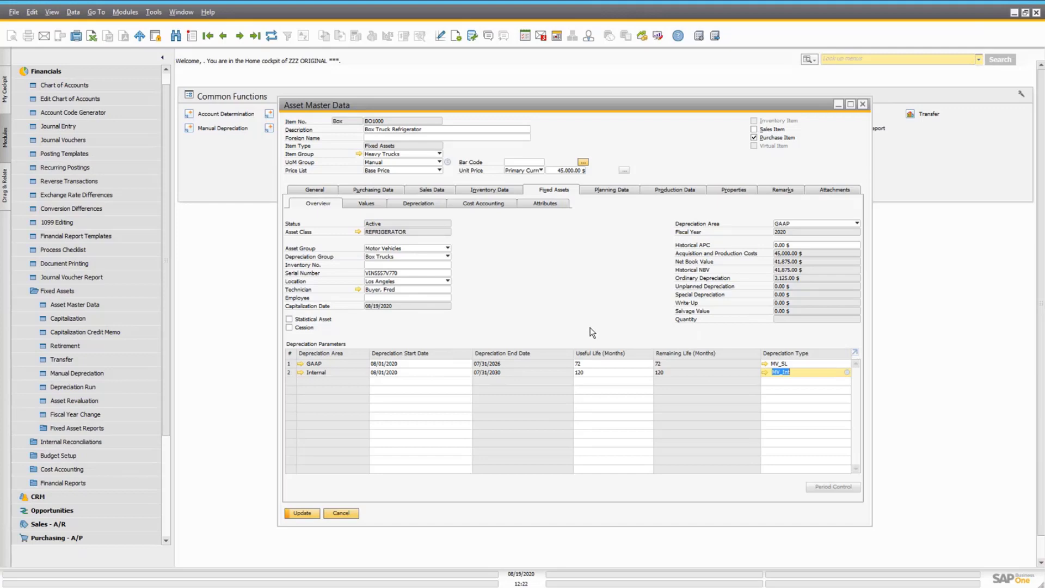
left_click(302, 513)
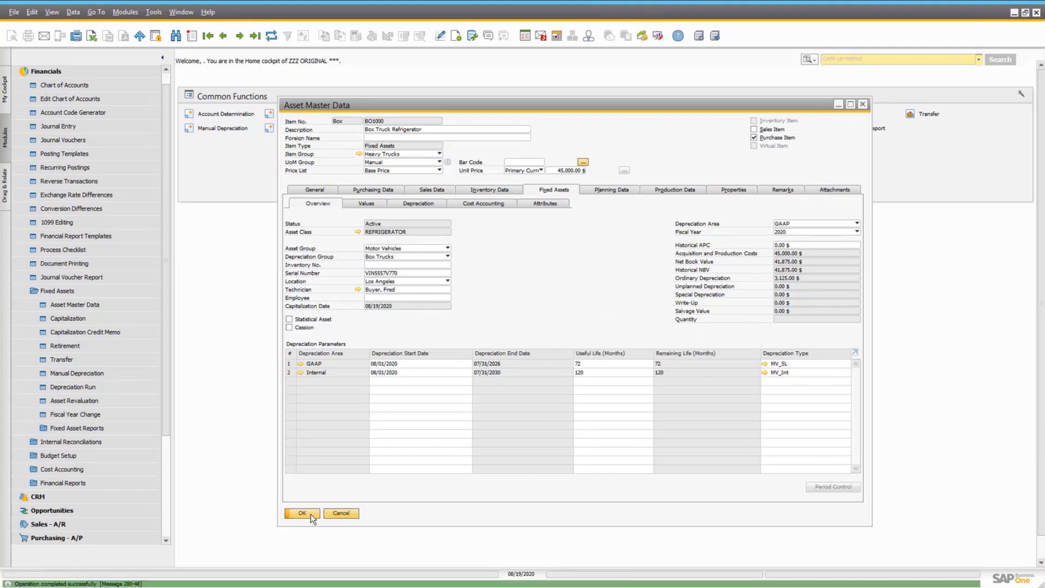
left_click(312, 515)
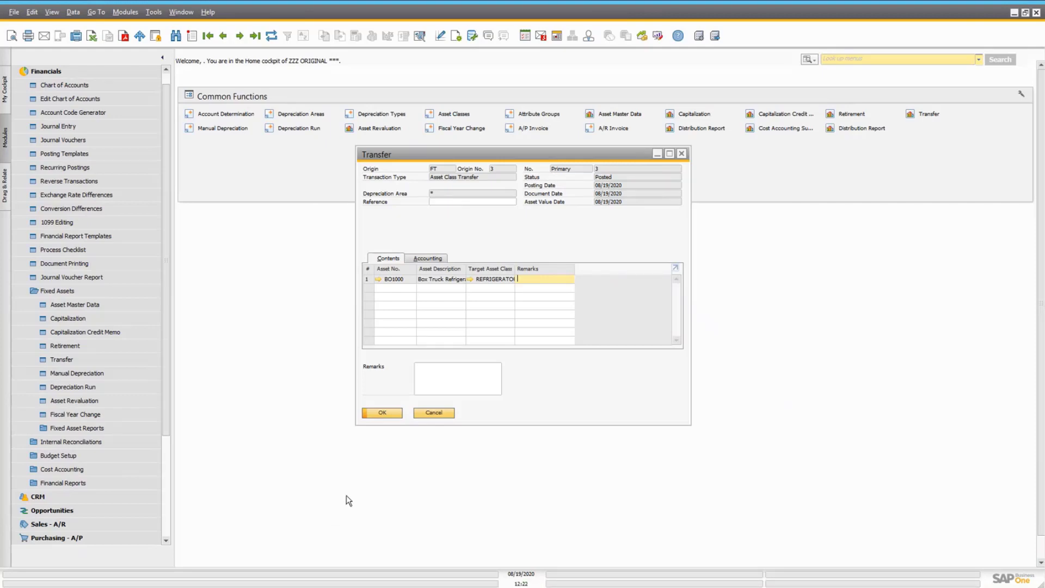
Step: Try to cancel the posted asset class transfer using the current system date for the clearing journal entry, and close the transfer
right_click(622, 375)
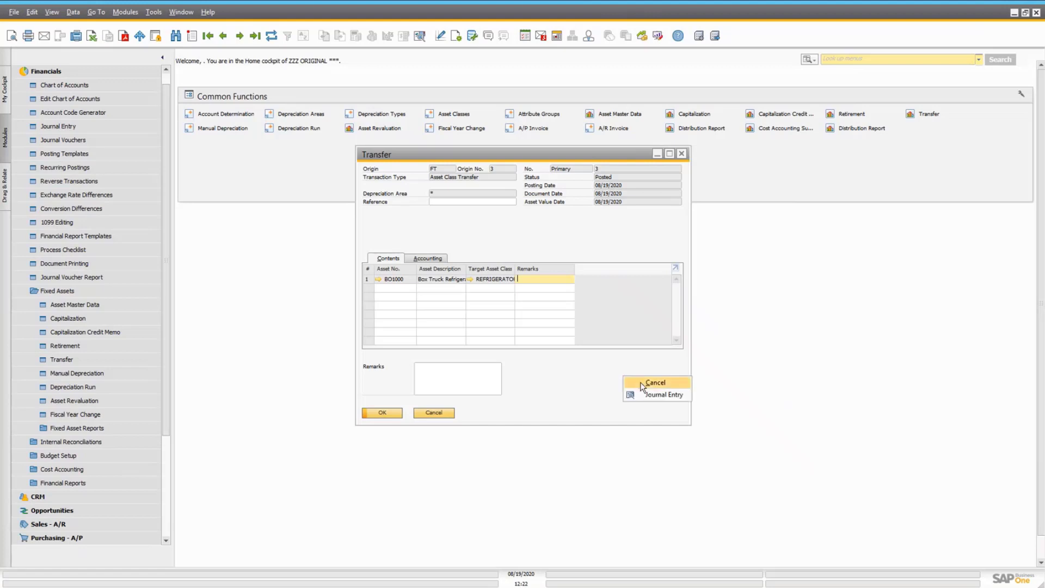
left_click(642, 383)
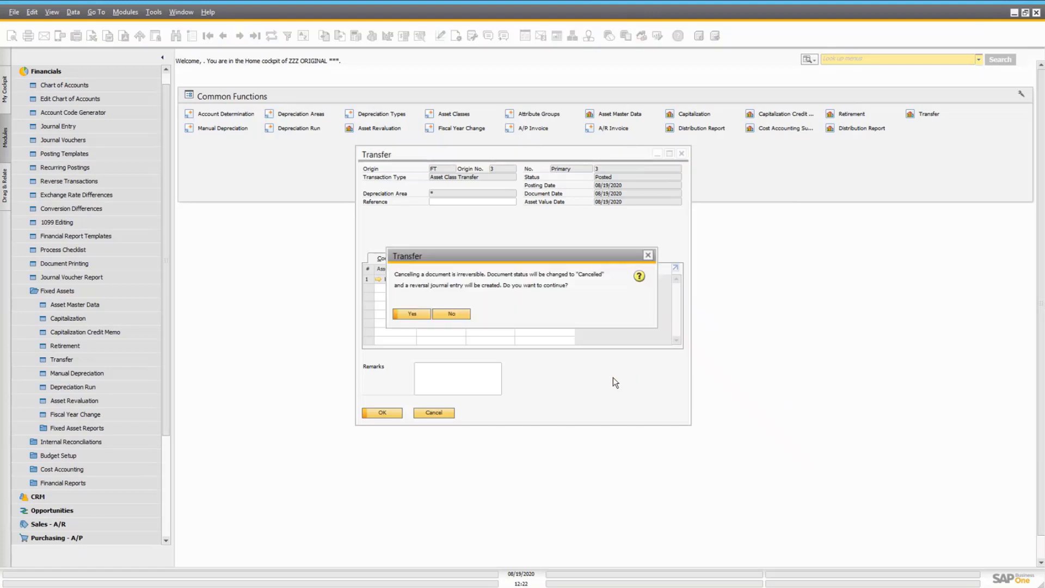
left_click(420, 311)
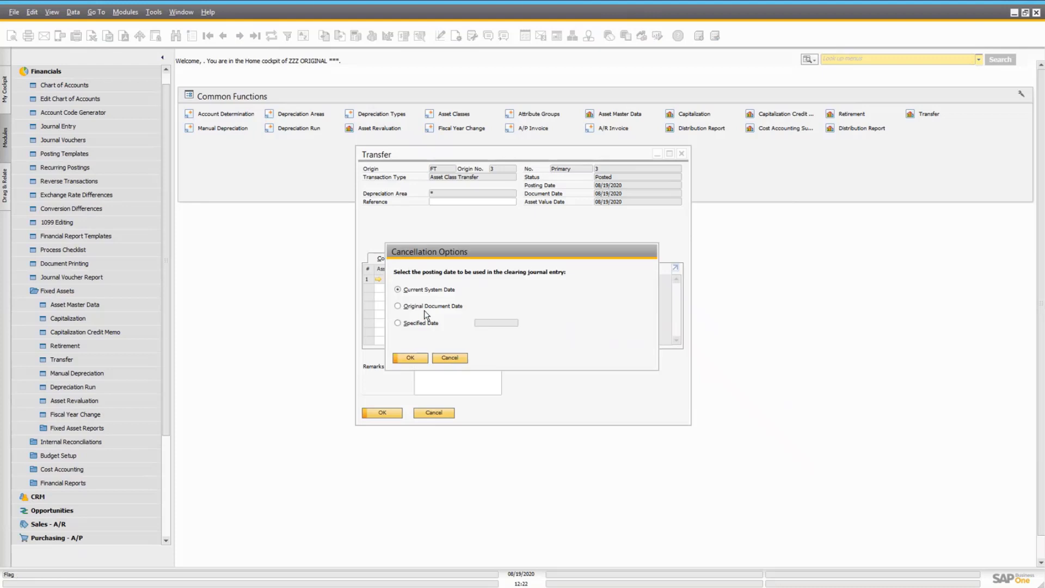
left_click(411, 358)
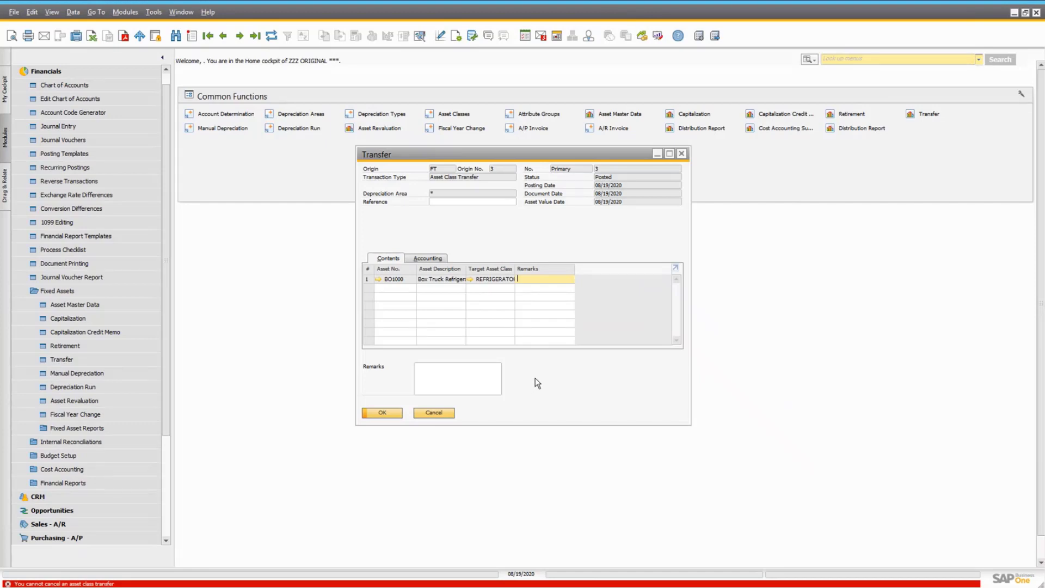
left_click(442, 414)
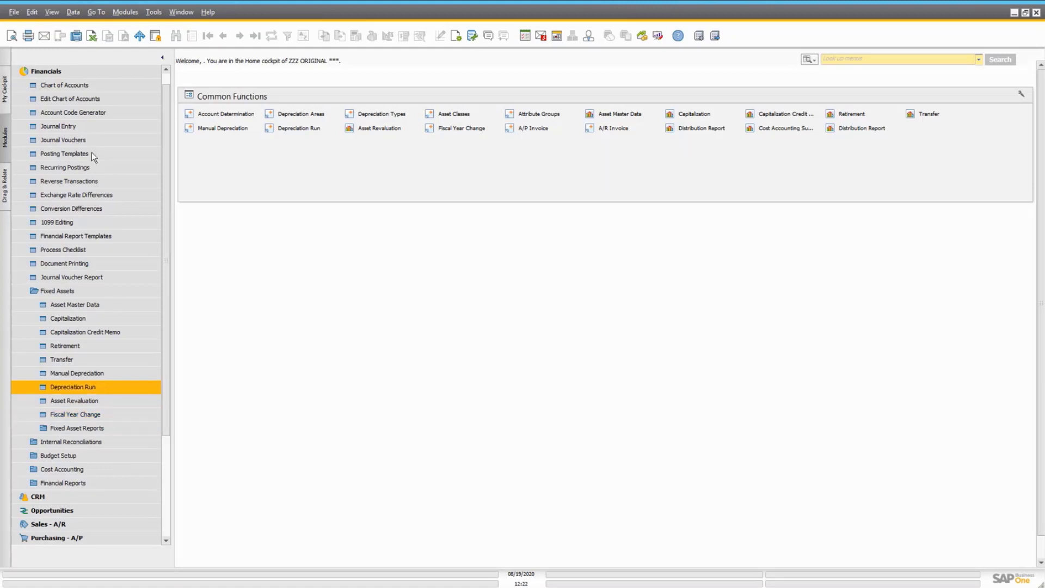
Step: Open a new A/R invoice and choose Maxi-Teq (C20000) as the customer
left_click(74, 70)
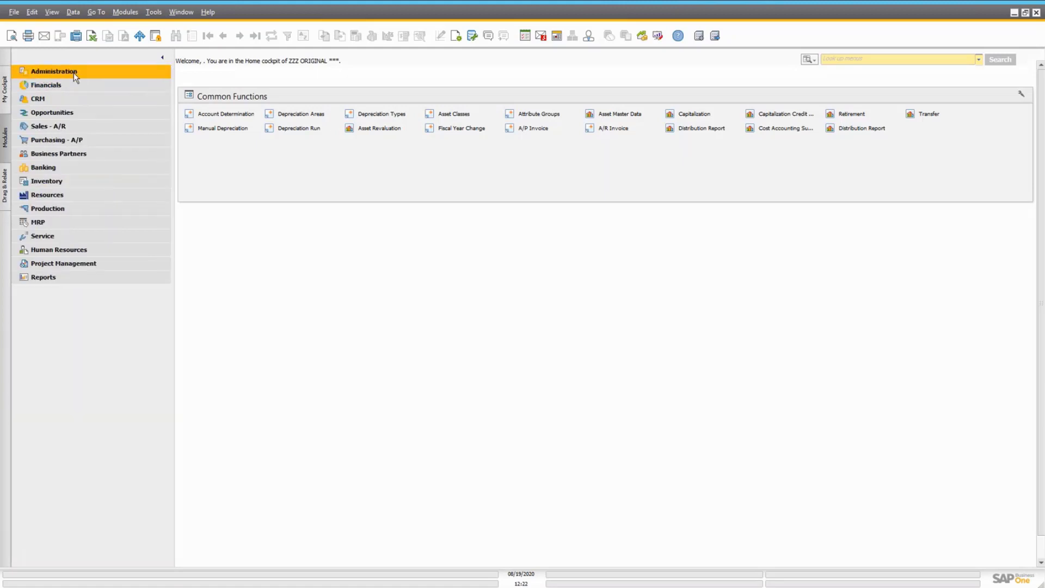
left_click(72, 128)
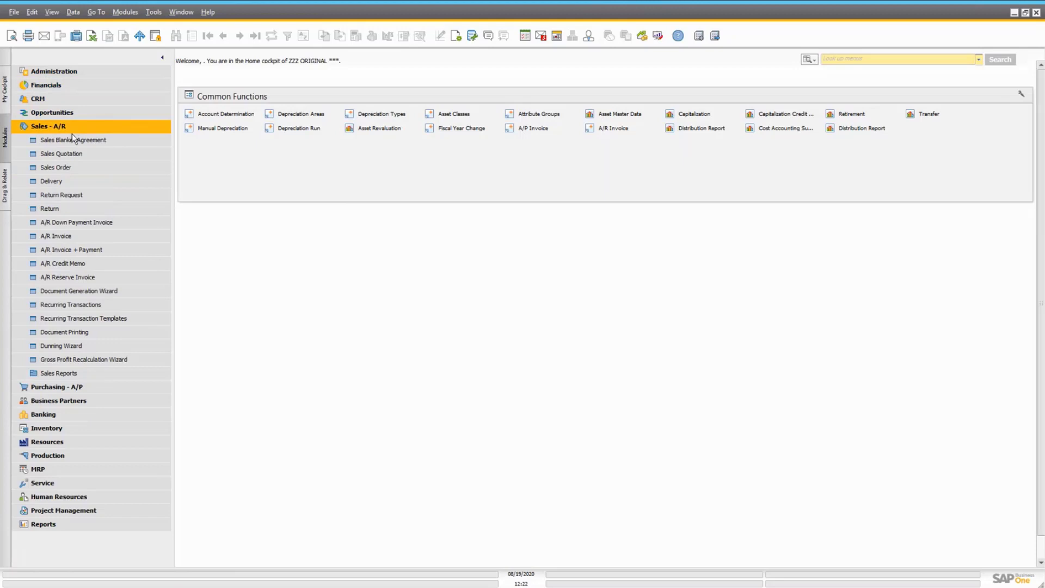
left_click(76, 236)
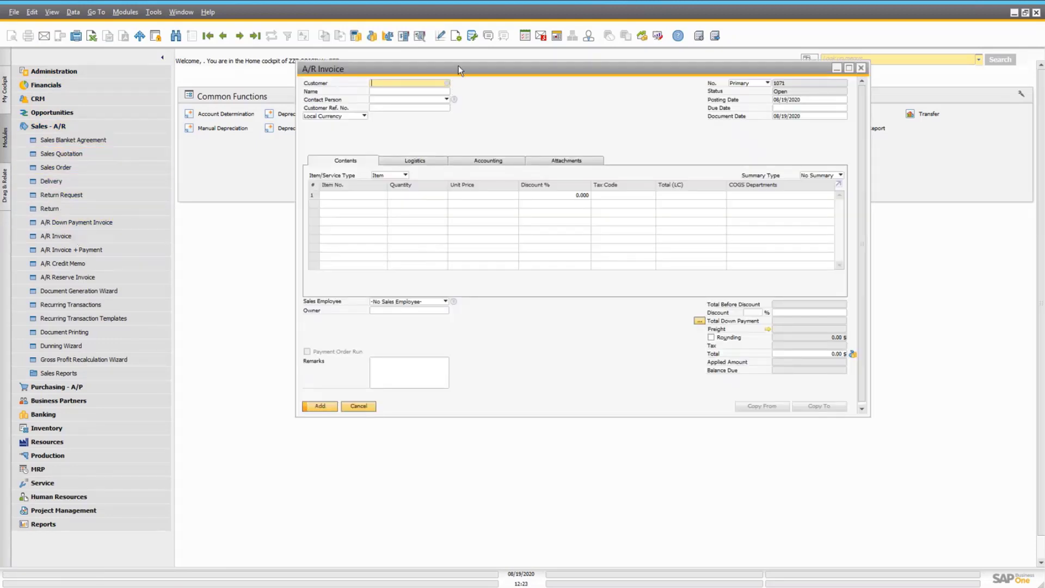
left_click_drag(458, 65, 426, 89)
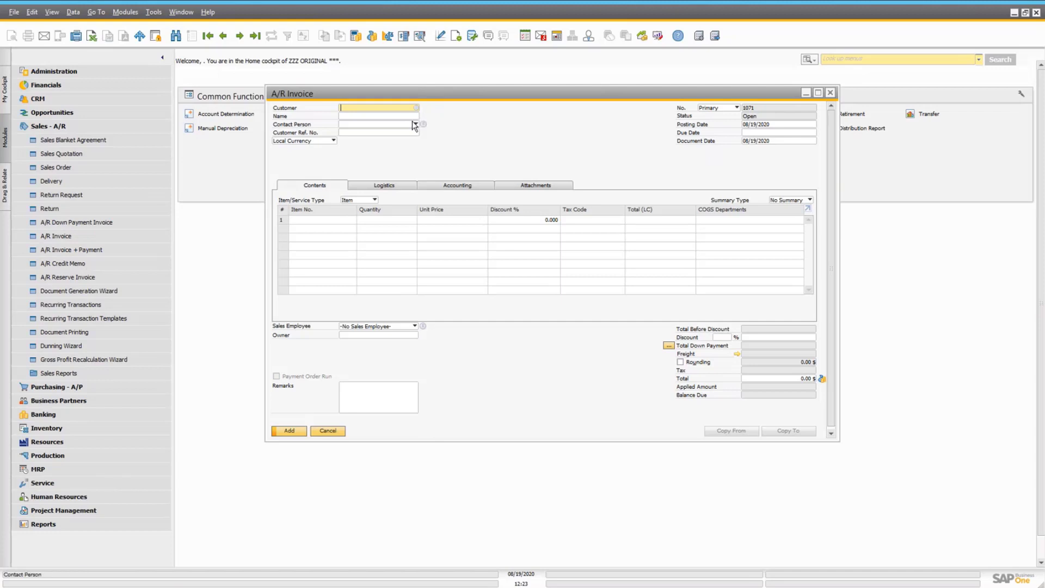
left_click(416, 107)
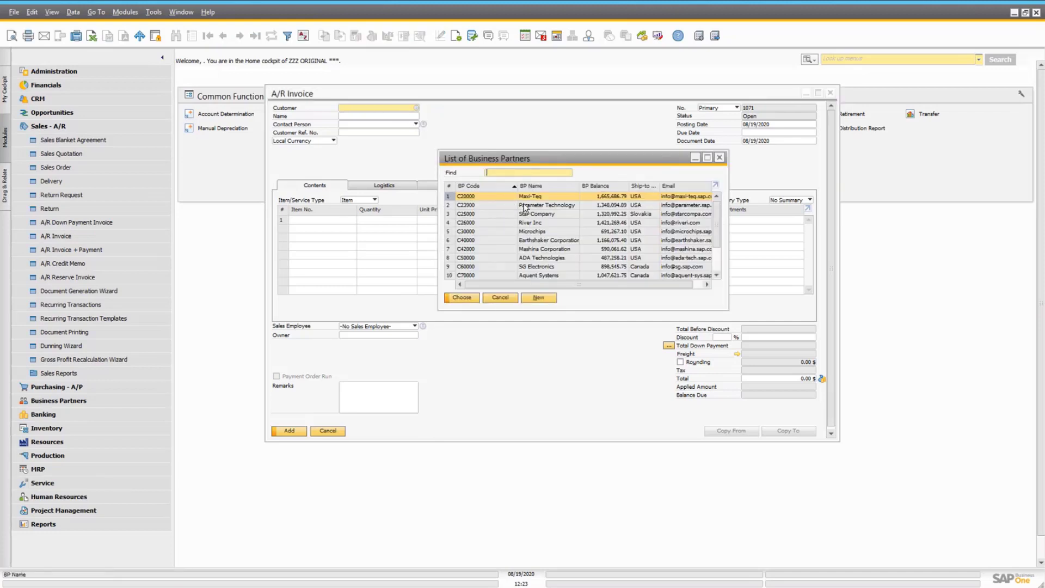
key("Return")
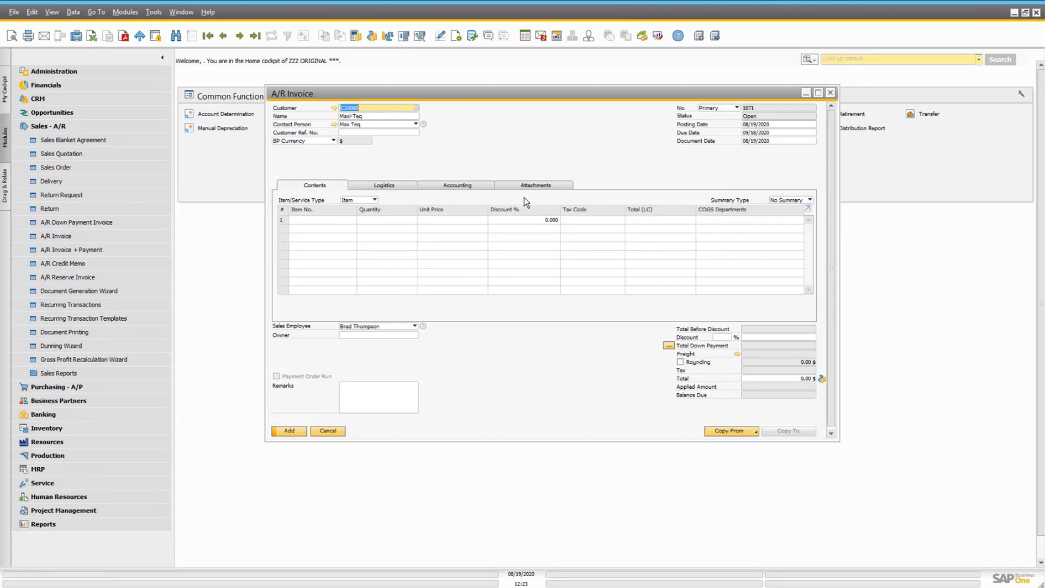
Step: Add flatbed truck FL1000 from the Heavy Trucks group as the invoice line and check the Sales Item setting in its asset master
left_click(353, 219)
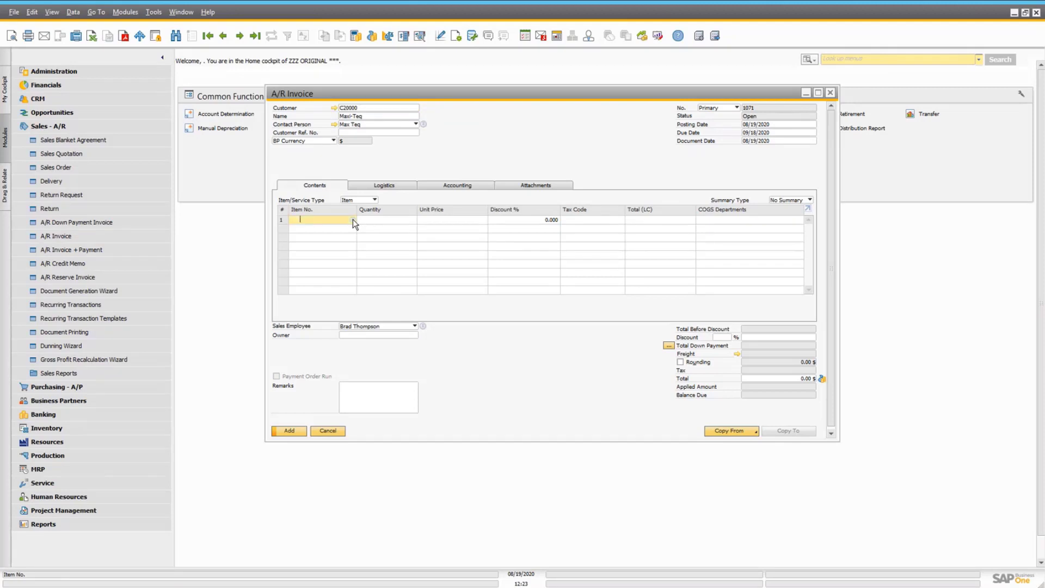
left_click(353, 219)
left_click(511, 224)
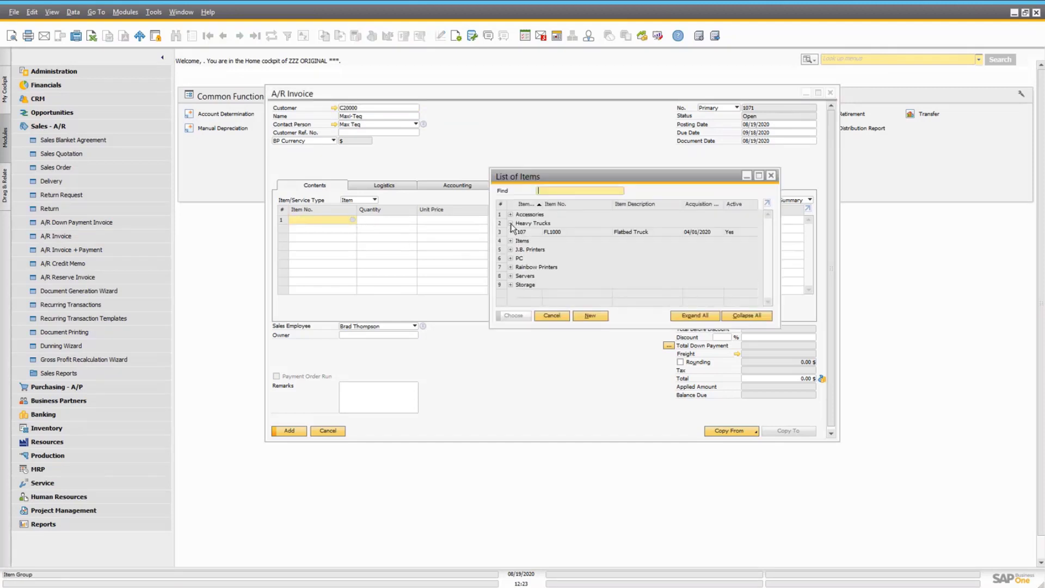
double_click(536, 234)
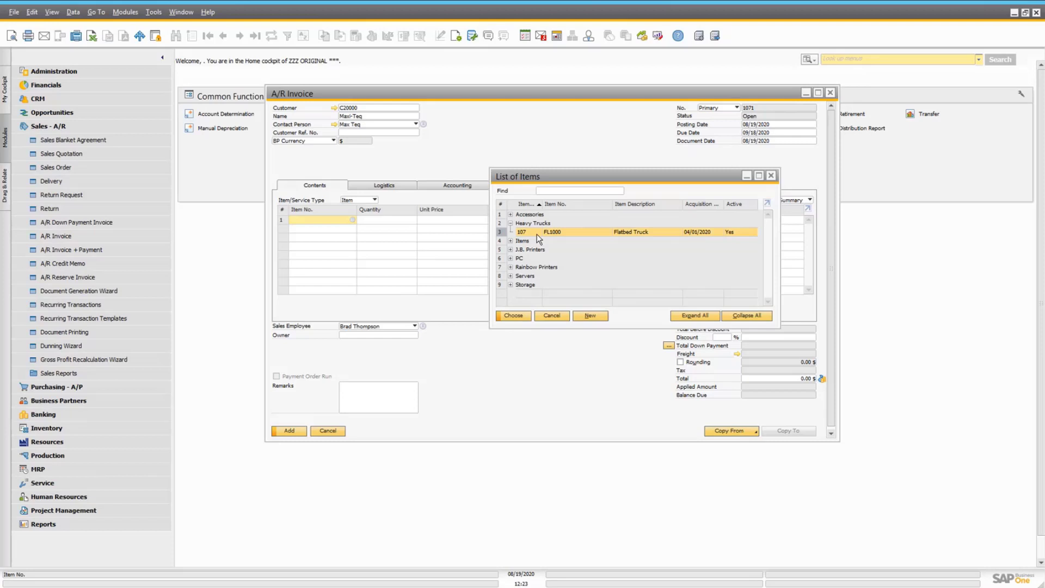
left_click(412, 220)
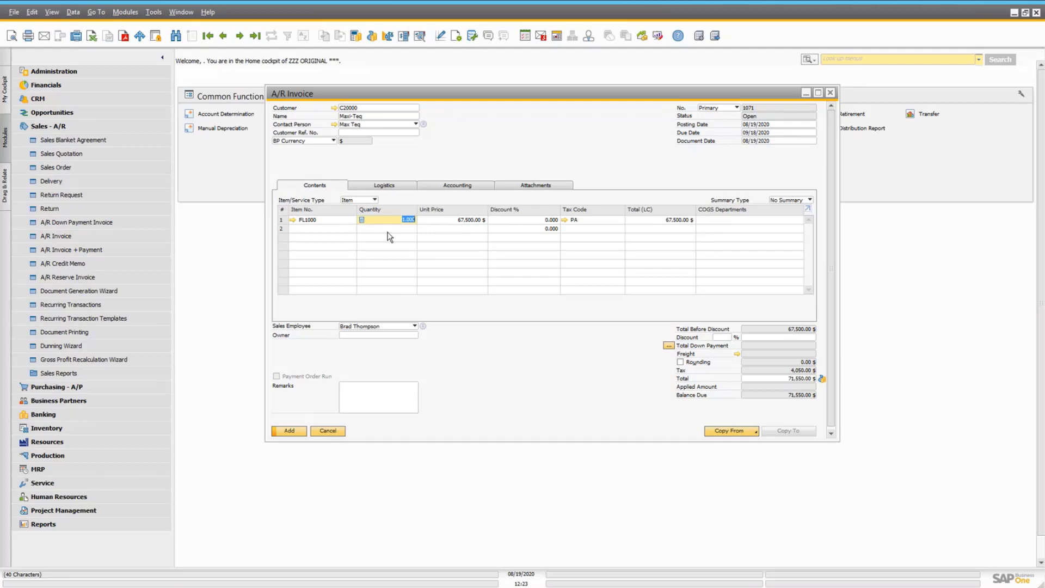
left_click(292, 220)
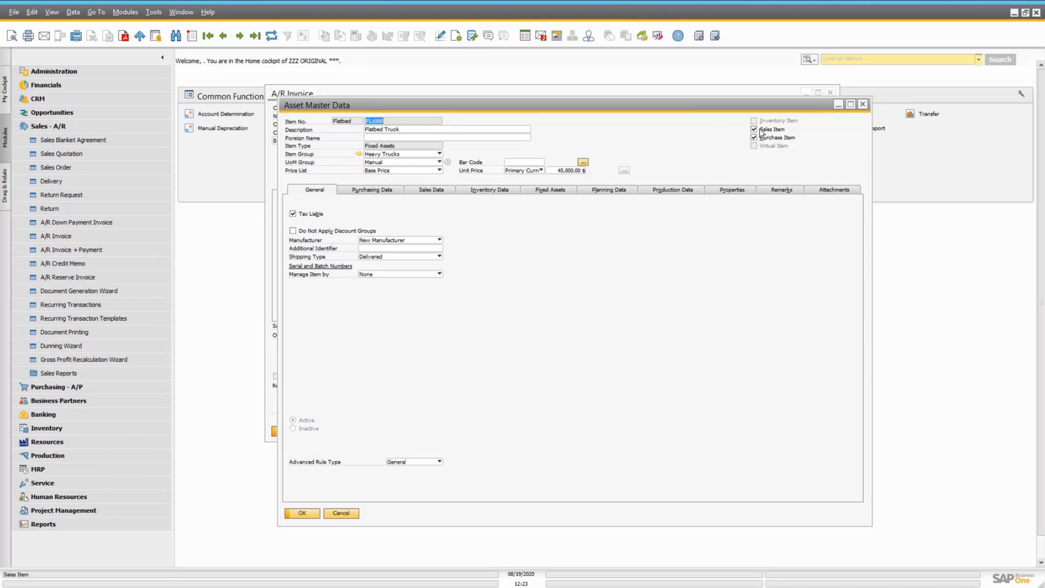
left_click(349, 512)
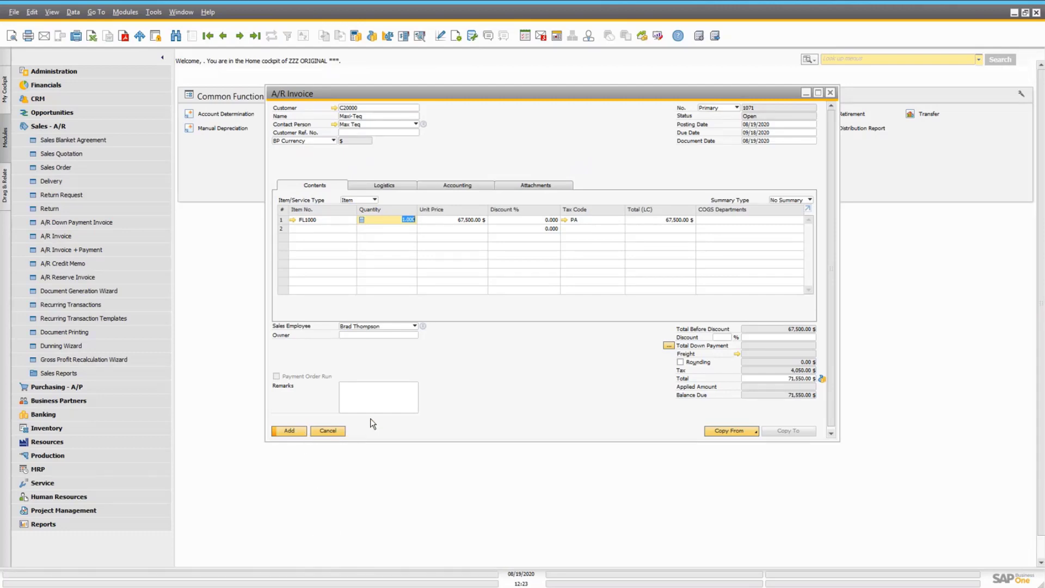
Step: Set the unit price of the FL1000 line to 35,000 and add the invoice, confirming that it cannot be changed
left_click(471, 219)
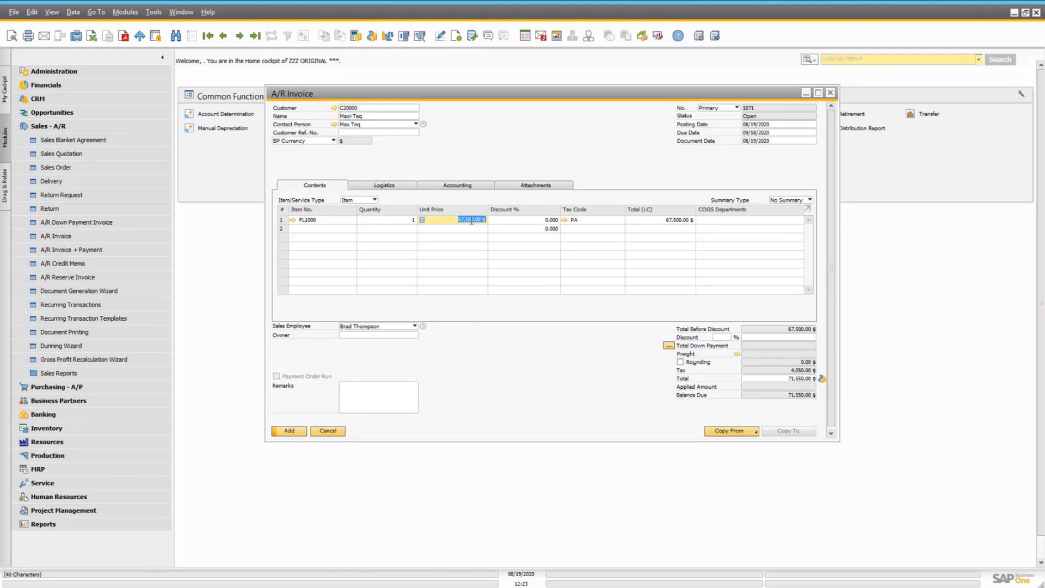
type("35000")
key("Tab")
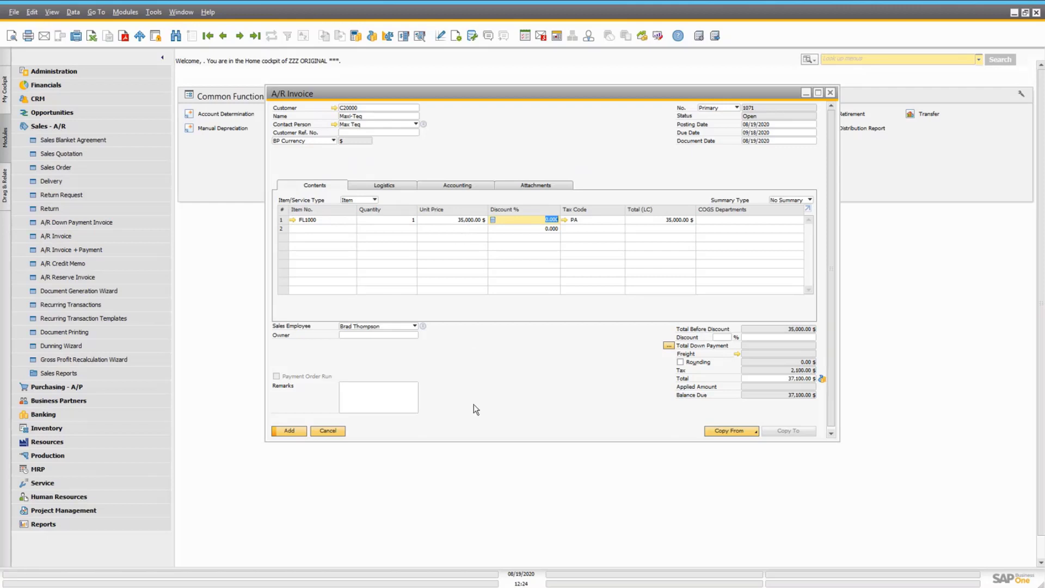
left_click(299, 431)
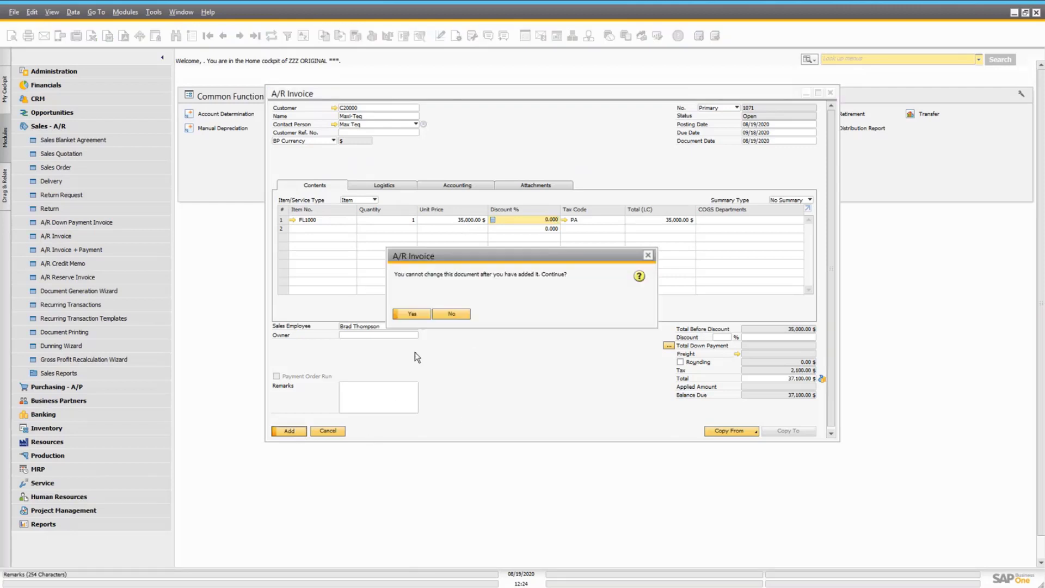
left_click(412, 314)
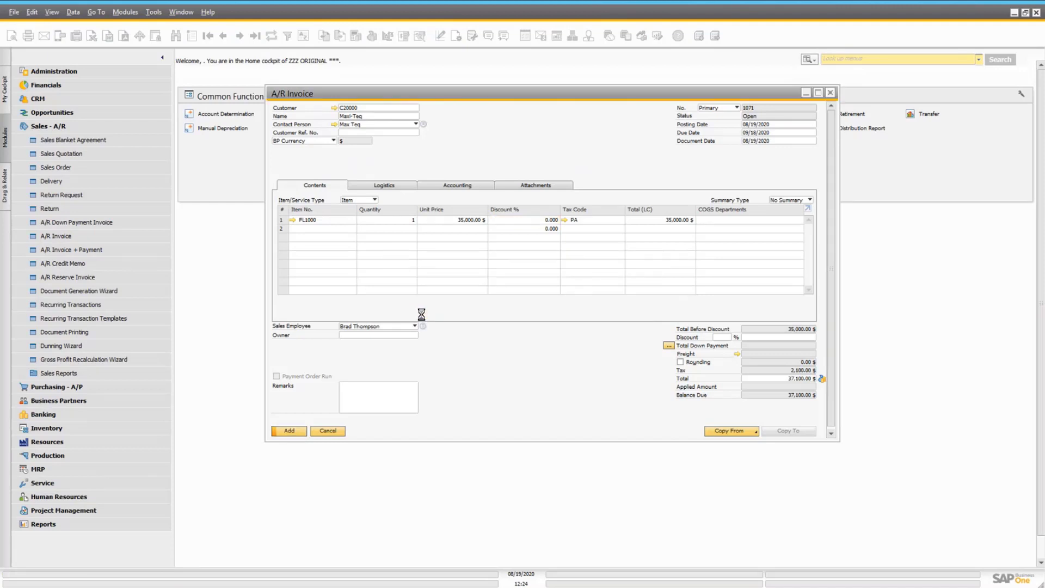
Step: Display the last A/R invoice and open the retirement document linked to it
left_click(259, 36)
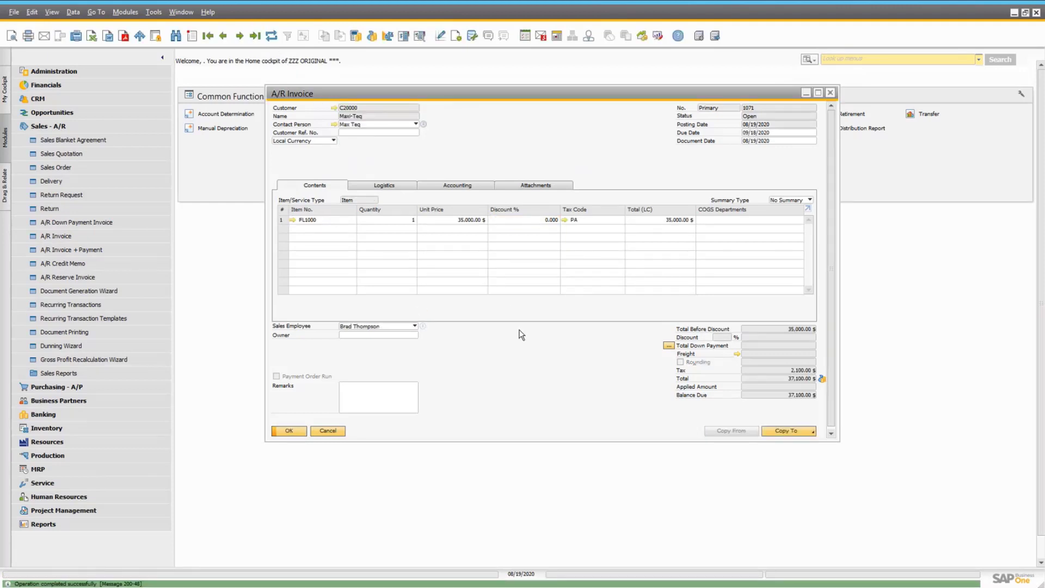
right_click(520, 330)
left_click(564, 501)
double_click(514, 245)
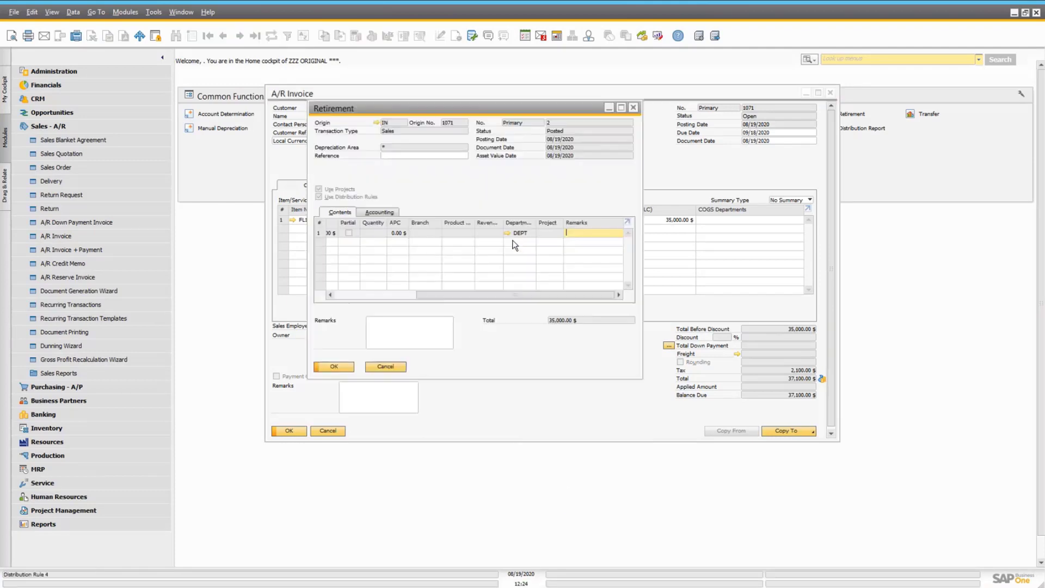
Step: Open the journal entry for the retirement's GAAP area, fit its column widths to review the accounts and amounts, and close it
left_click(384, 213)
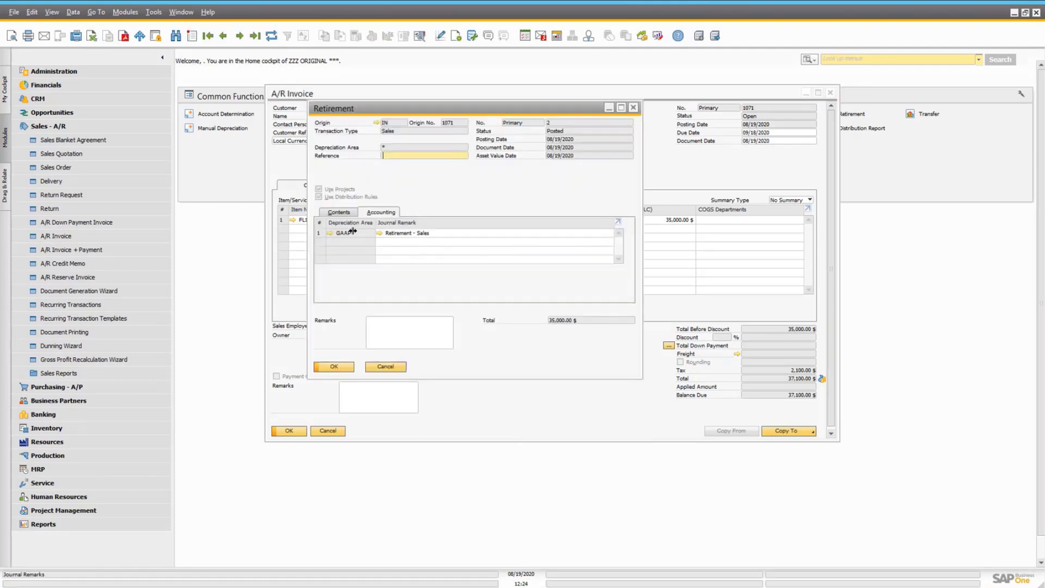
left_click(380, 233)
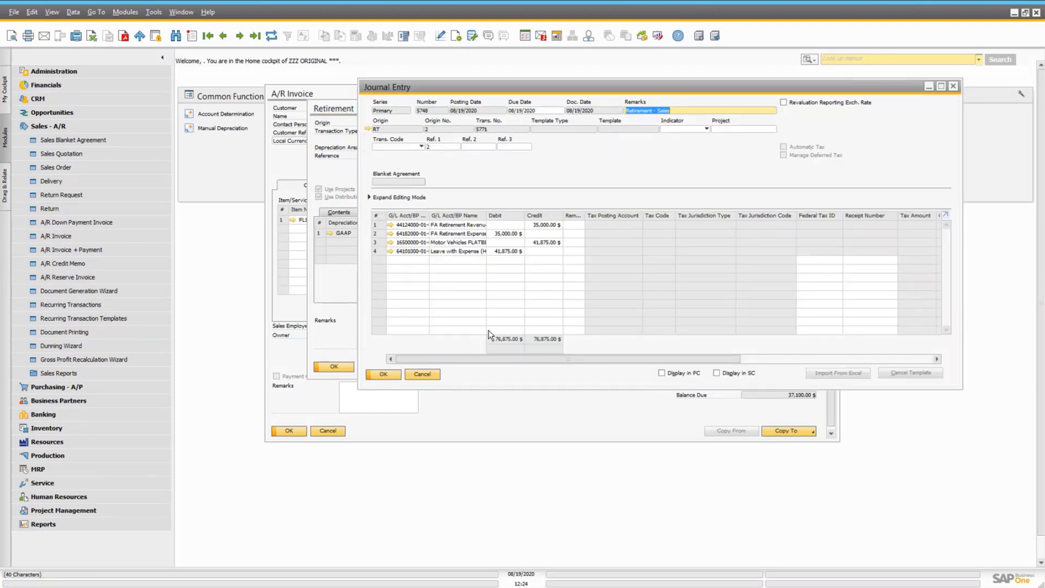
left_click(46, 13)
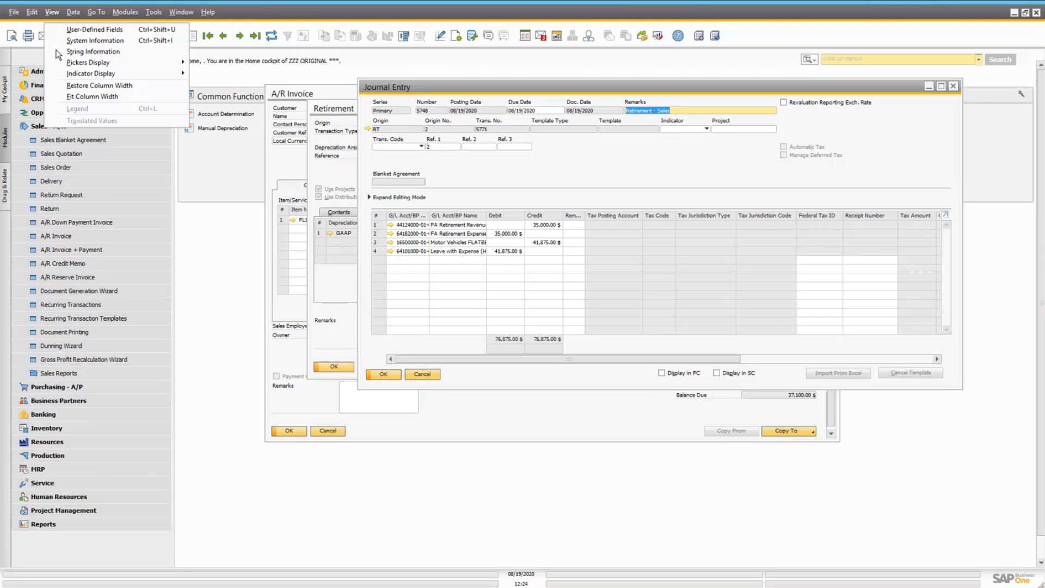
left_click(78, 97)
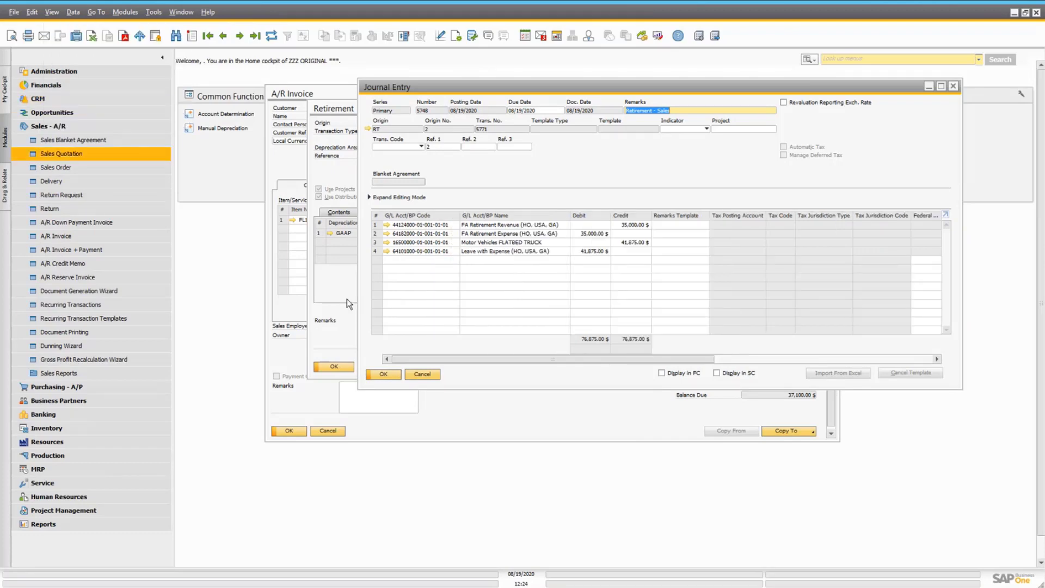
left_click(394, 375)
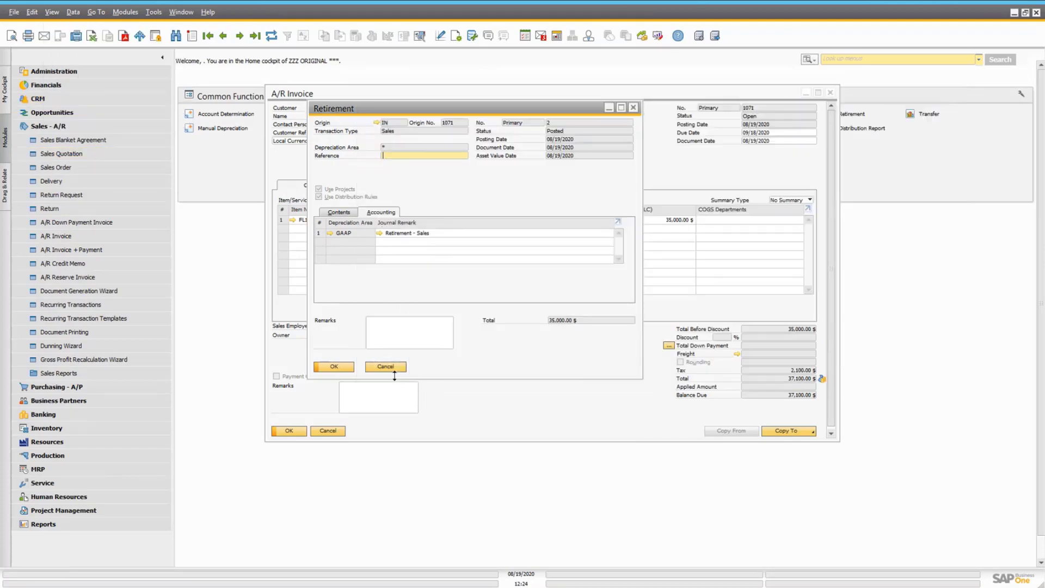
Step: Close the retirement document, the relationship map and the A/R invoice
left_click(338, 368)
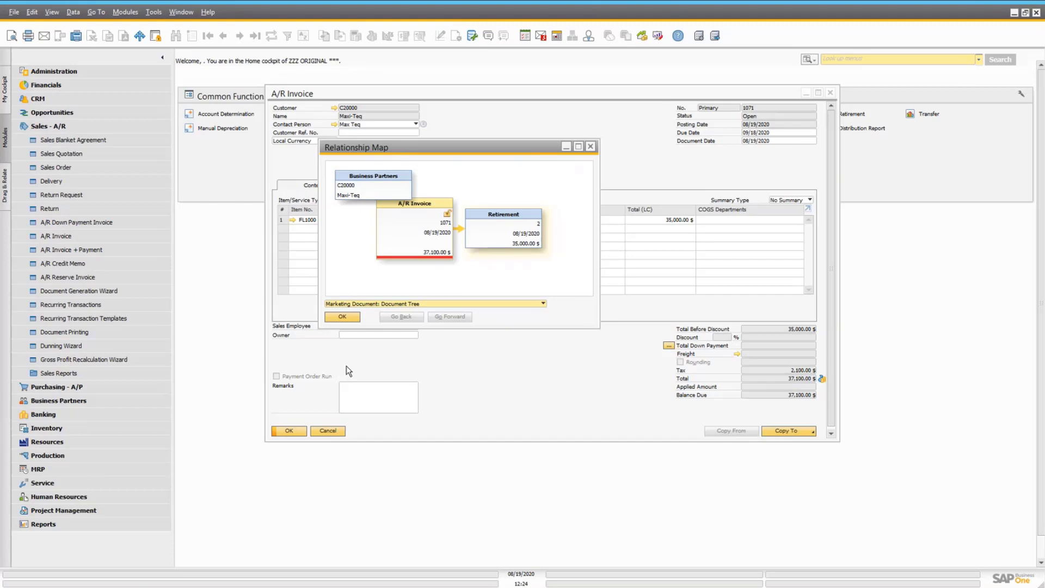
left_click(345, 413)
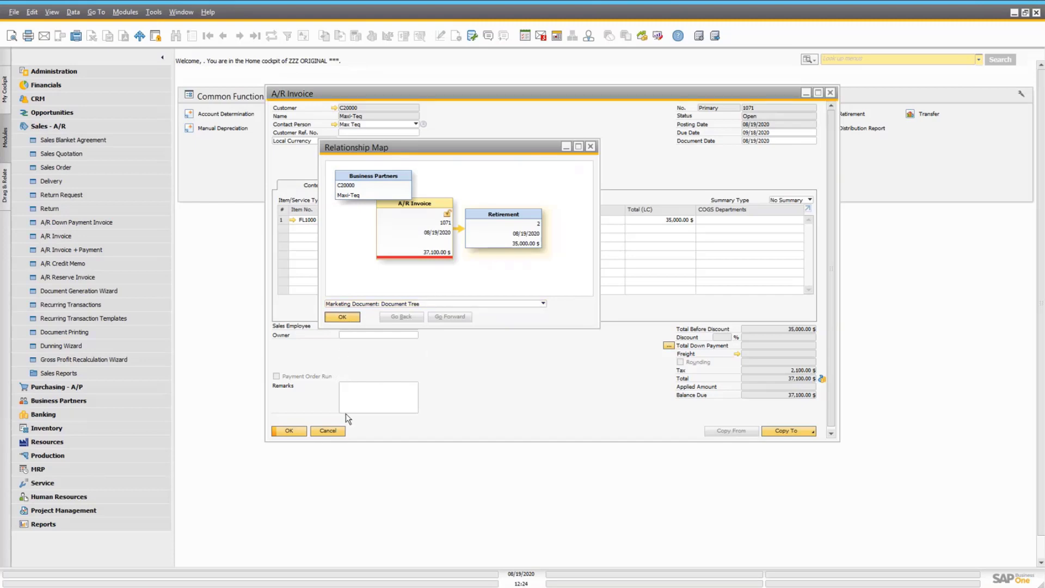
left_click(338, 433)
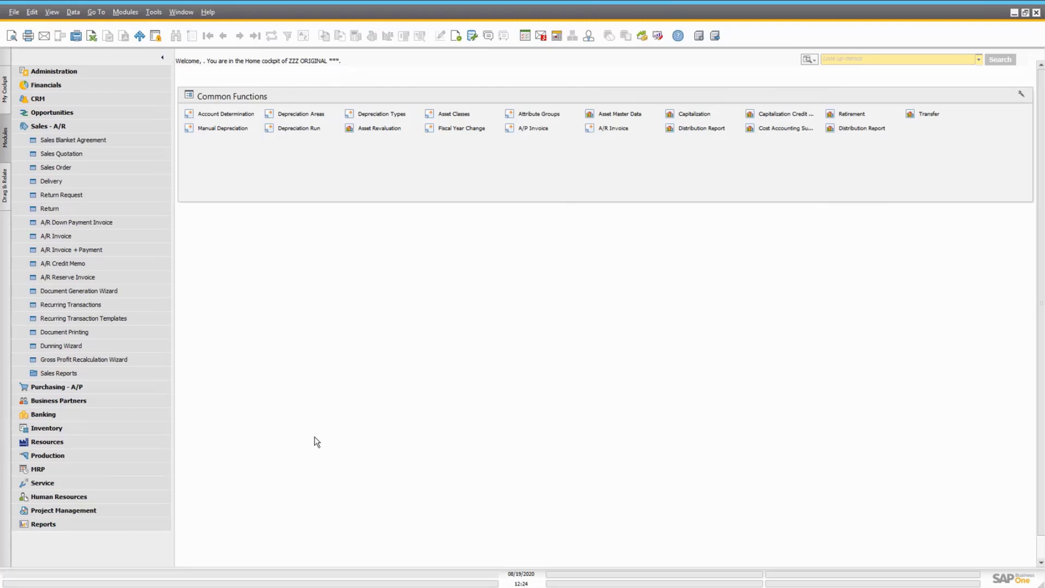
Step: Display the reports available under Fixed Assets in the Financials module, from the depreciation forecast to the asset transaction report
left_click(71, 128)
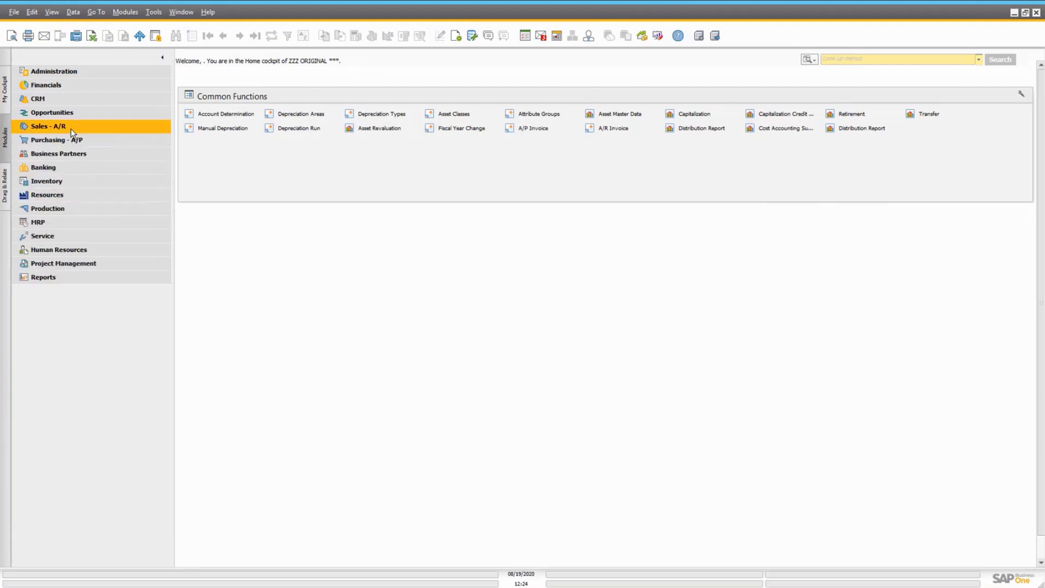
left_click(75, 81)
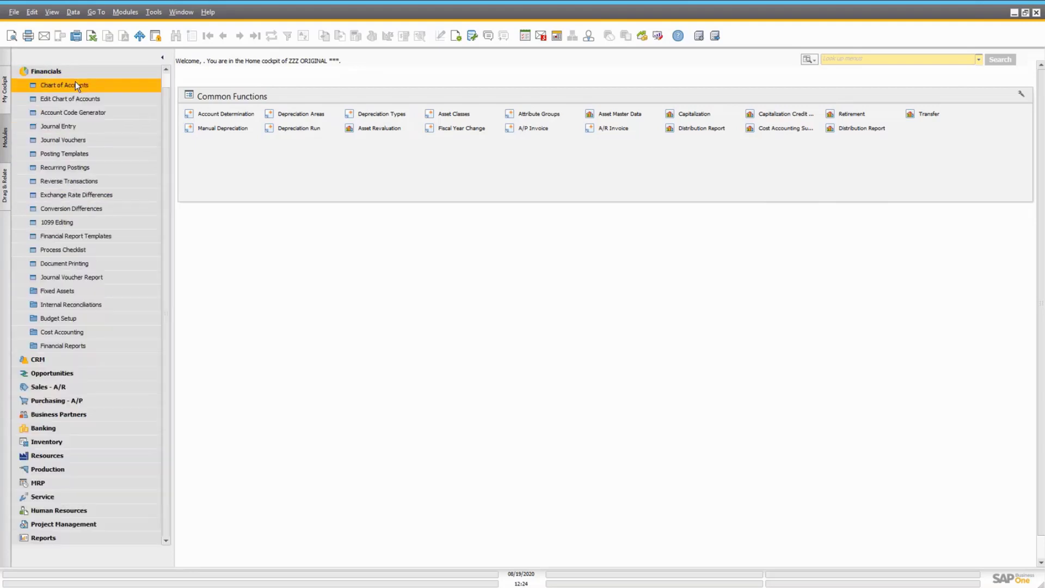
left_click(84, 291)
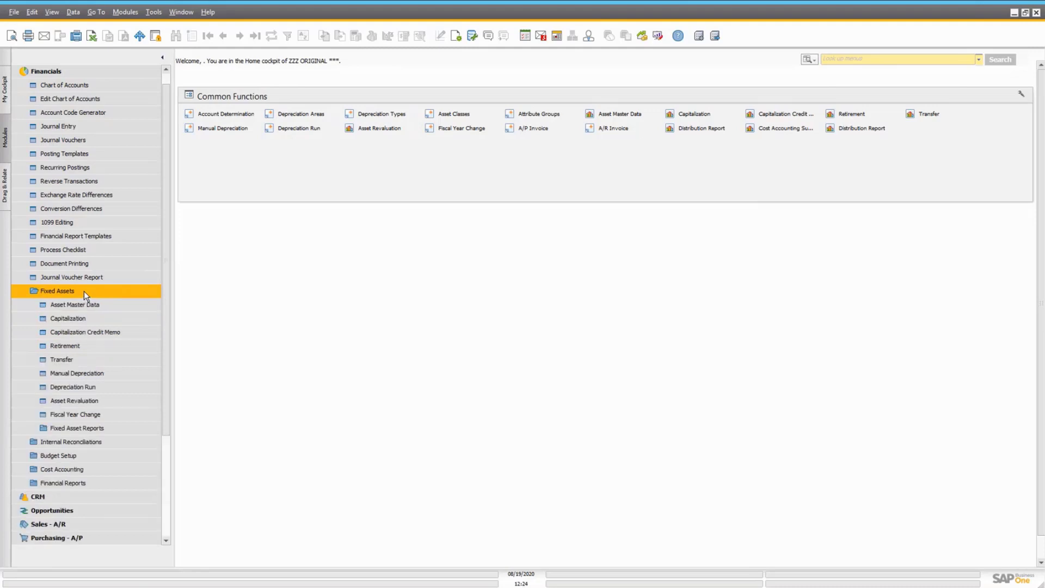
left_click(97, 426)
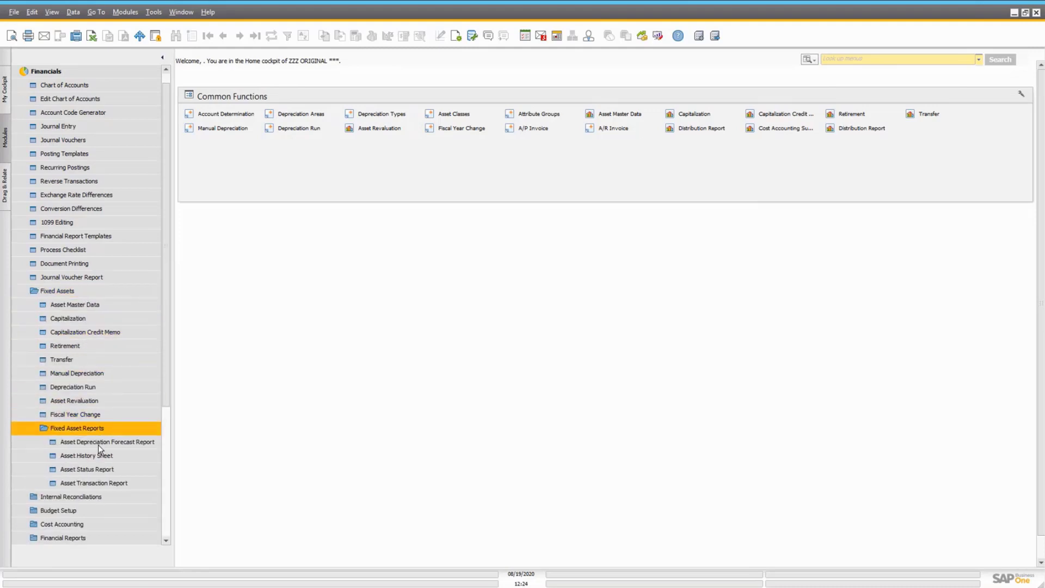
left_click(97, 444)
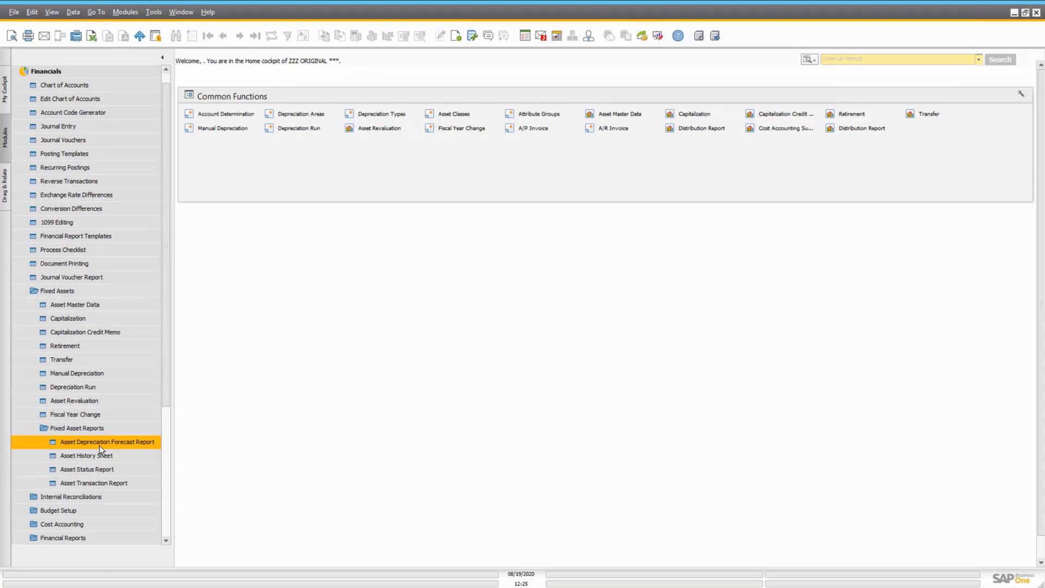
left_click(85, 460)
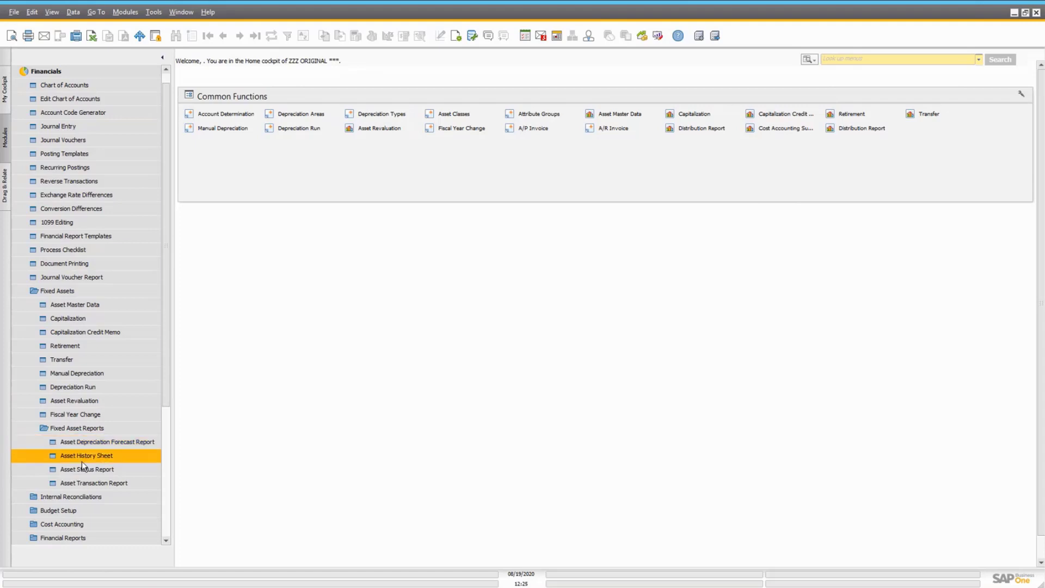
left_click(93, 475)
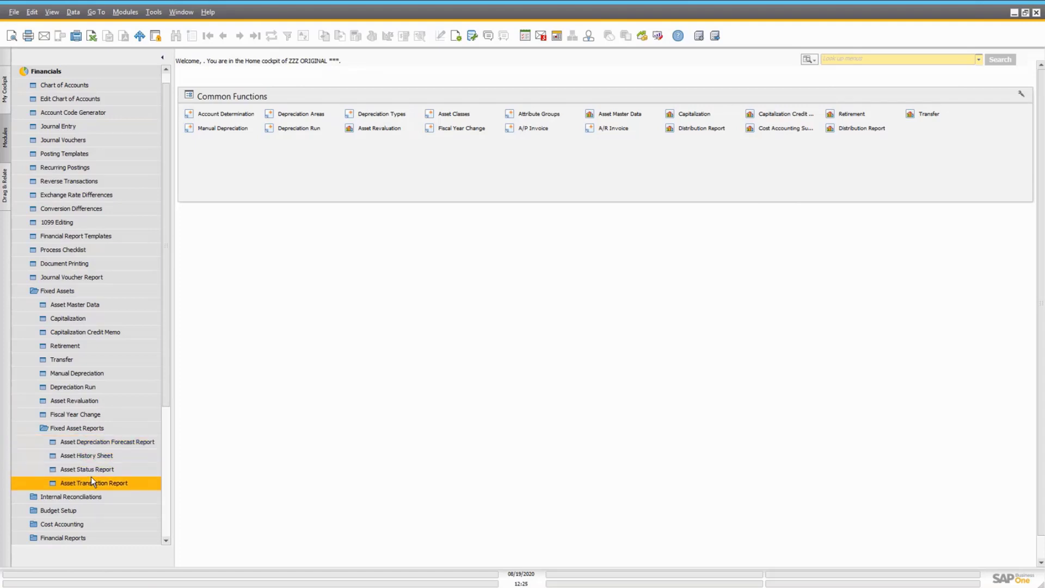
left_click(108, 470)
left_click(106, 482)
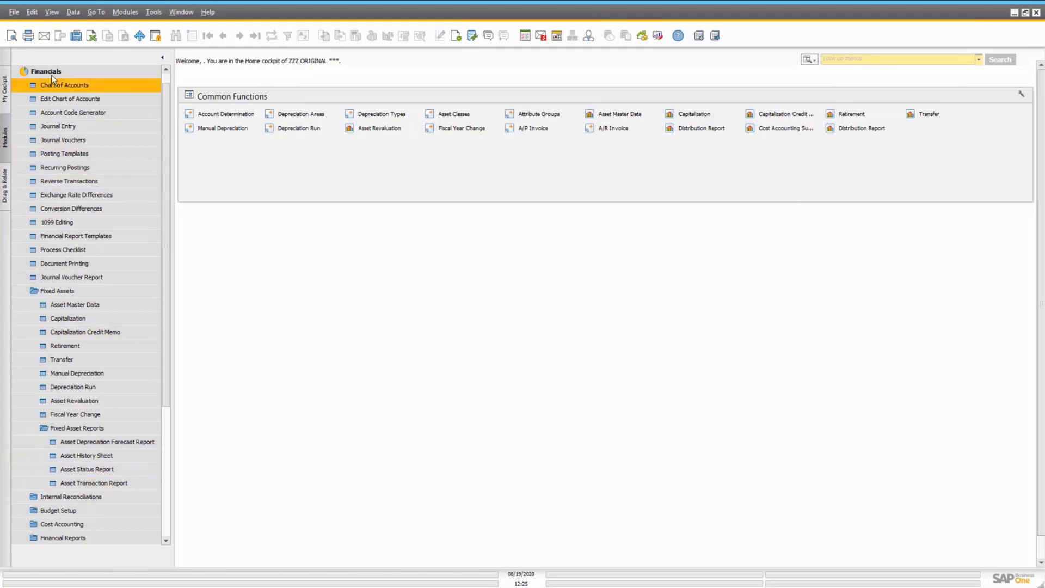
Step: Collapse the fixed asset reports and display the Cost Accounting functions, including the Distribution Report
left_click(77, 429)
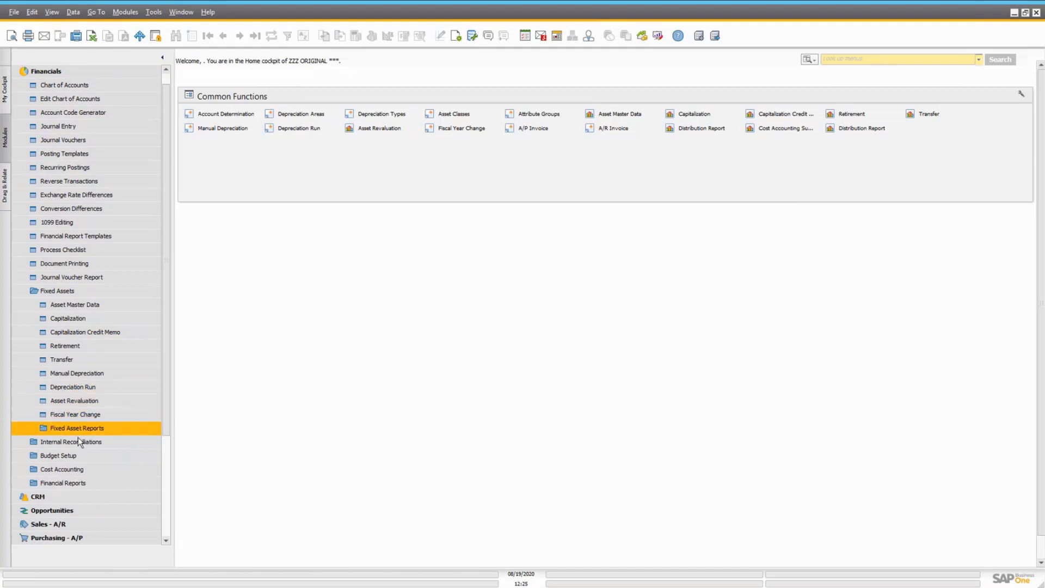
left_click(67, 471)
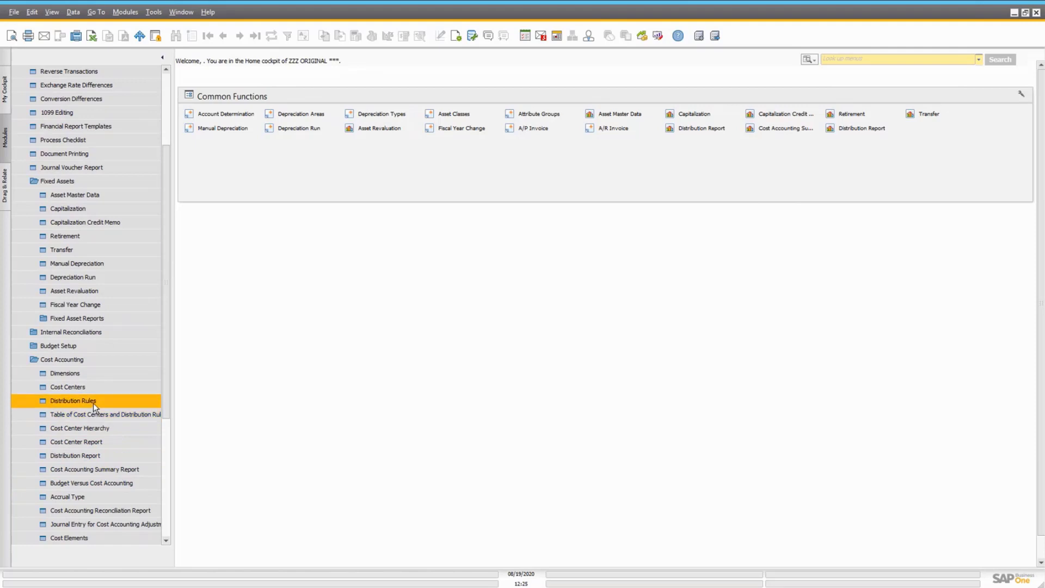
left_click(92, 456)
left_click(506, 370)
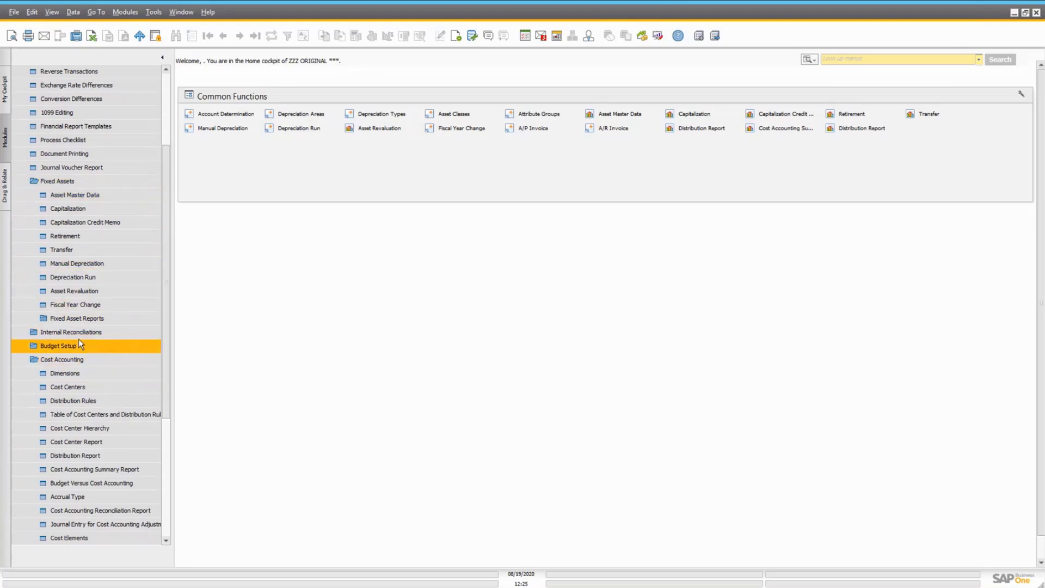
Step: Open the selection criteria of the Asset Depreciation Forecast Report and check which balance sheet accounts can be chosen
left_click(81, 318)
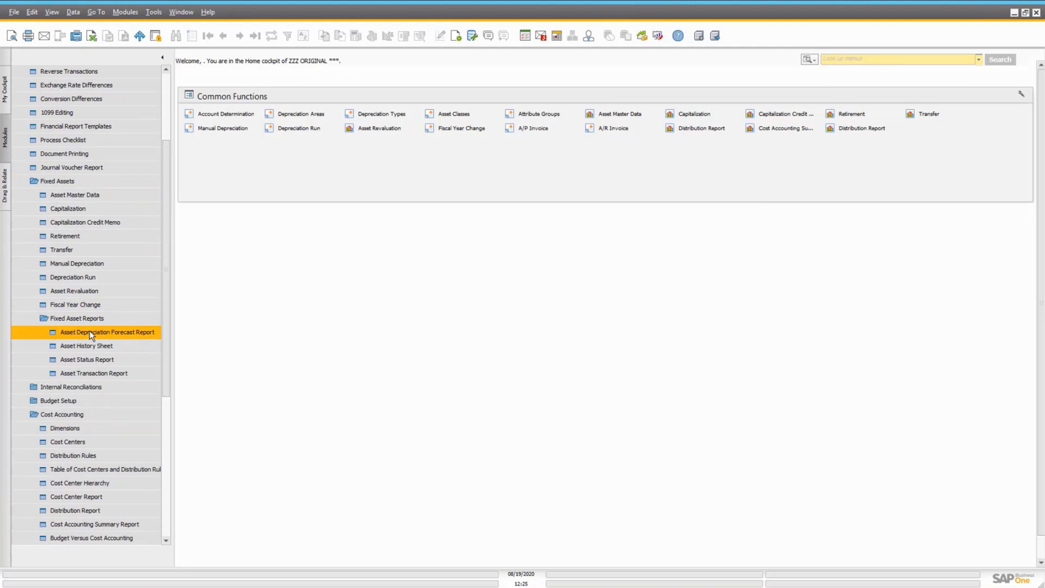
left_click(89, 330)
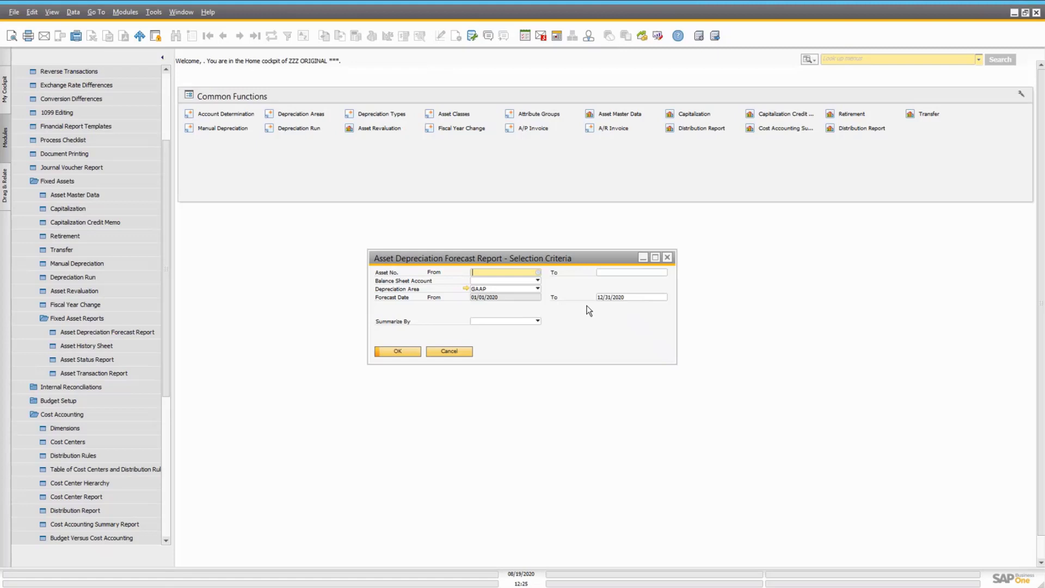
left_click(529, 281)
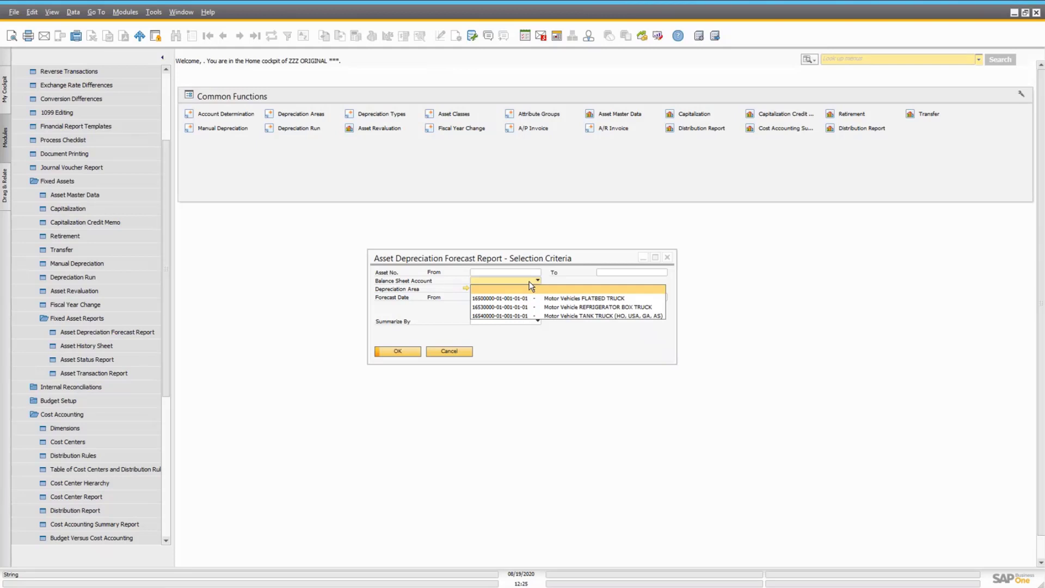
left_click(536, 282)
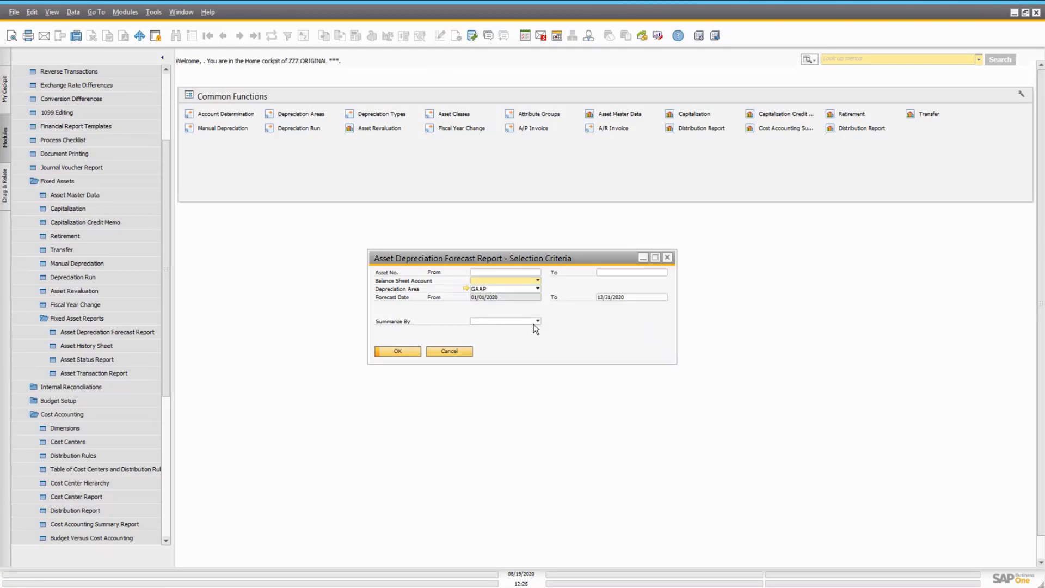
Step: Try summarizing the forecast by Distr. Rule, check the dimensions offered, and clear the Summarize By option
left_click(534, 322)
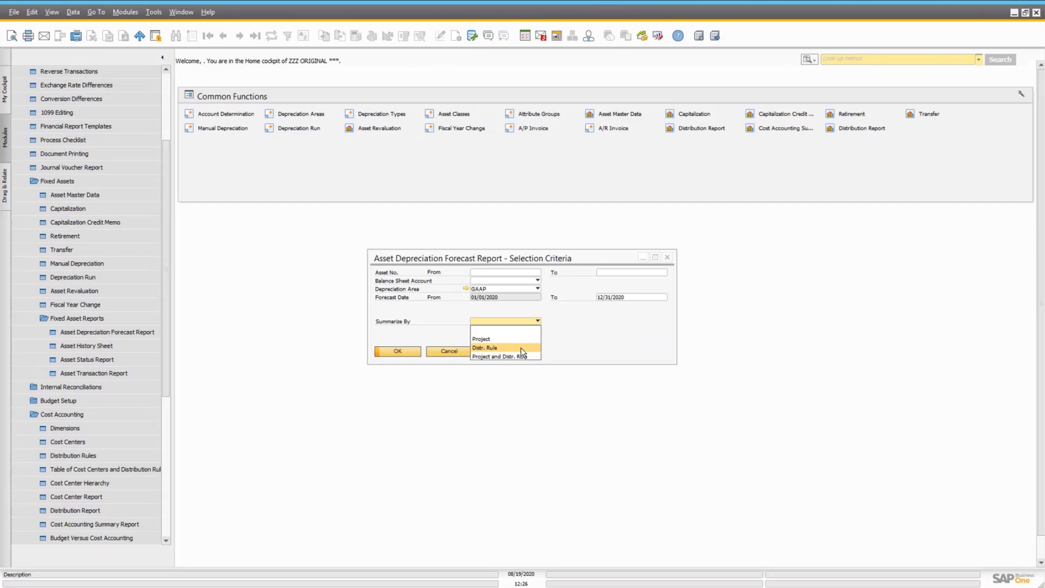
left_click(521, 349)
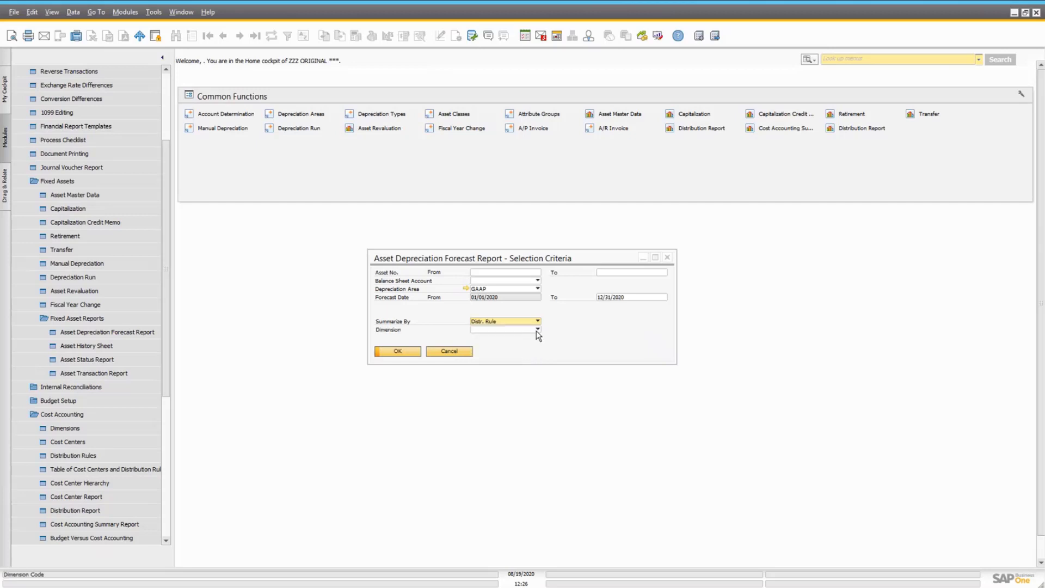
left_click(536, 330)
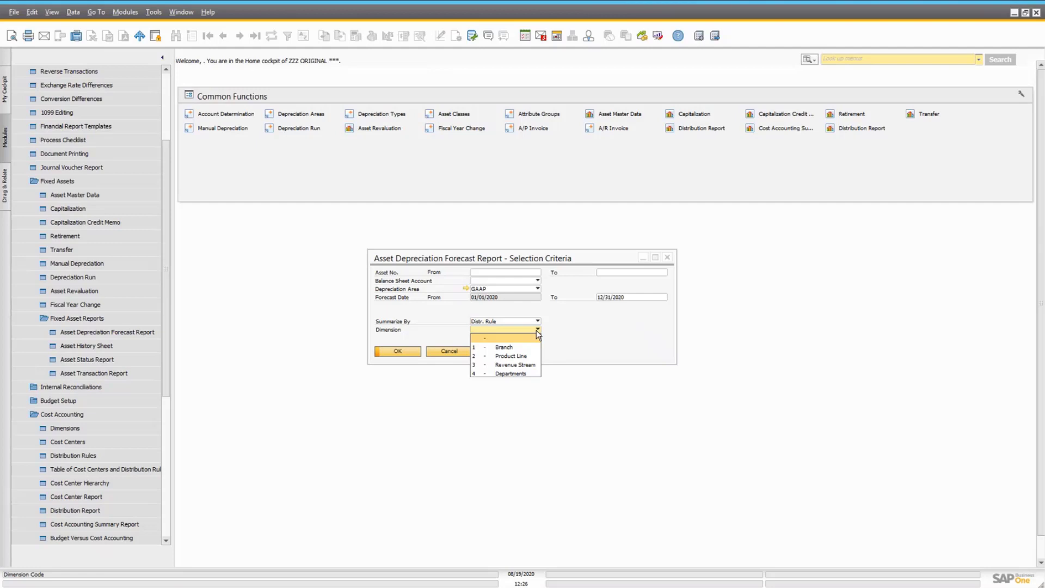
left_click(538, 321)
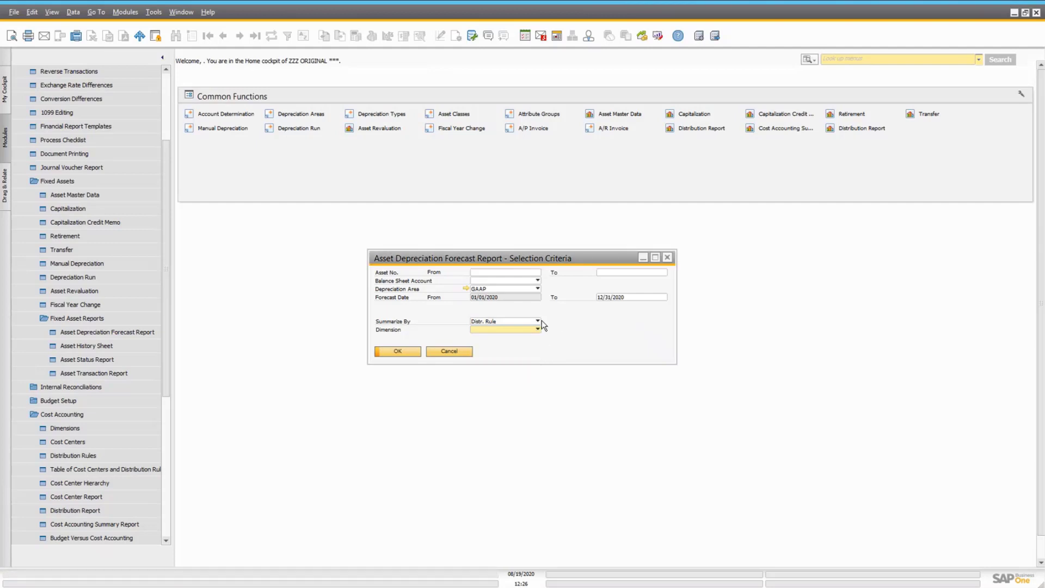
left_click(537, 321)
left_click(527, 332)
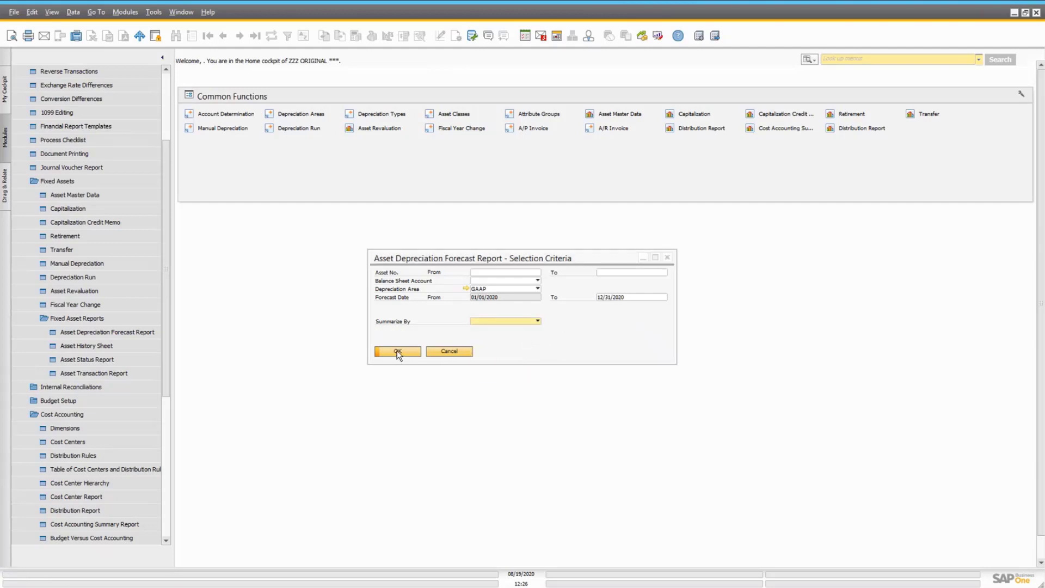
Step: Run the depreciation forecast for the GAAP area, return to its selection criteria and close them
left_click(397, 351)
left_click(344, 390)
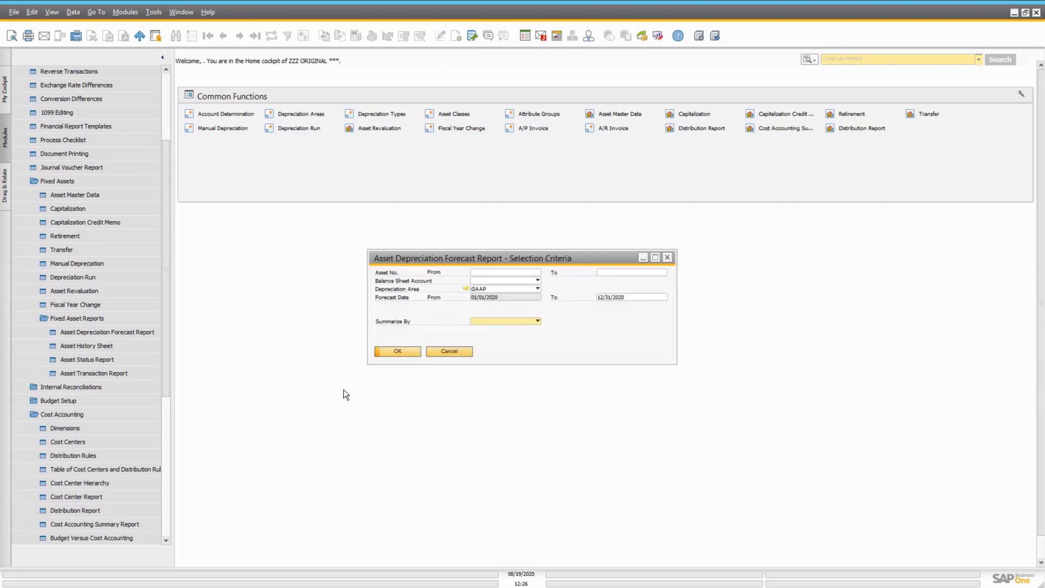
left_click(457, 353)
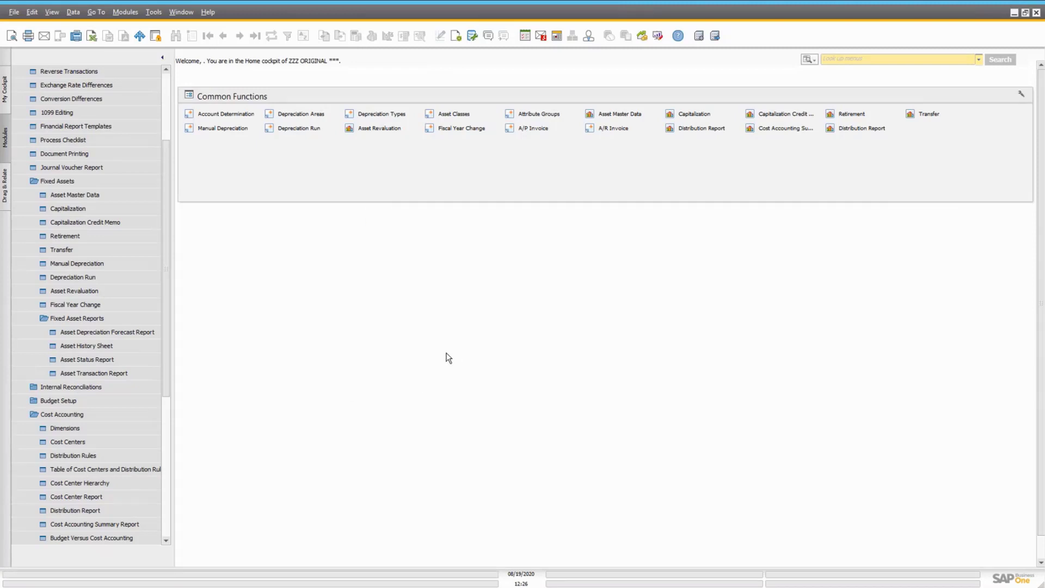
Step: Run the Asset History Sheet for the GAAP area and period 2020, return to its criteria and close them
left_click(90, 345)
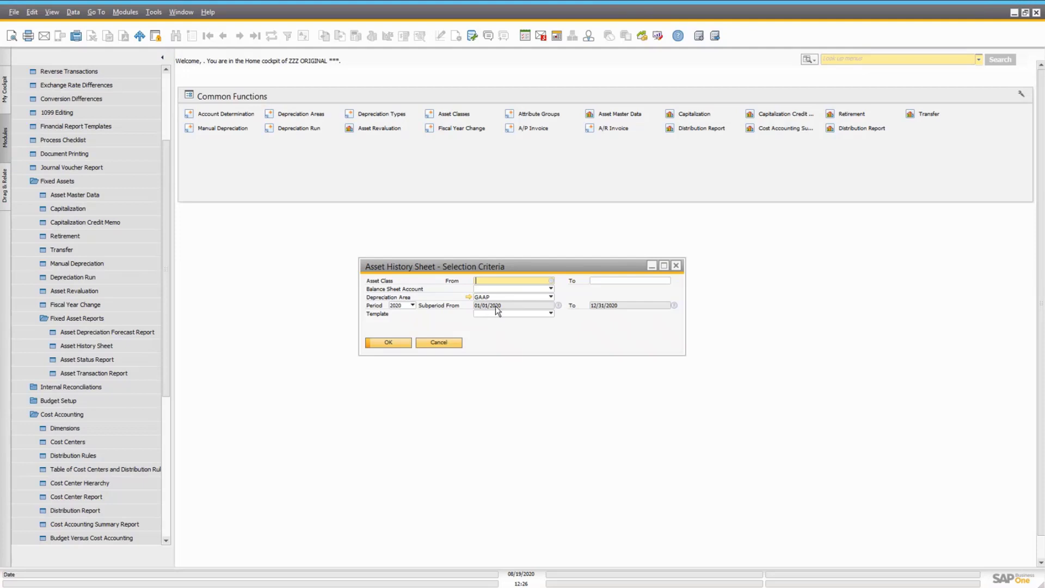
left_click(402, 342)
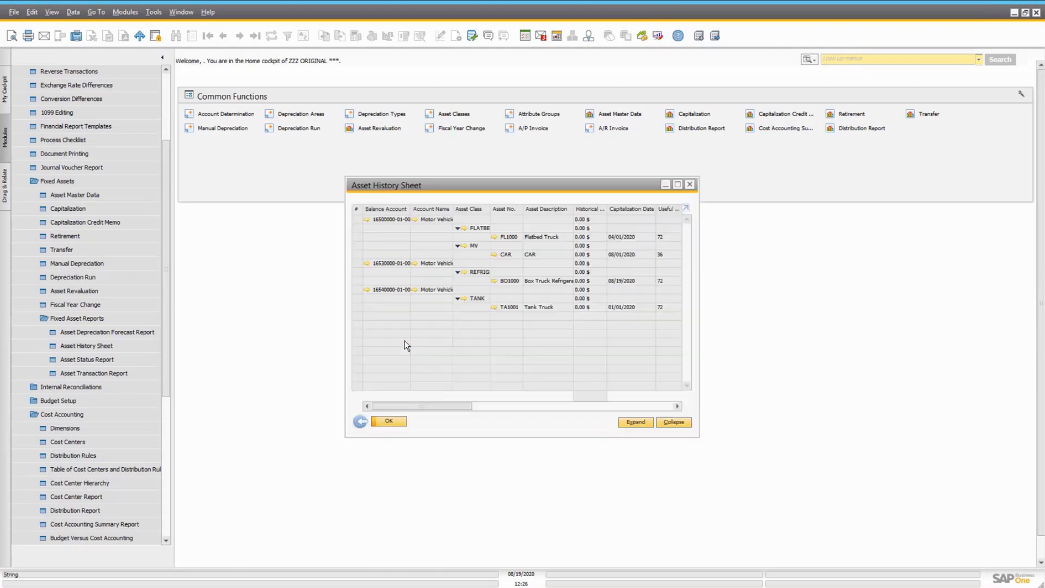
left_click(359, 423)
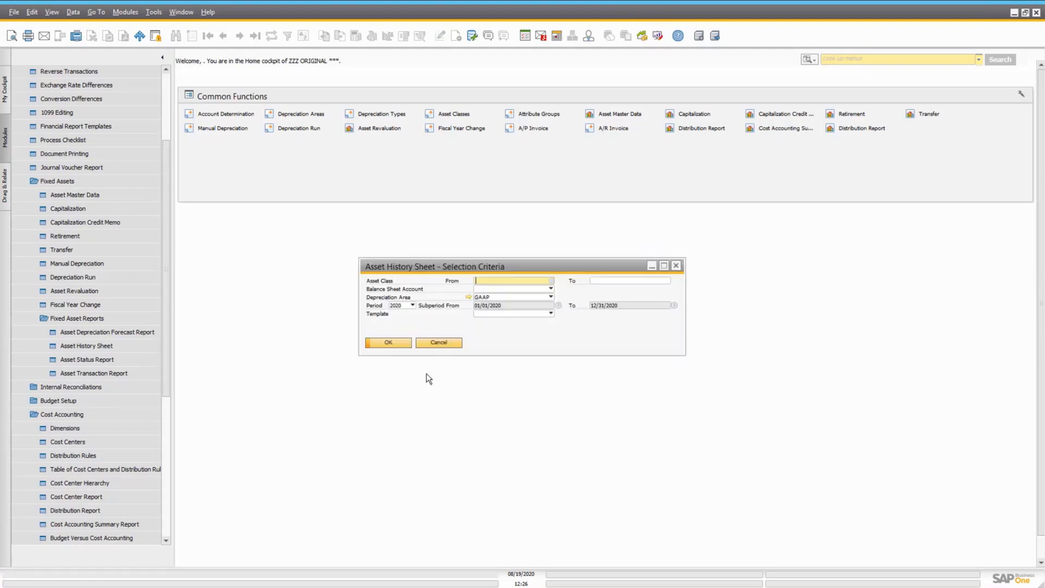
left_click(440, 342)
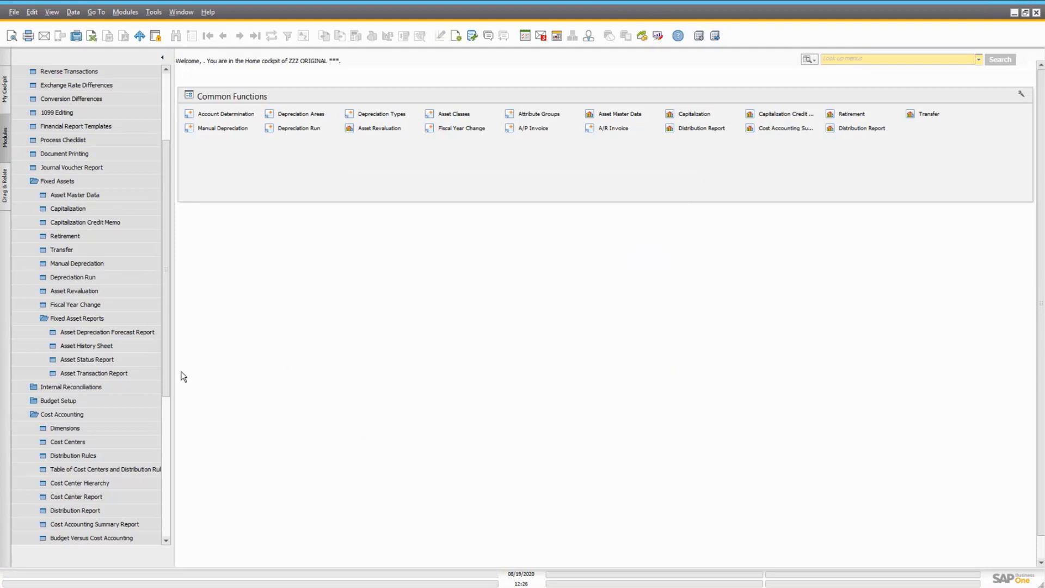
Step: Run the Asset Status Report on active fixed assets for 2020, return to its criteria and run it again
left_click(93, 360)
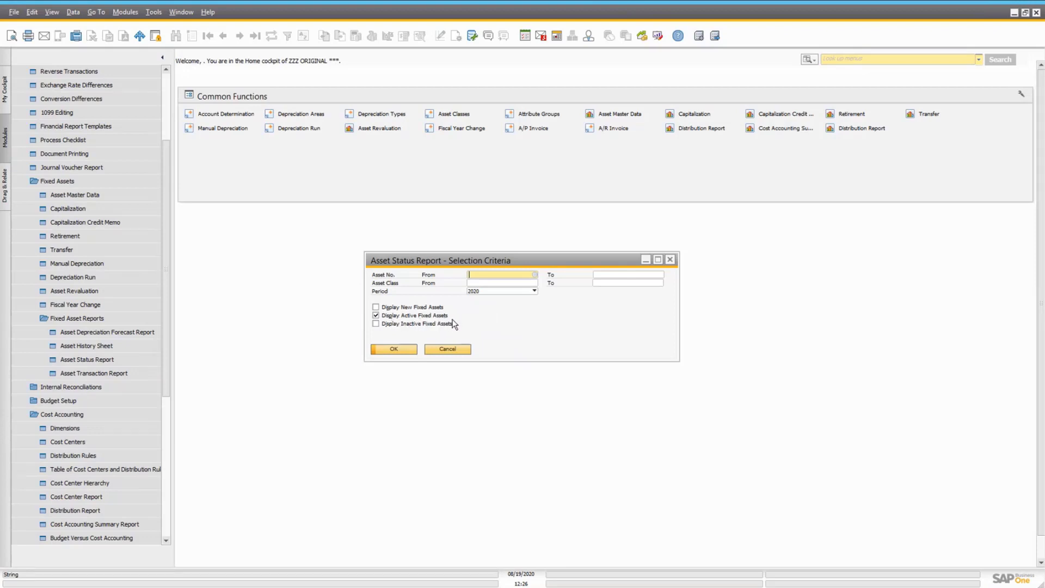
left_click(409, 348)
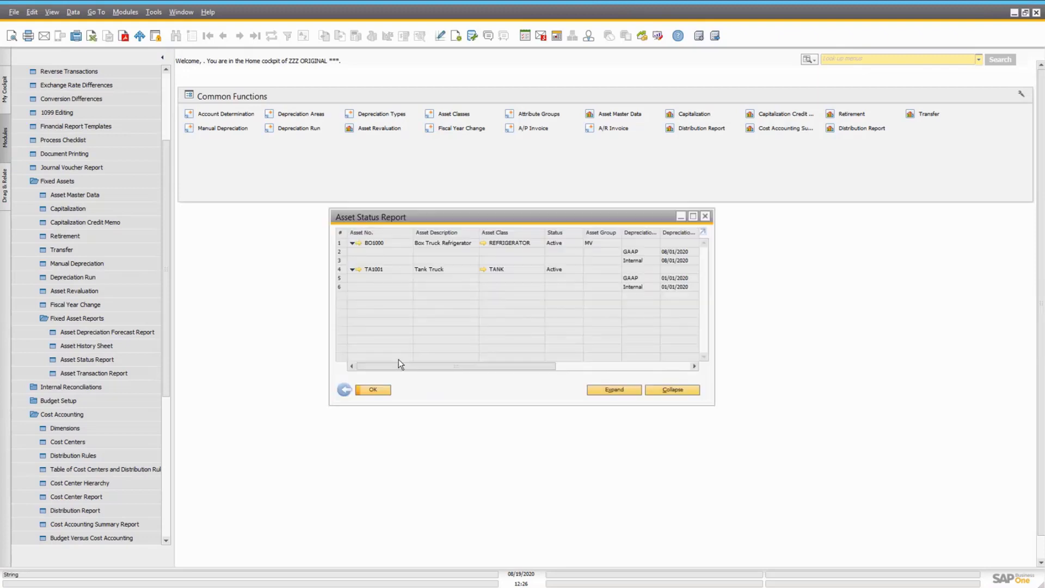
left_click(344, 389)
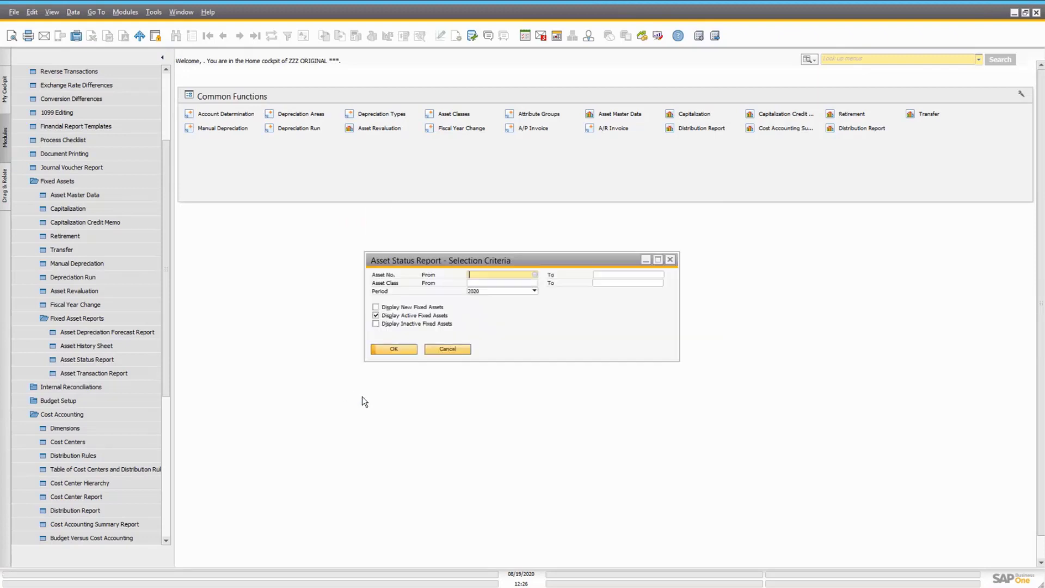
left_click(413, 349)
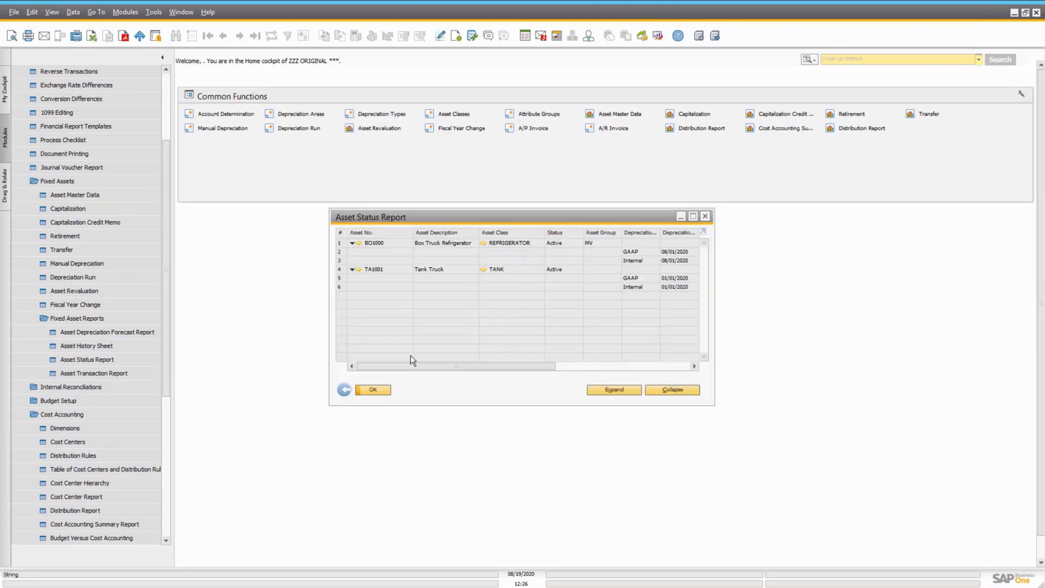
Step: Close the Asset Transaction Report criteria and exit the Asset Status Report together with its selection criteria
left_click(100, 374)
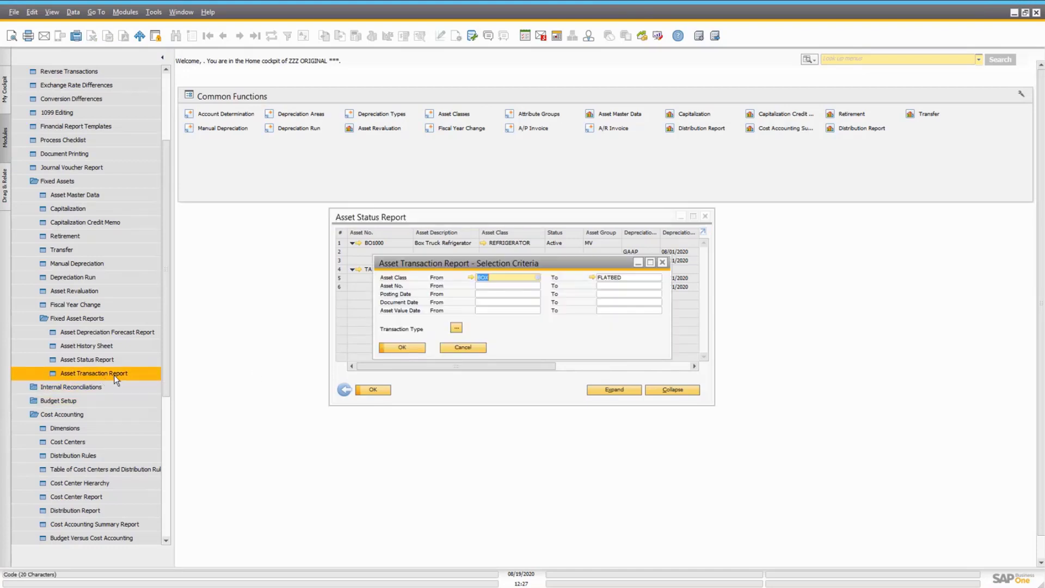
left_click(460, 347)
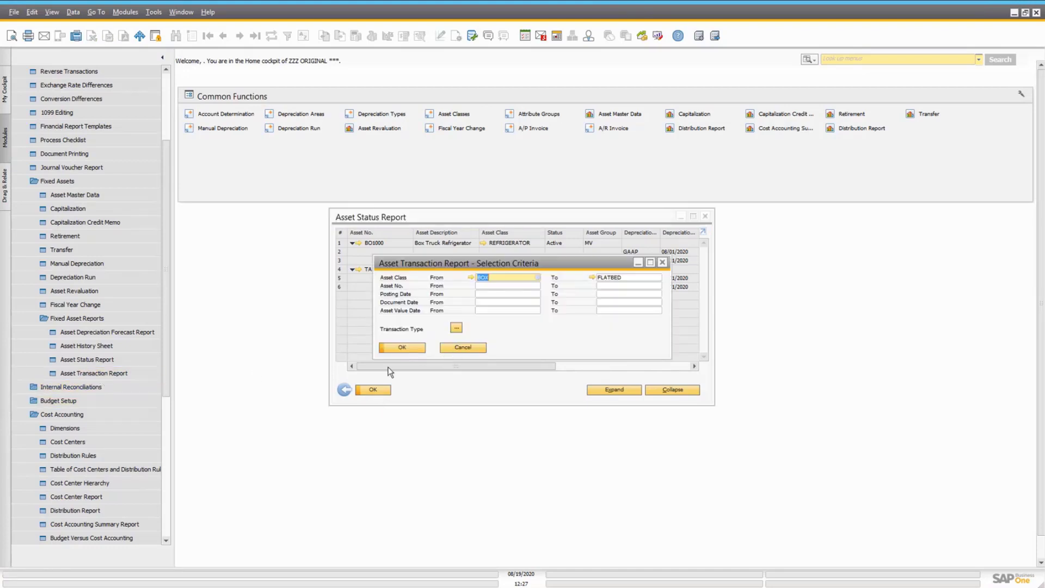
left_click(346, 389)
left_click(457, 349)
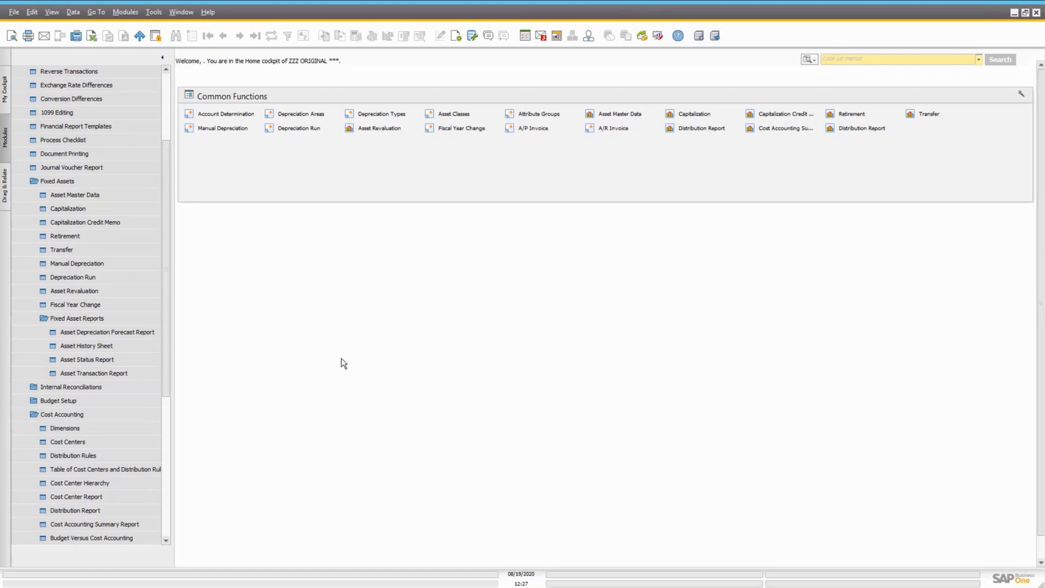
Step: Run the Asset Transaction Report for classes BOX to FLATBED after checking the transaction types, return to its criteria and close them
left_click(116, 372)
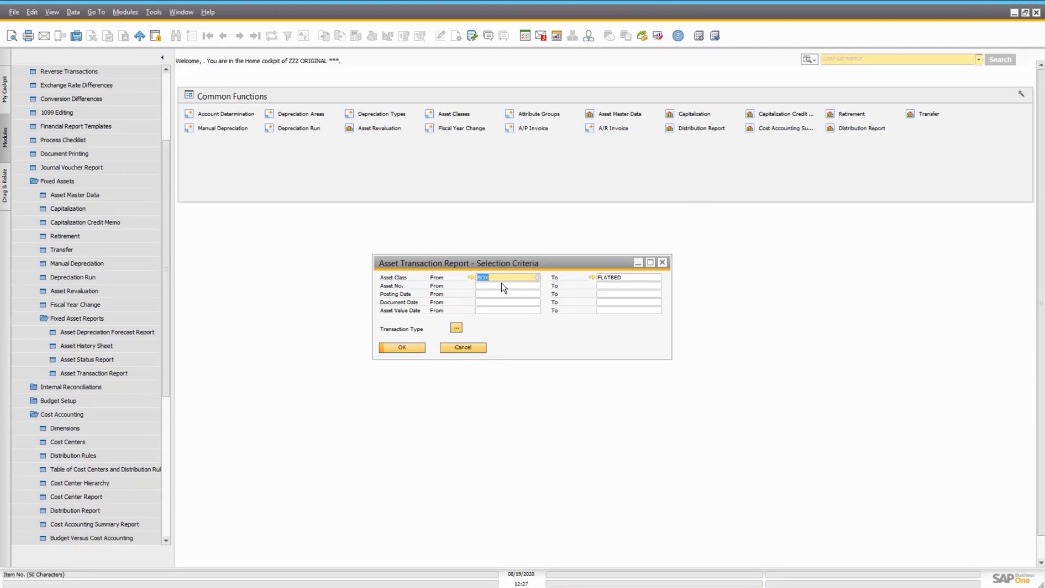
left_click(457, 327)
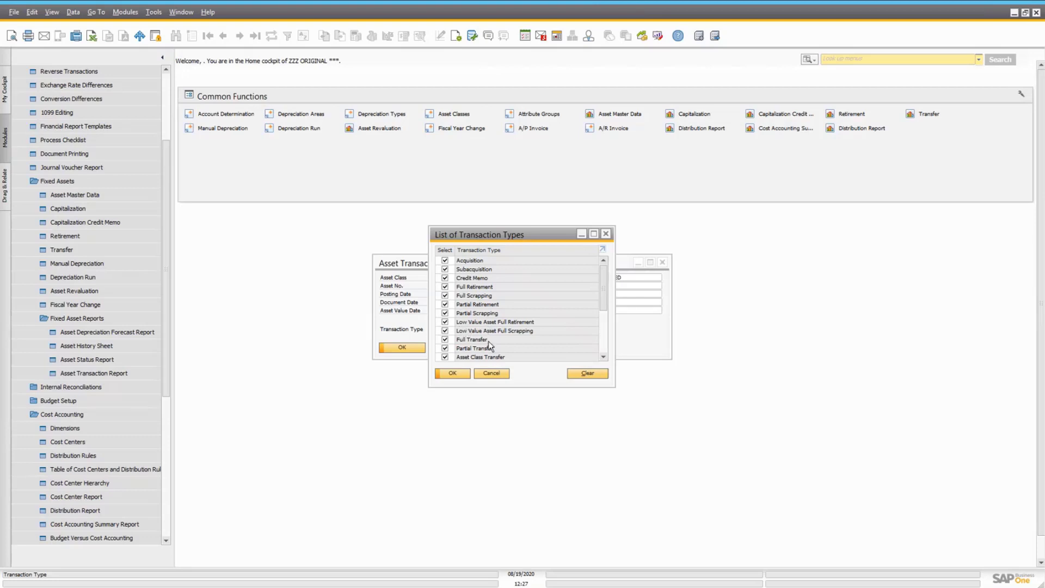
left_click(491, 373)
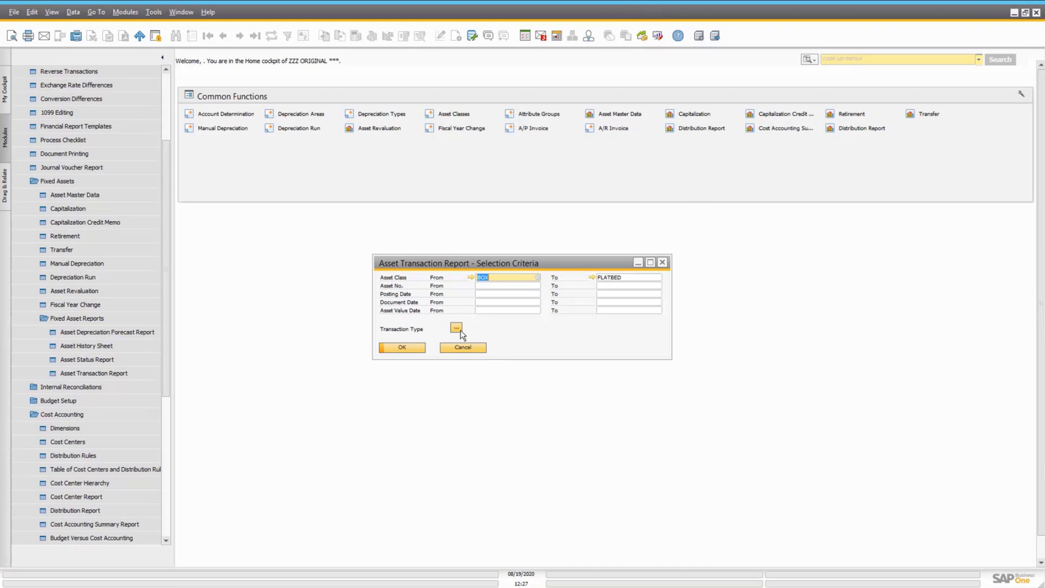
left_click(419, 351)
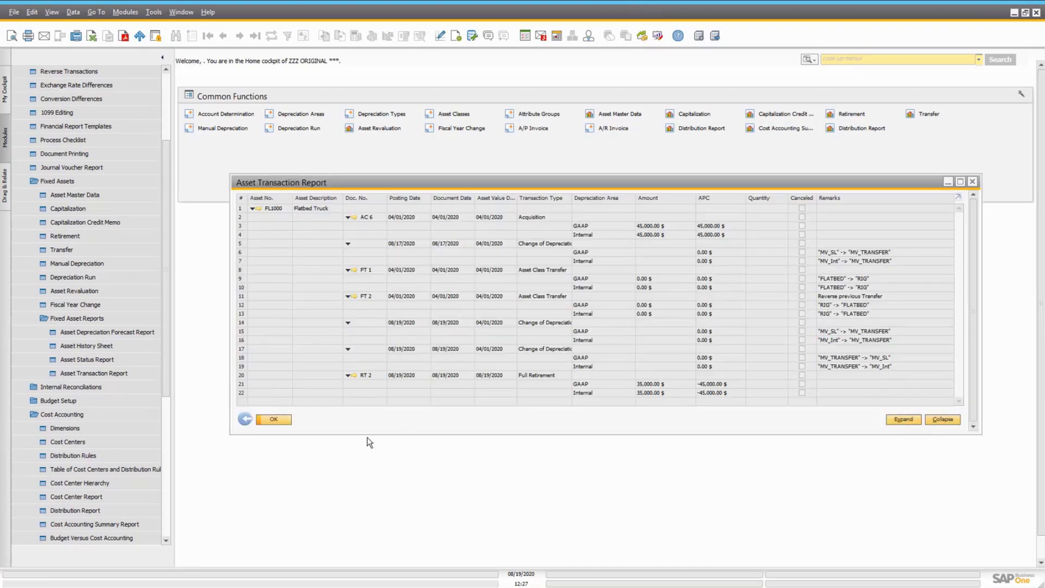
left_click(245, 418)
left_click(452, 349)
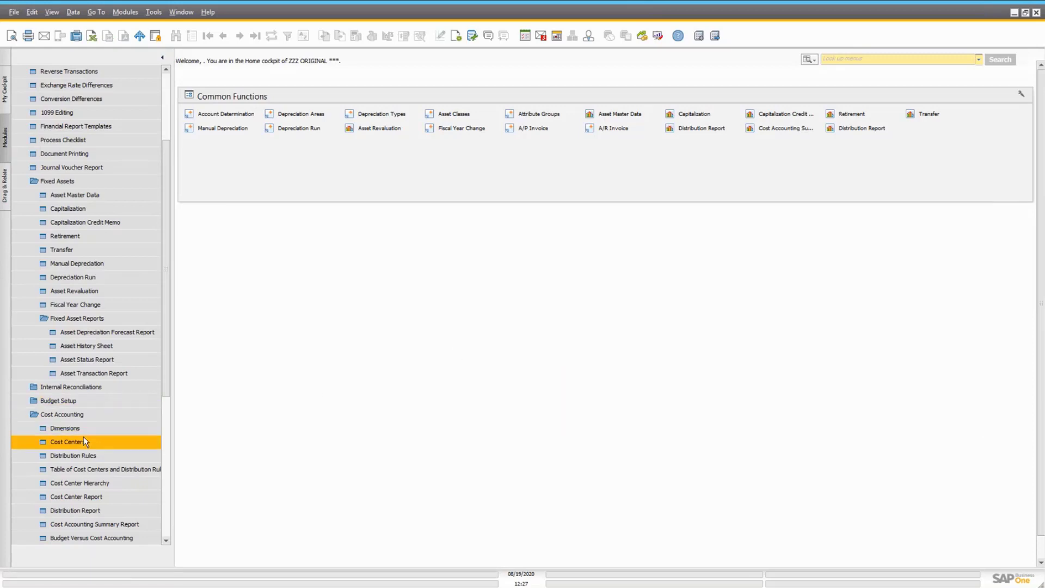
Step: Open the cost accounting Distribution Report criteria and set the dimension to Departments with distribution rules from DEPT to DEPT
scroll(85, 434, "down", 1)
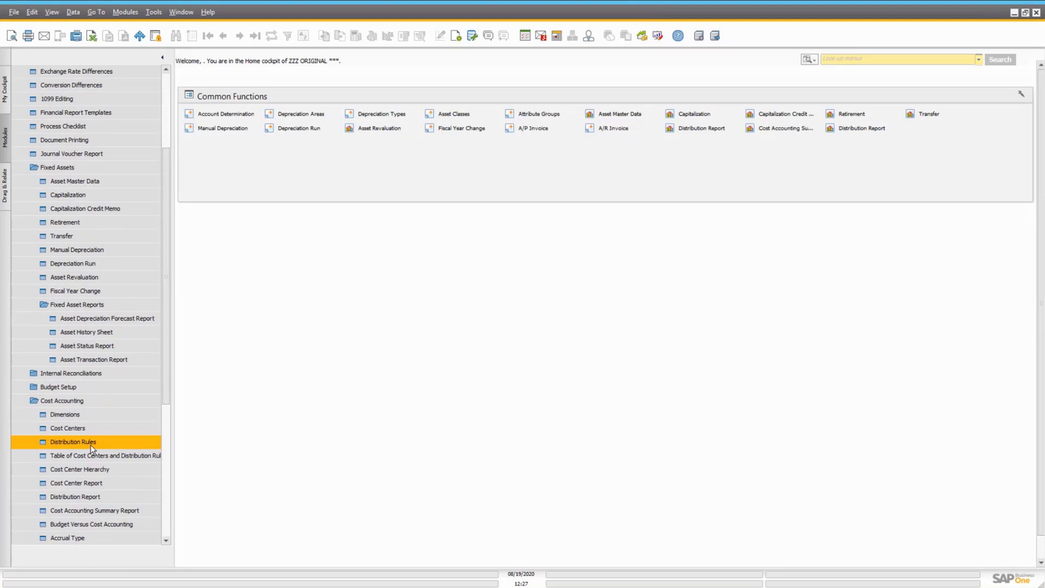
left_click(96, 497)
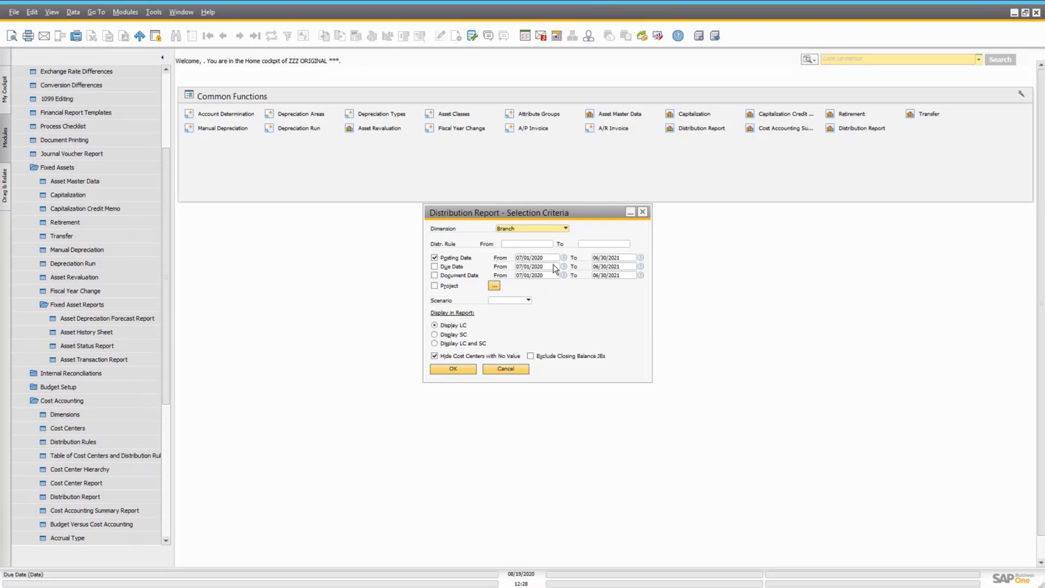
left_click(557, 229)
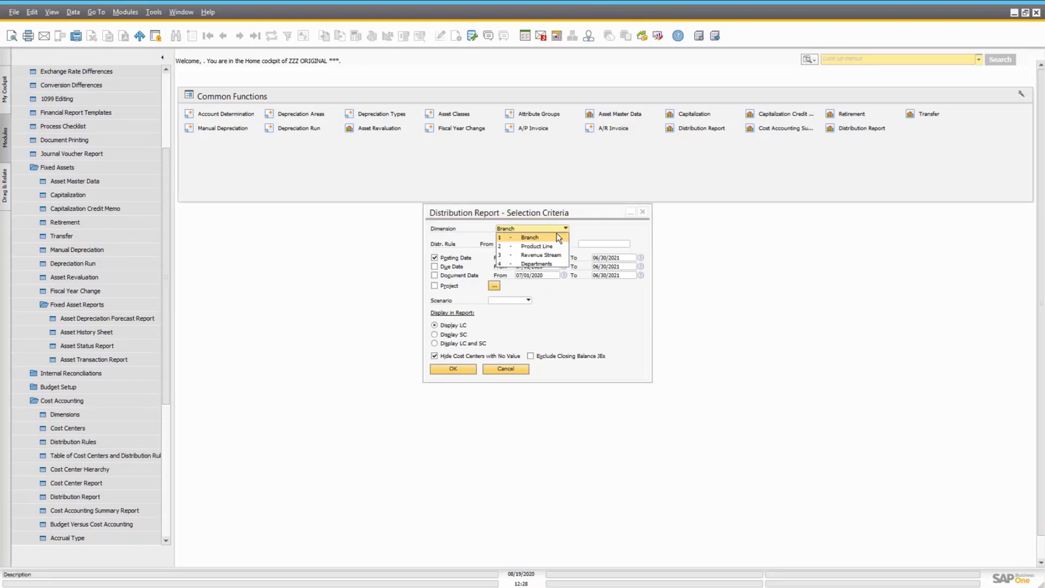
left_click(549, 263)
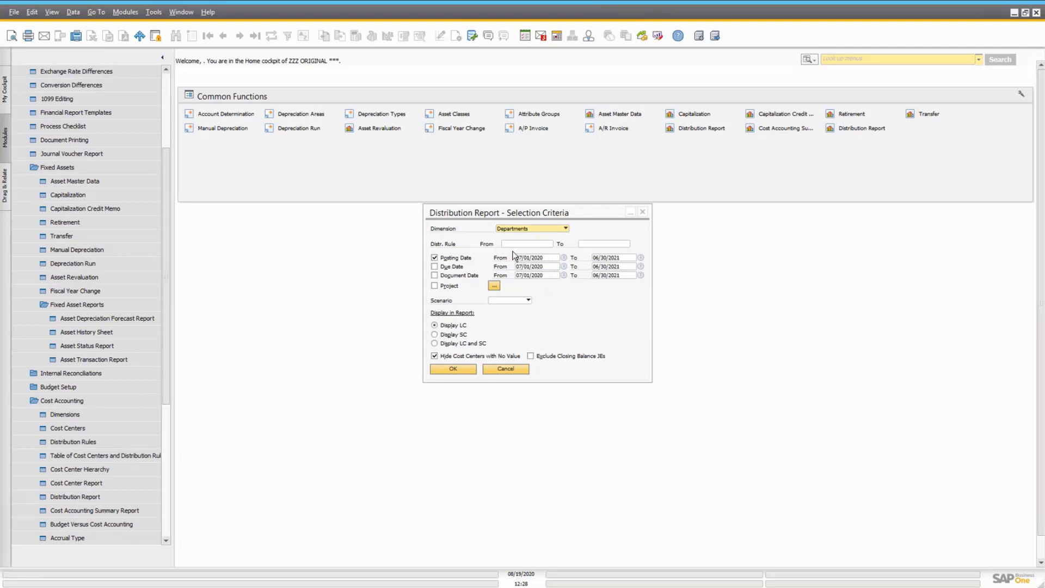
left_click(552, 244)
left_click(551, 244)
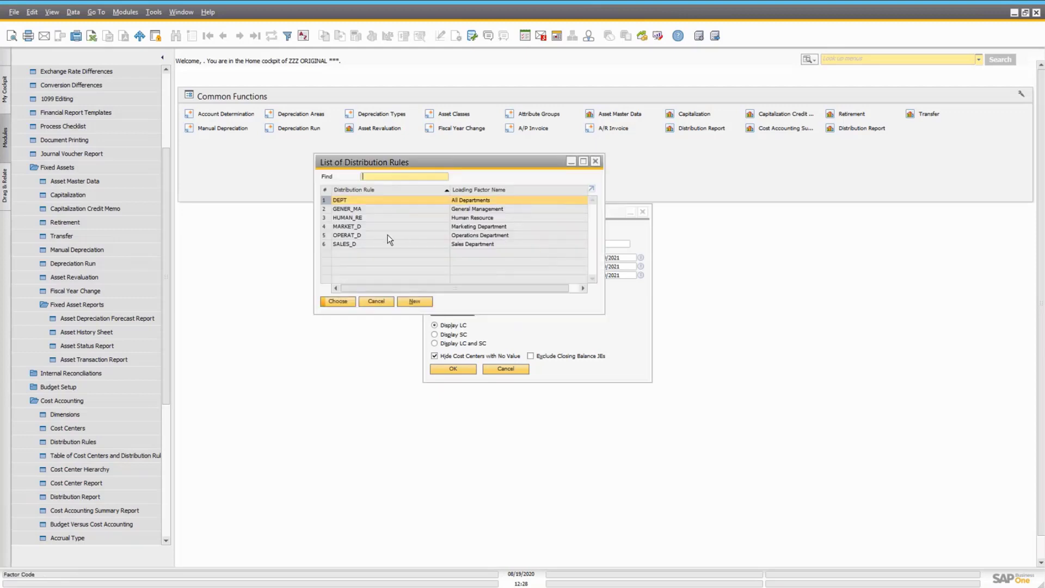
double_click(394, 207)
left_click(615, 246)
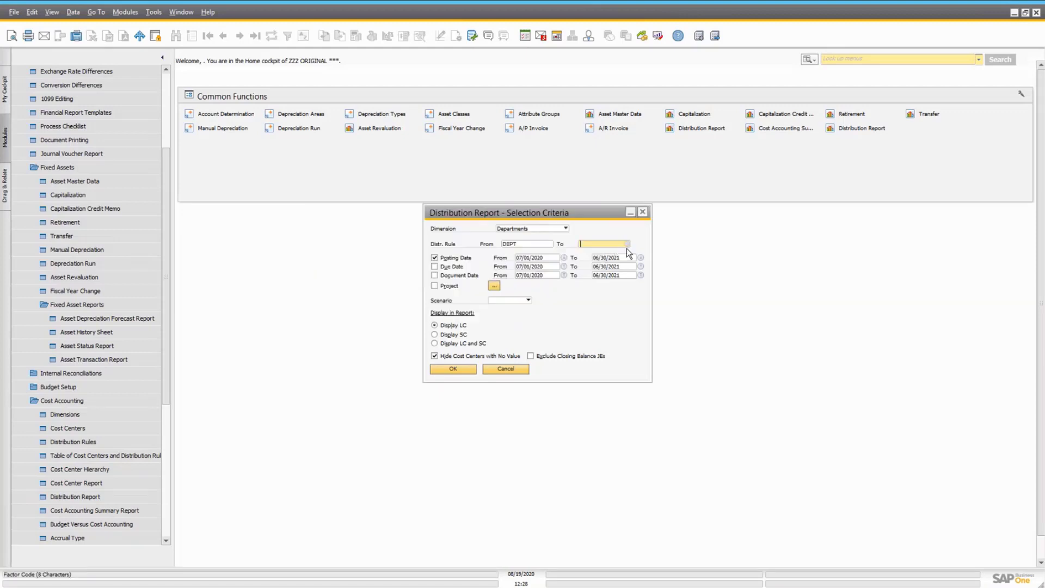
left_click(629, 244)
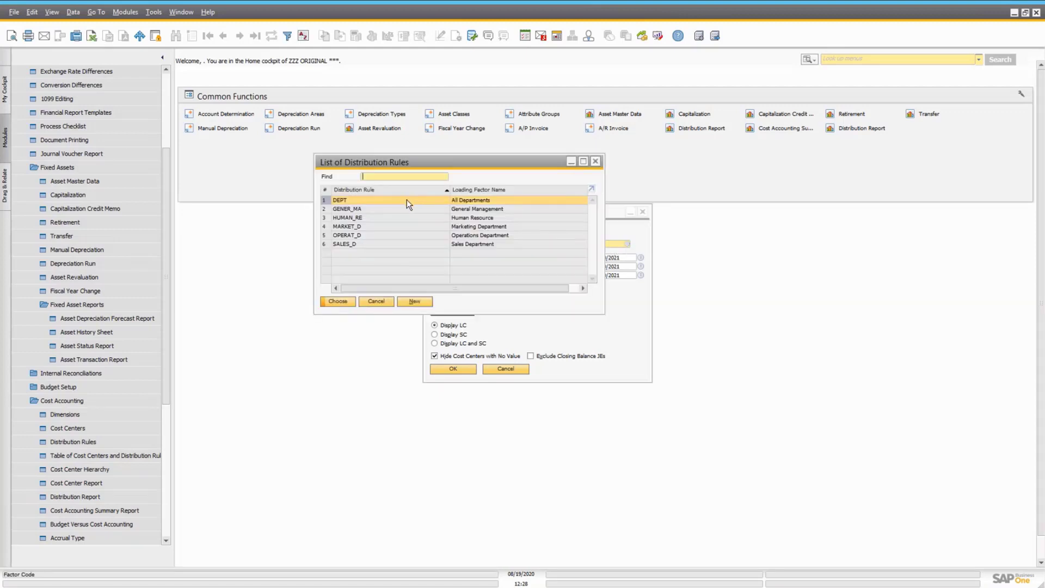
double_click(407, 199)
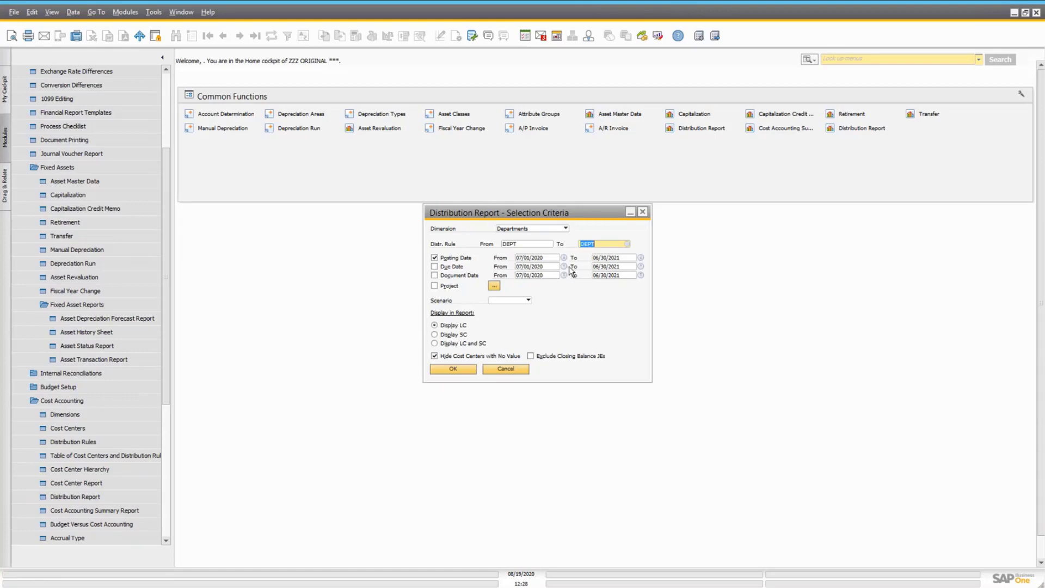
Step: Run the Distribution Report for the Departments dimension, return to its selection criteria and run it again
left_click(454, 369)
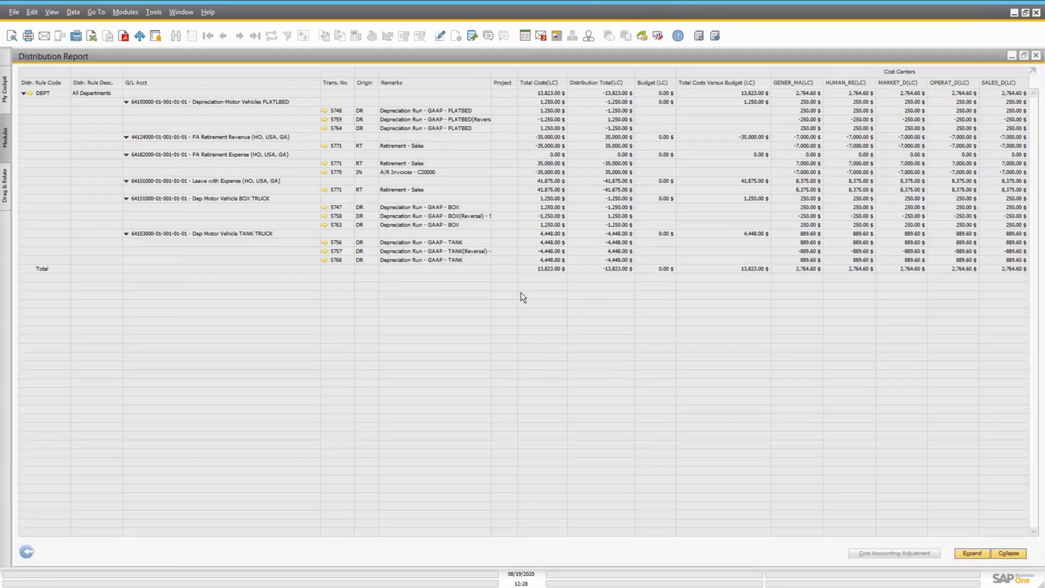
left_click(26, 551)
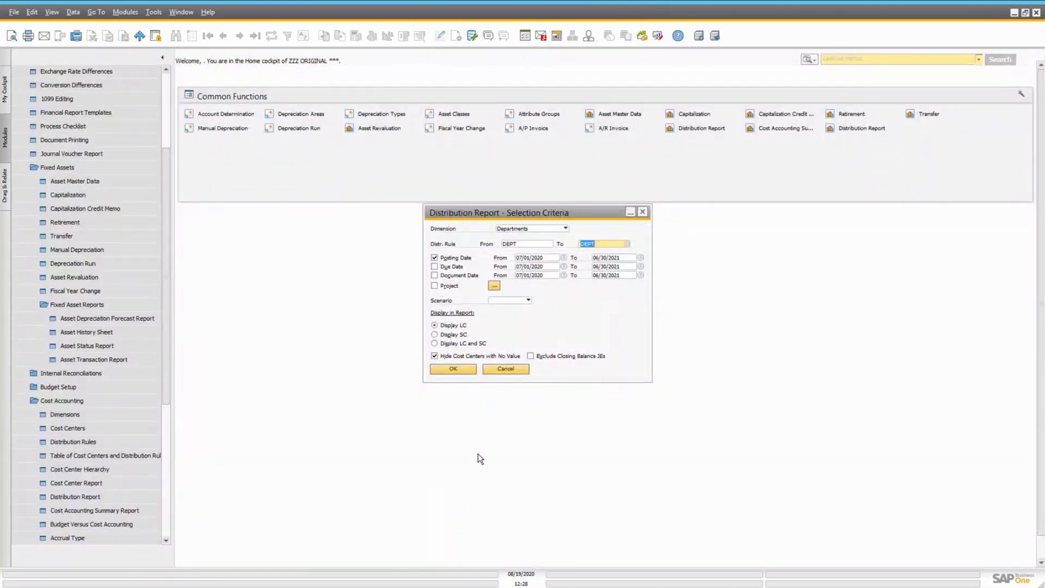
left_click(446, 372)
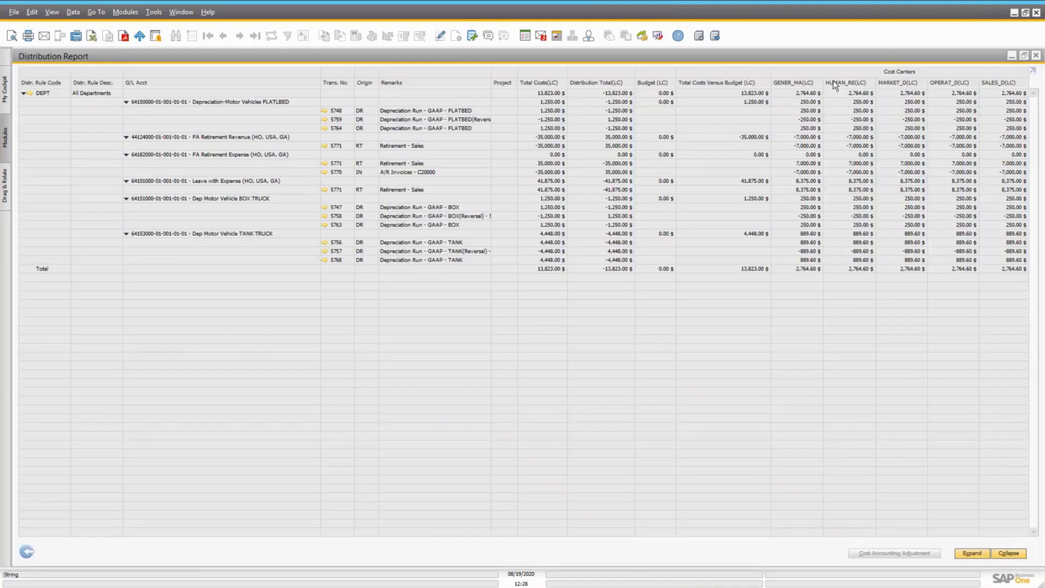